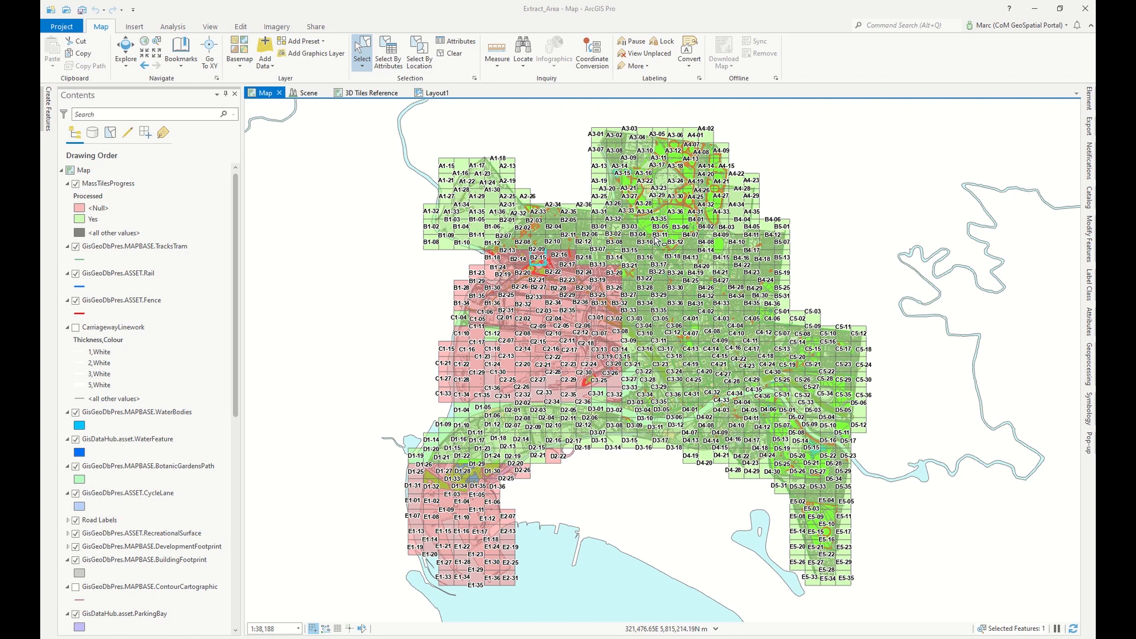
# Zoom into the city model grid on the map to locate tile B2-15.
pyautogui.scroll(4, 520, 245)
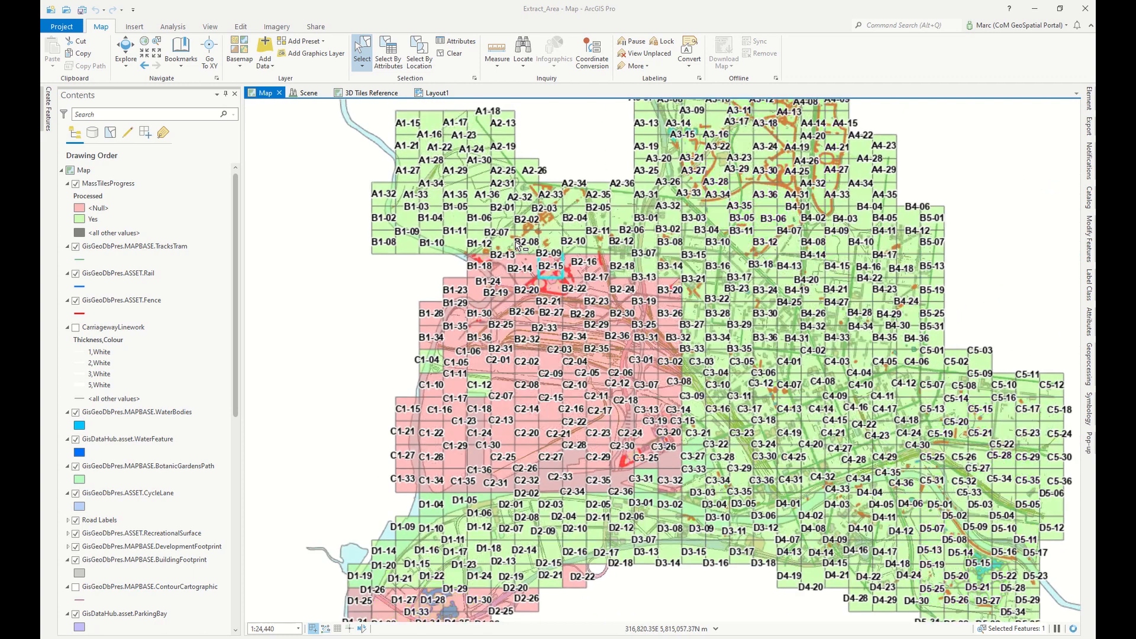
pyautogui.scroll(2, 520, 245)
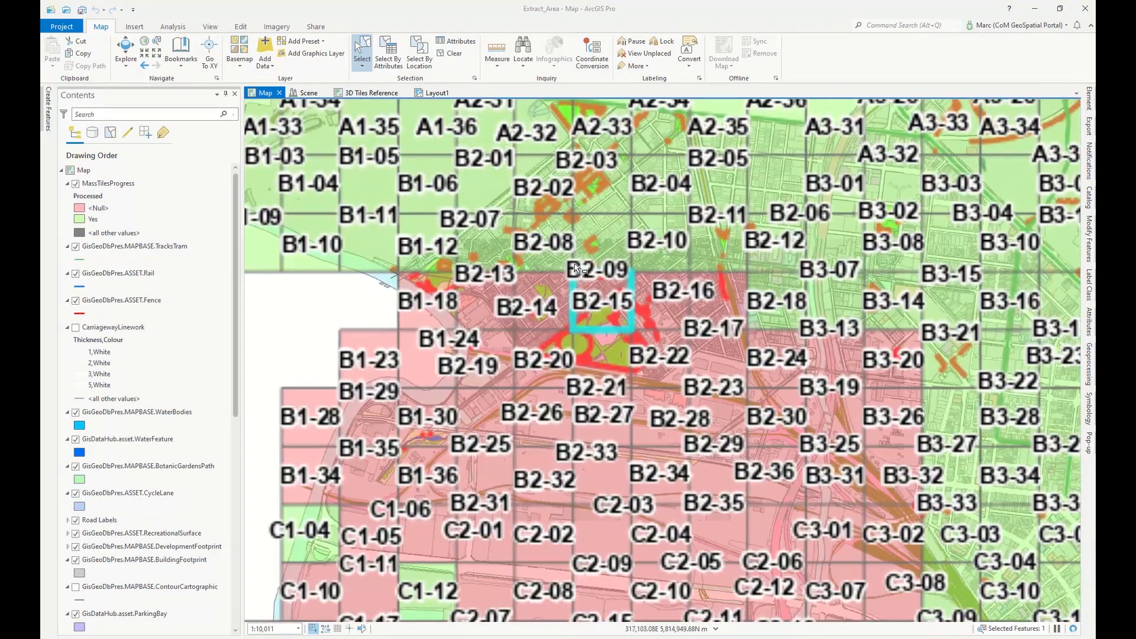
pyautogui.scroll(2, 613, 281)
pyautogui.scroll(4, 612, 279)
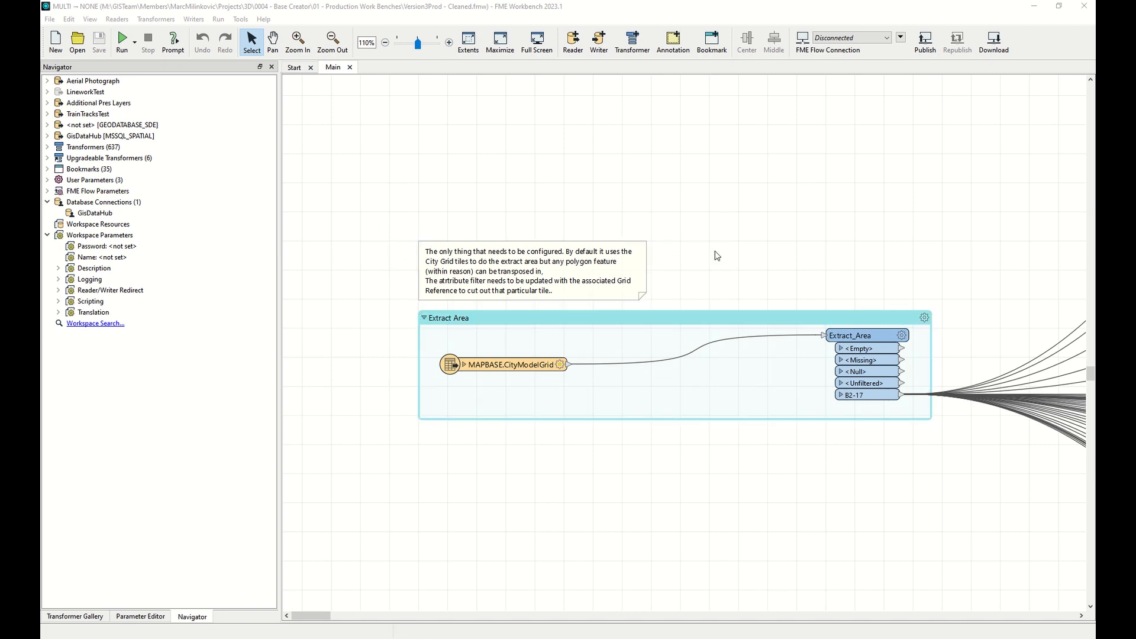
# Change the Extract_Area attribute filter's grid reference value to B2-15.
pyautogui.doubleClick(861, 400)
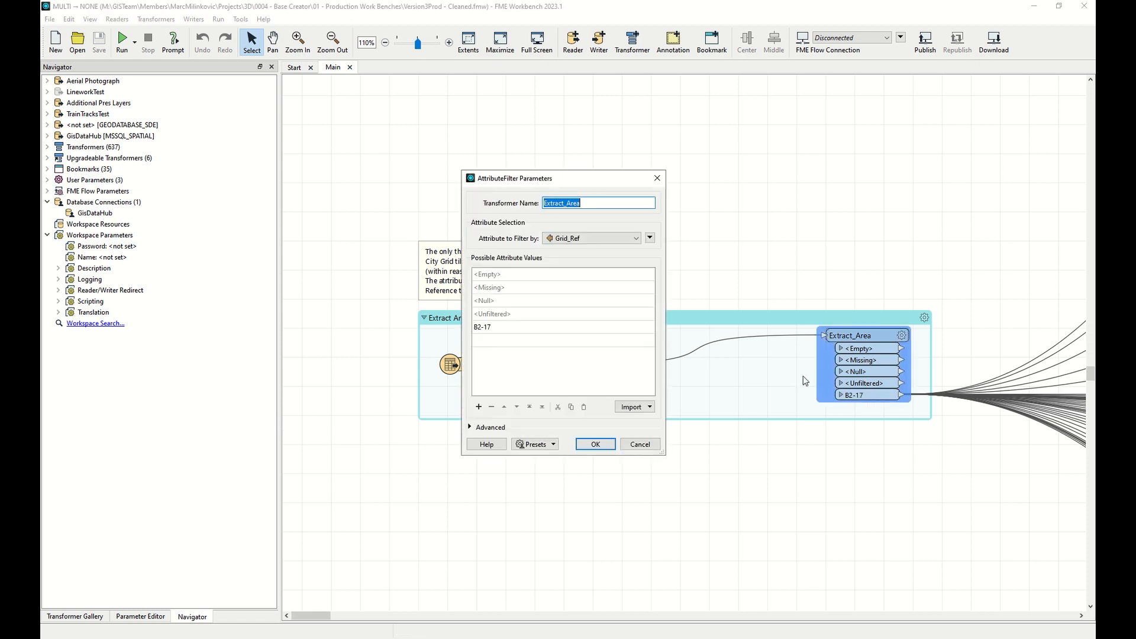
pyautogui.doubleClick(489, 328)
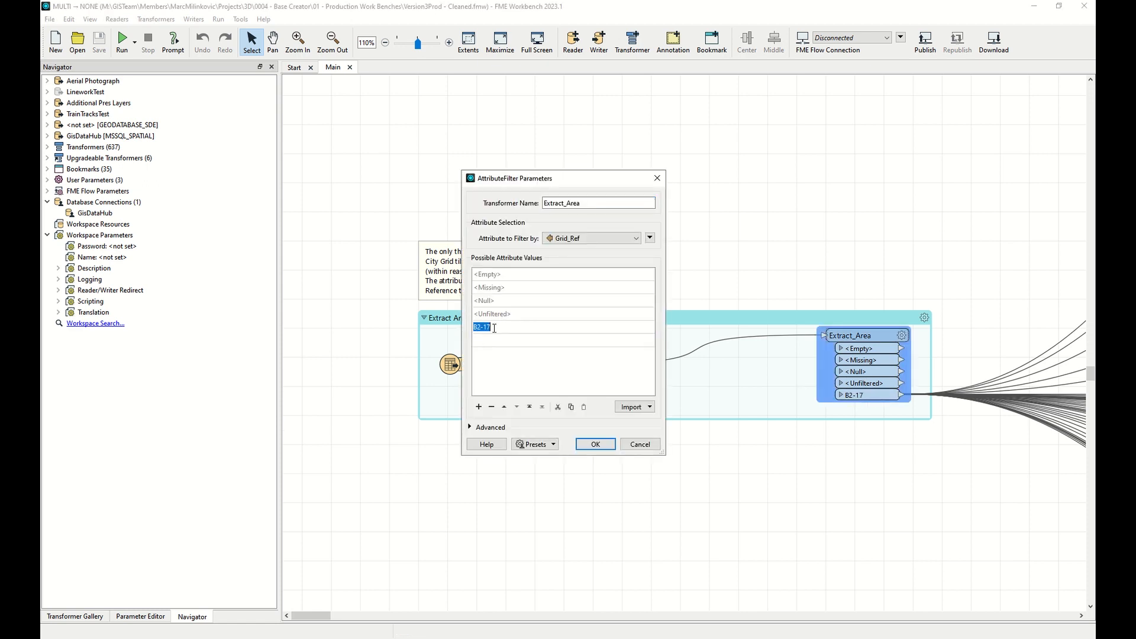
pyautogui.write('B2-15')
pyautogui.click(595, 443)
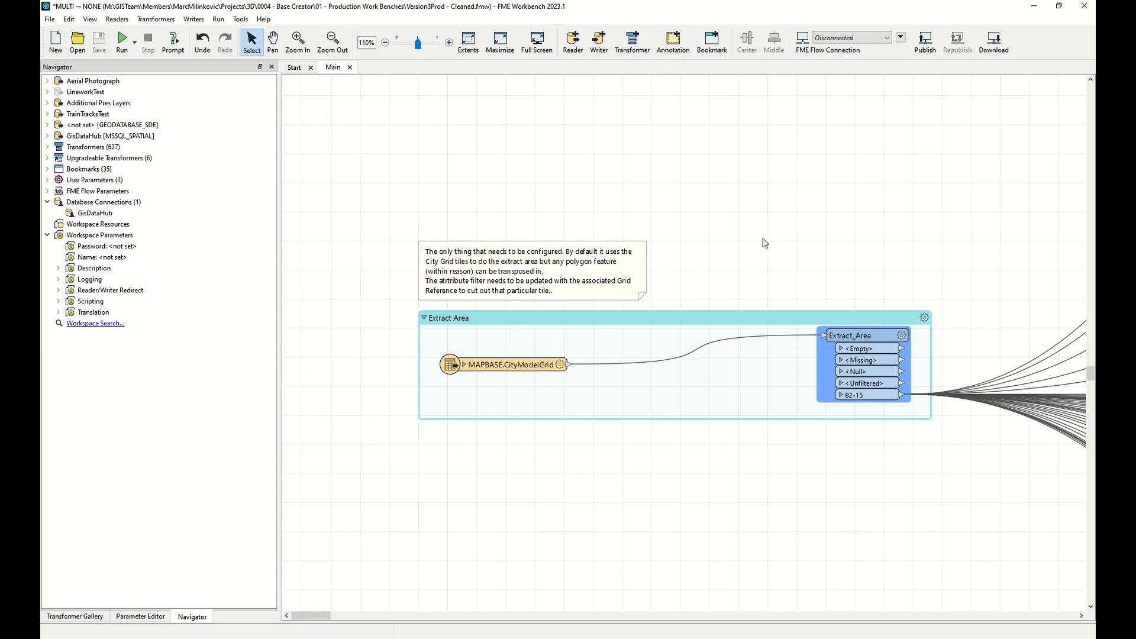
pyautogui.click(803, 242)
# Zoom out and pan to survey the overall layout of the workspace.
pyautogui.hscroll(2, 796, 250)
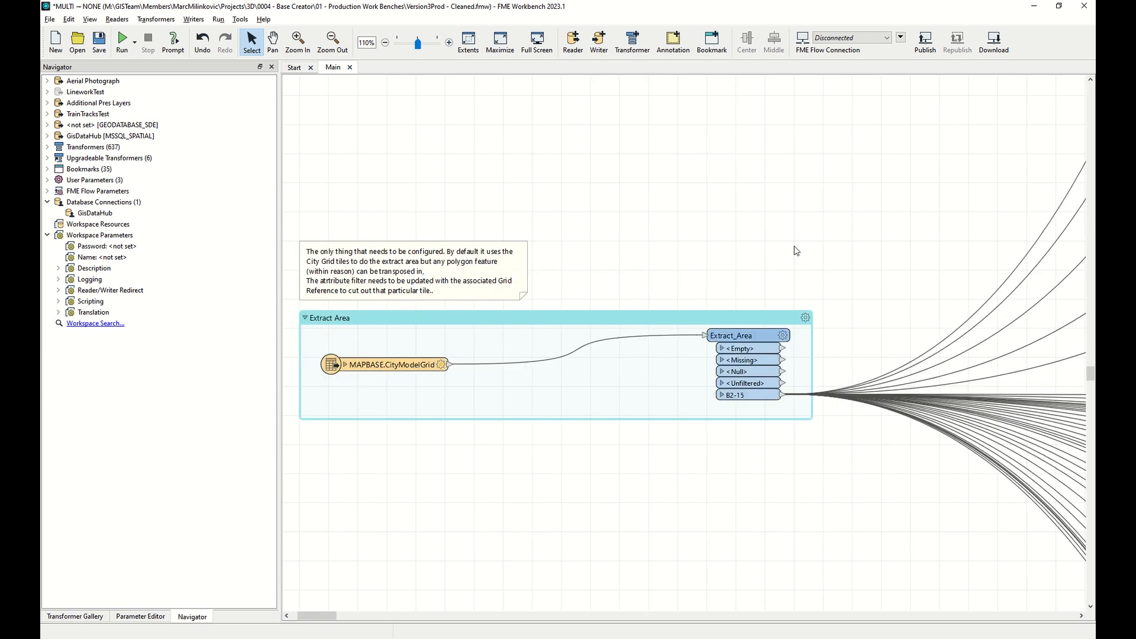
pyautogui.scroll(-5, 797, 247)
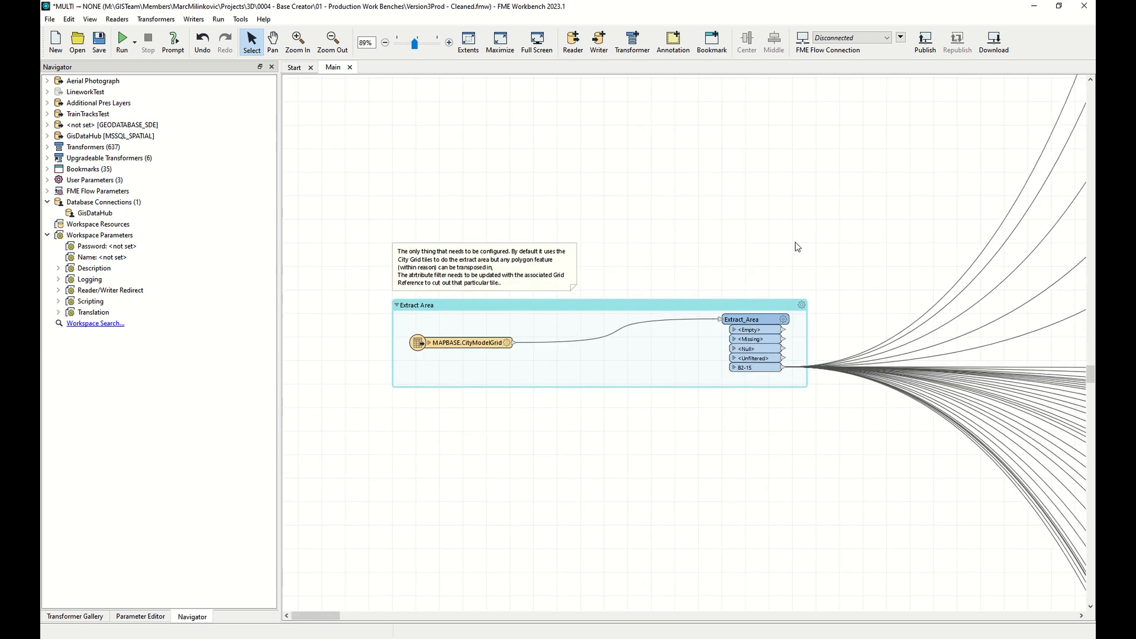
pyautogui.scroll(-6, 795, 243)
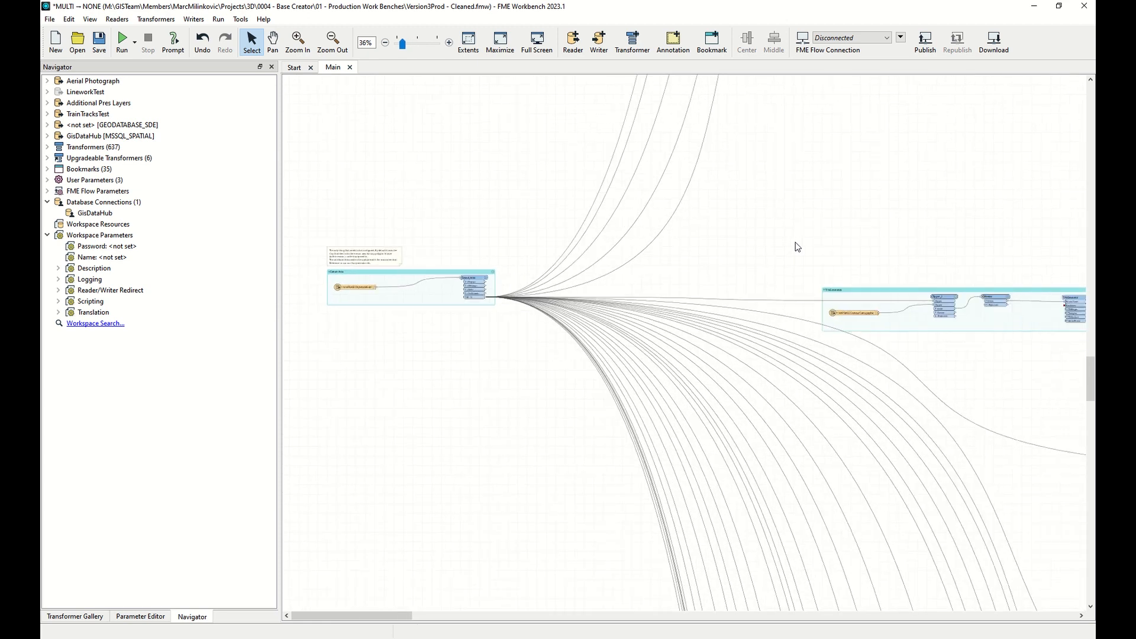
pyautogui.scroll(-2, 796, 247)
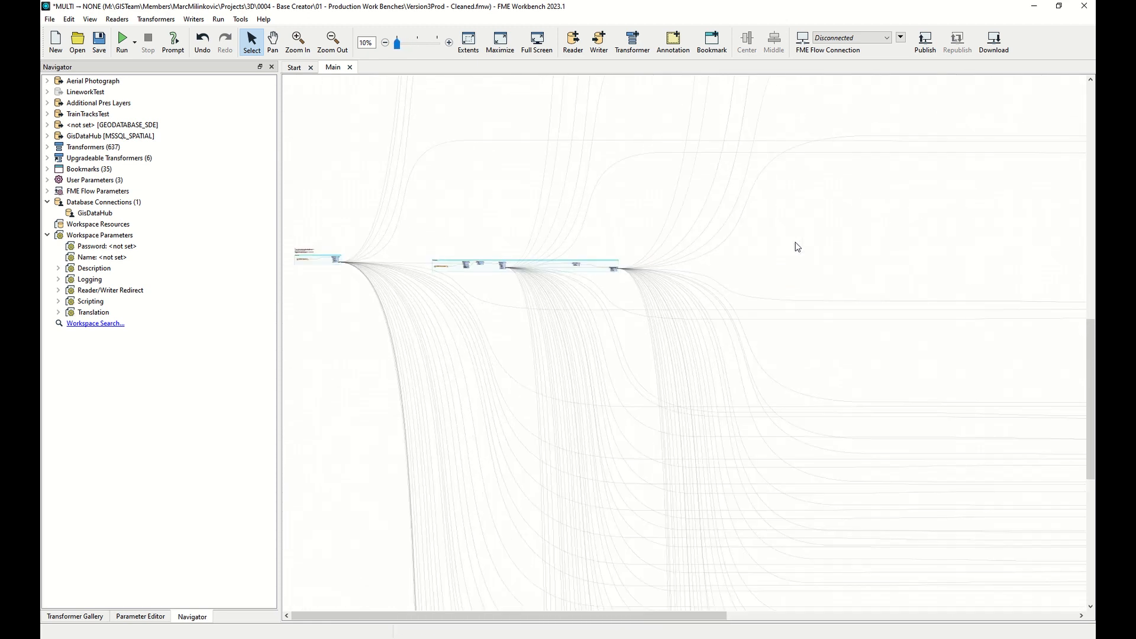
pyautogui.moveTo(674, 616); pyautogui.dragTo(1059, 594)
pyautogui.moveTo(1090, 394); pyautogui.dragTo(1091, 526)
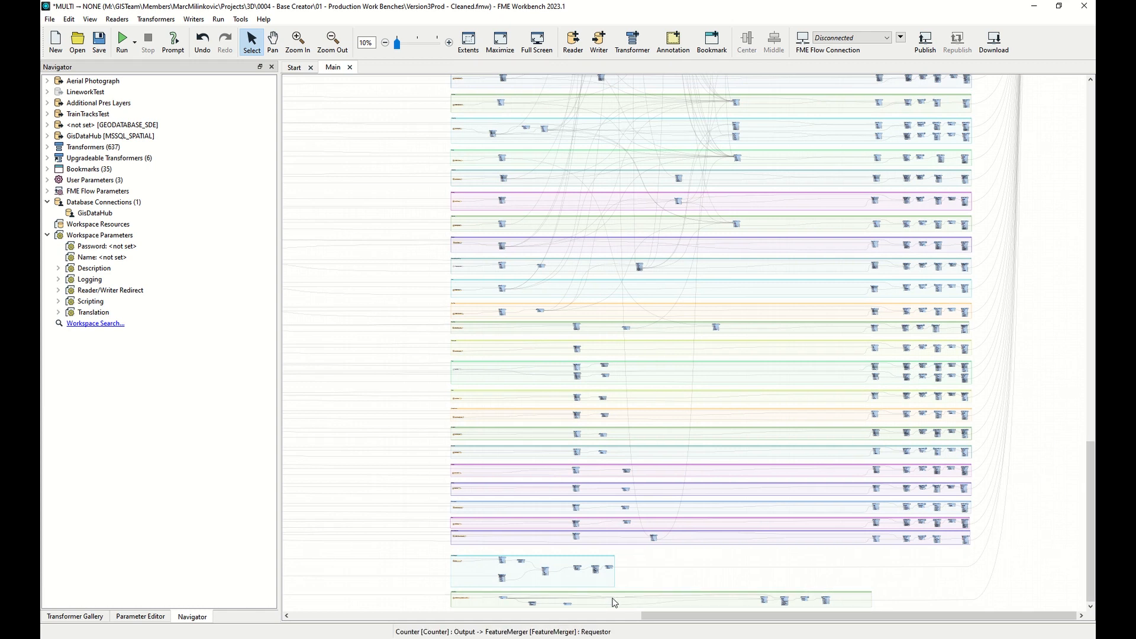
pyautogui.scroll(1, 613, 602)
pyautogui.scroll(4, 614, 601)
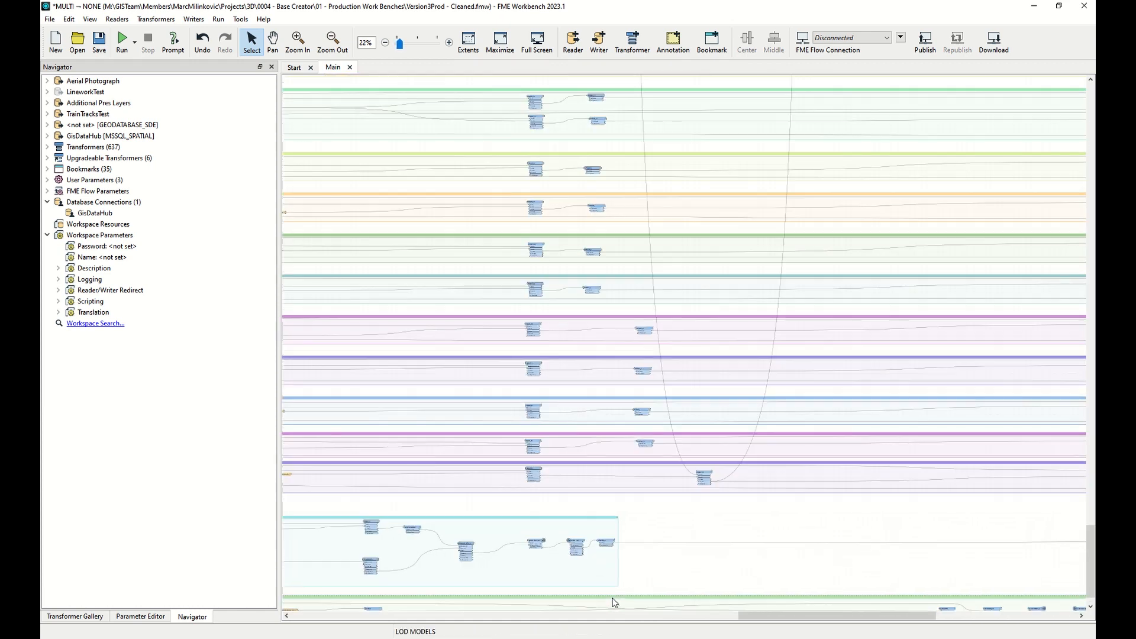
pyautogui.scroll(4, 614, 602)
pyautogui.moveTo(815, 615); pyautogui.dragTo(753, 621)
# Scroll through the workspace's layer bookmarks and their clipping and appearance transformers.
pyautogui.scroll(-2, 616, 475)
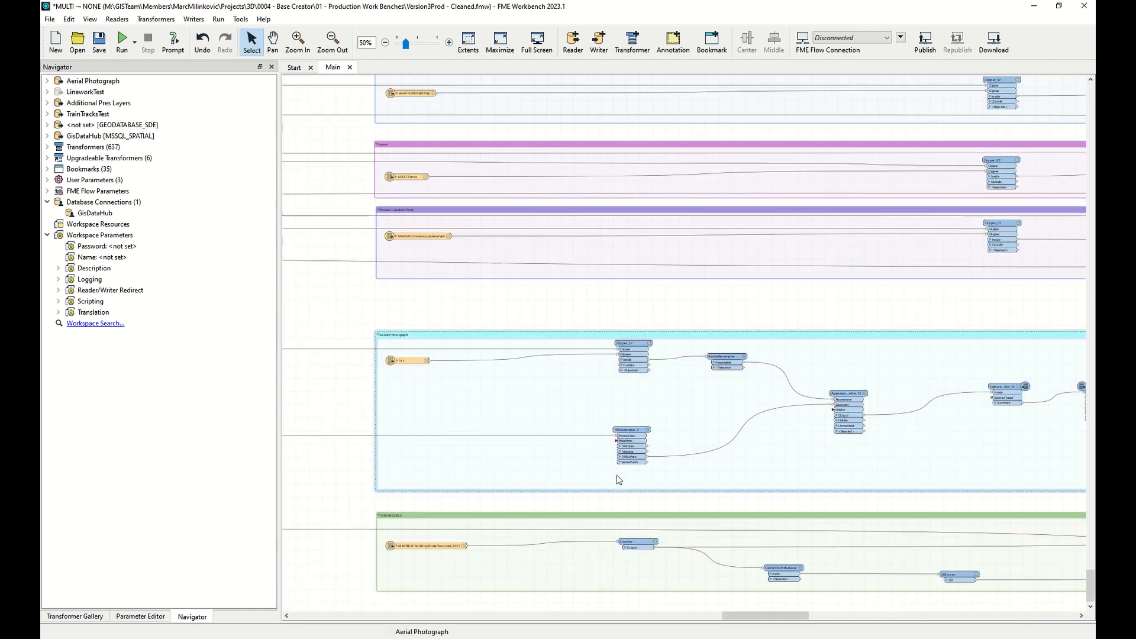
pyautogui.scroll(2, 432, 557)
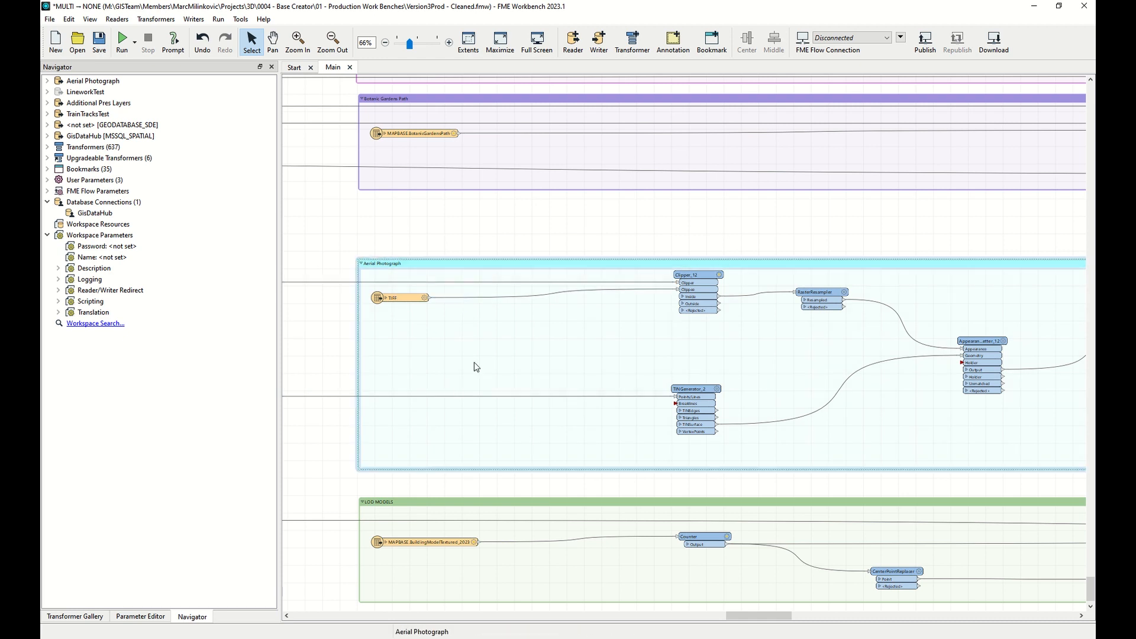
pyautogui.scroll(3, 477, 376)
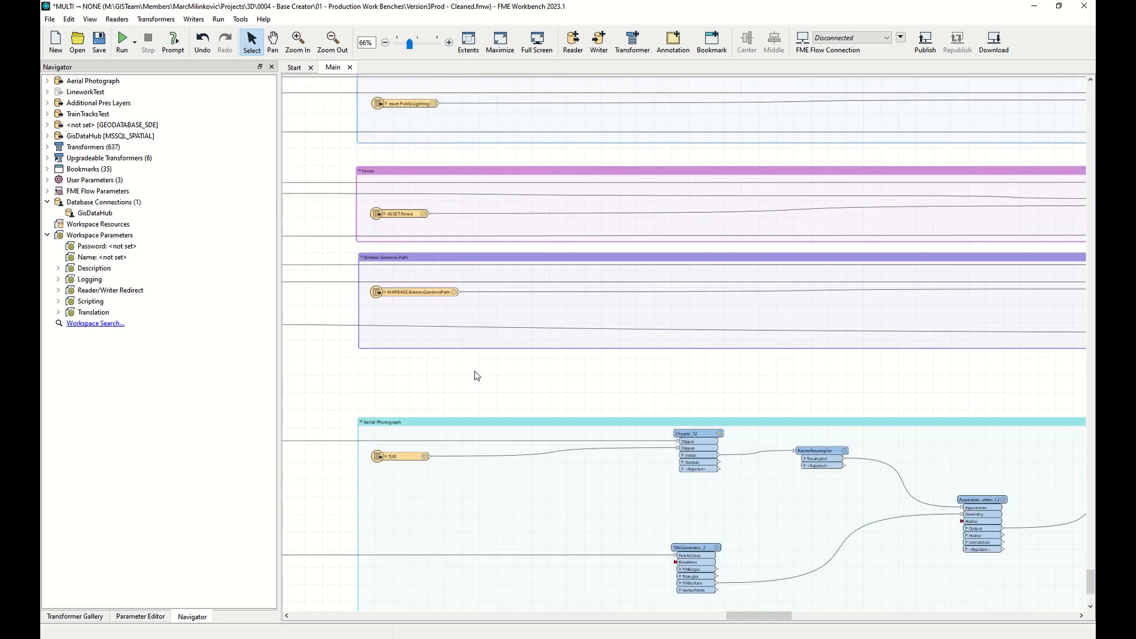
pyautogui.scroll(1, 477, 377)
pyautogui.scroll(2, 475, 373)
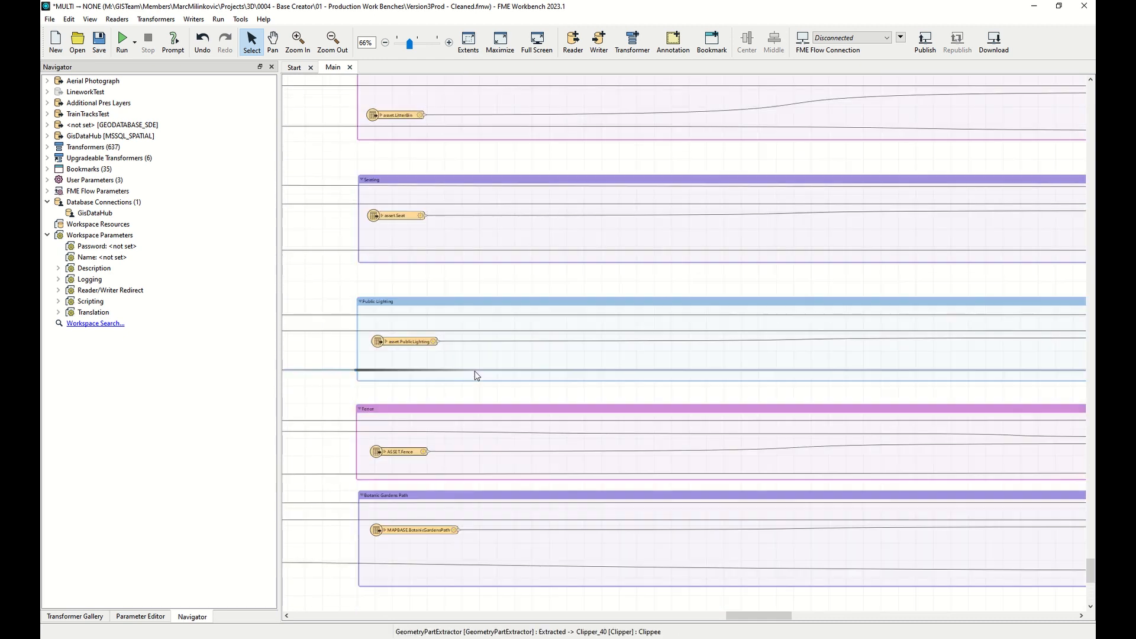
pyautogui.scroll(1, 475, 373)
pyautogui.scroll(3, 475, 371)
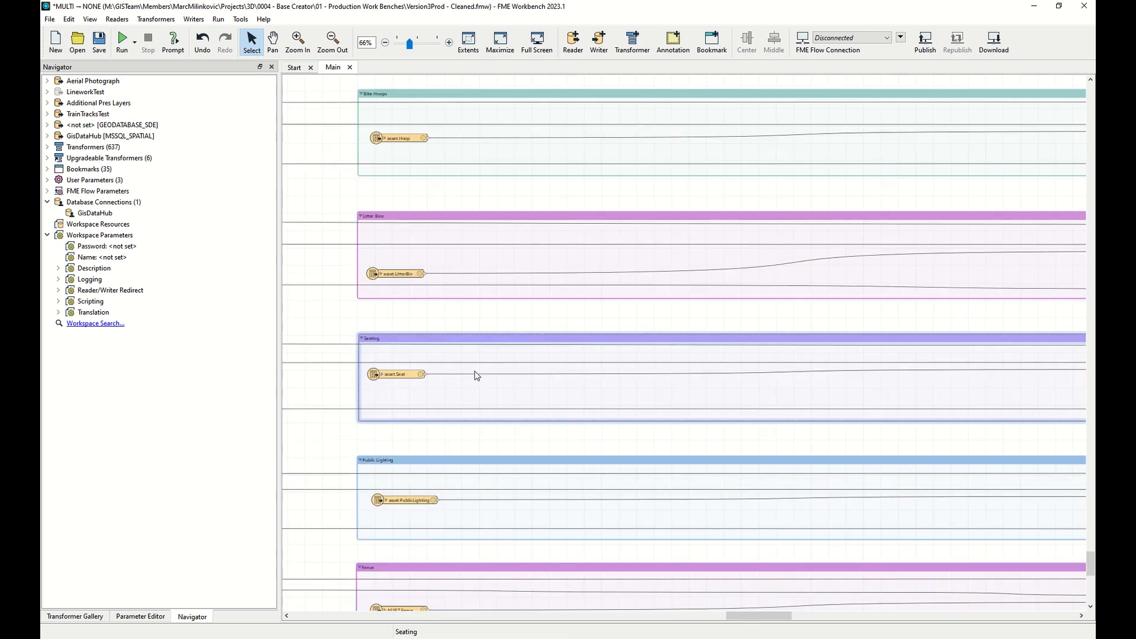
pyautogui.scroll(4, 475, 371)
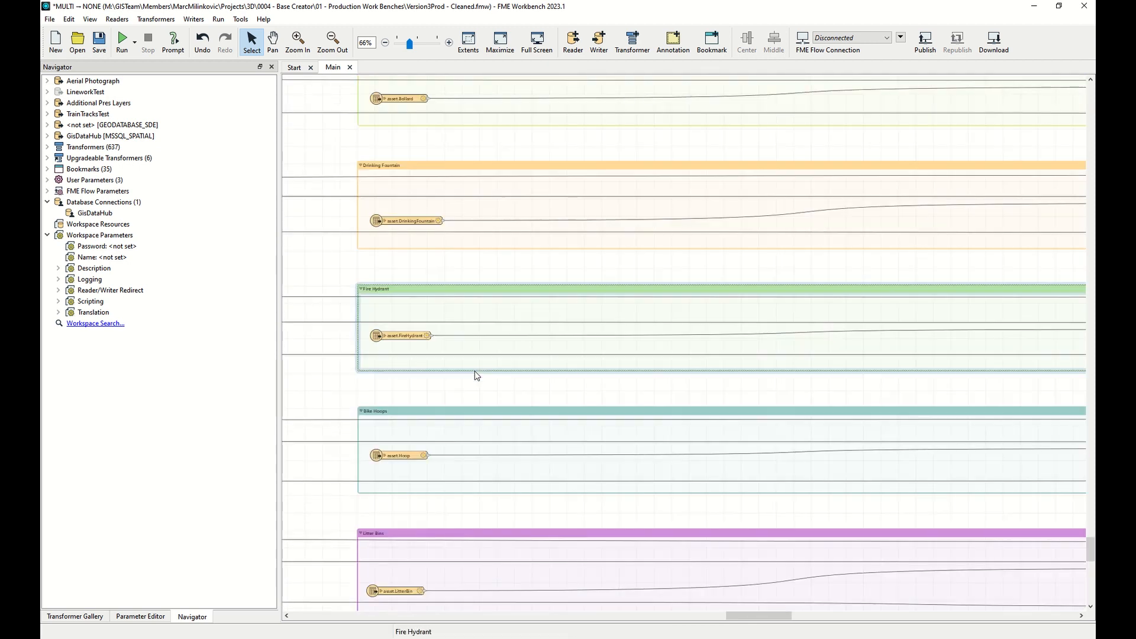
pyautogui.scroll(4, 474, 371)
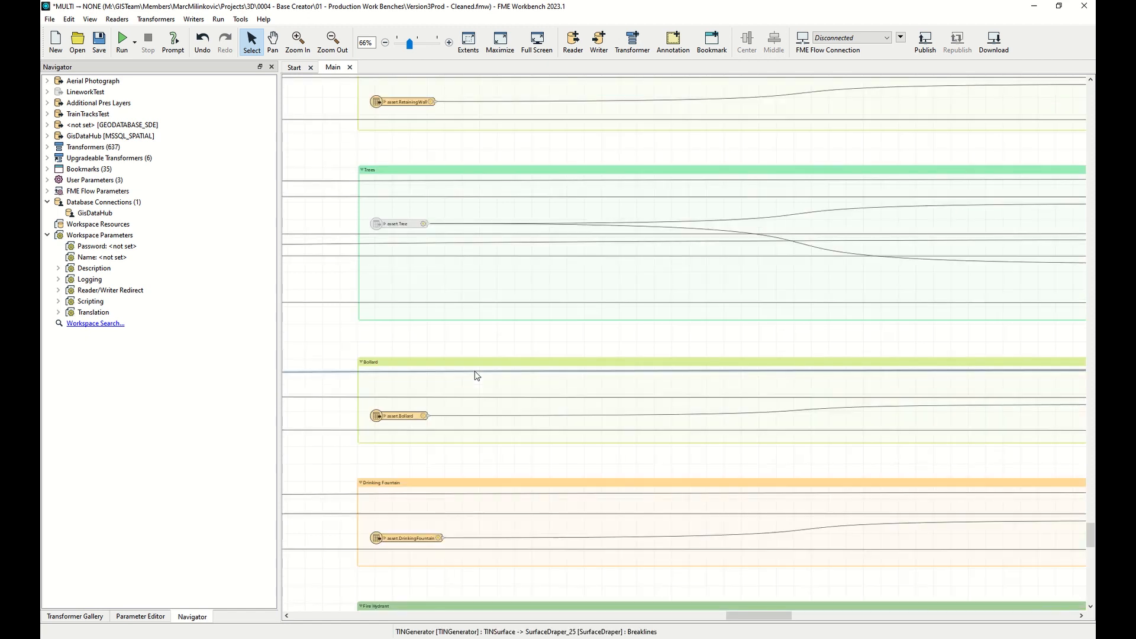
pyautogui.scroll(3, 475, 371)
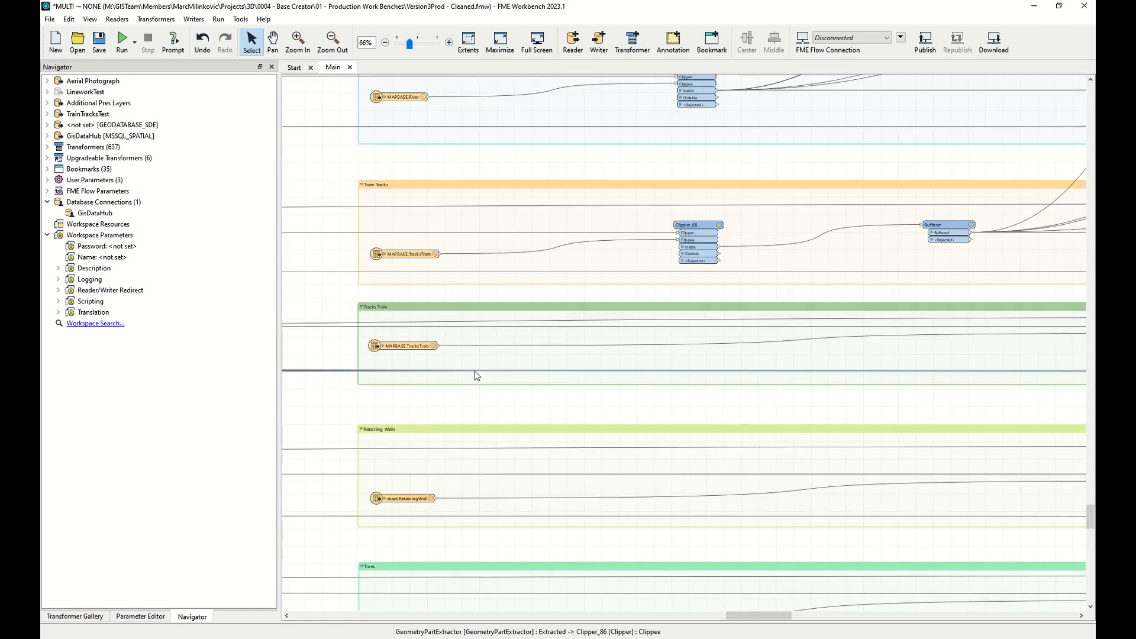
pyautogui.scroll(3, 475, 371)
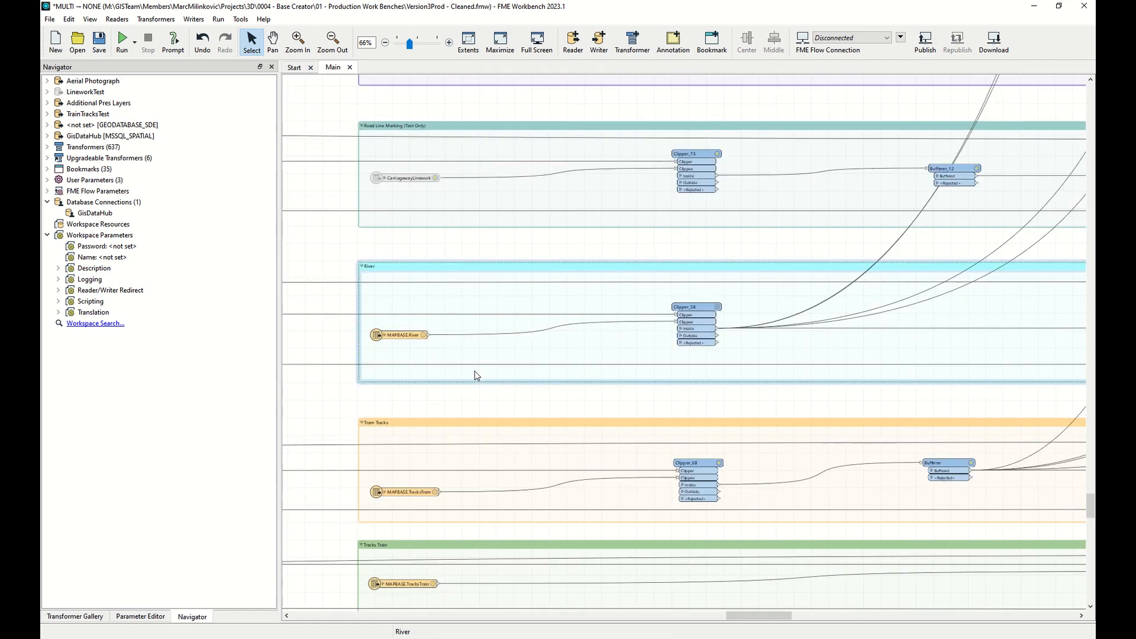
pyautogui.scroll(3, 475, 371)
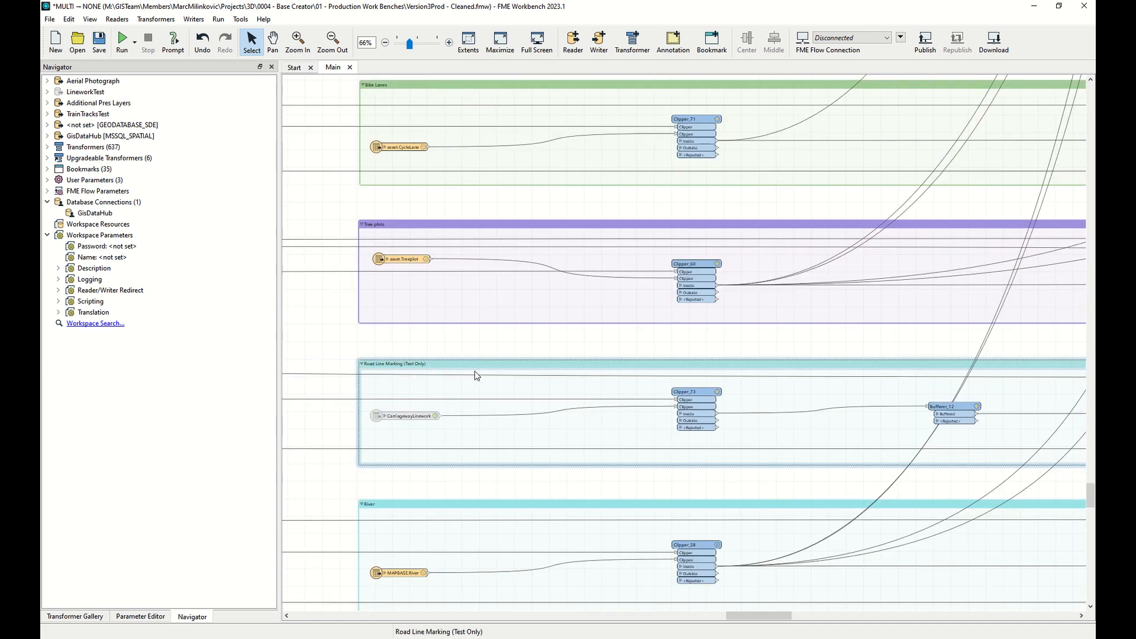
pyautogui.scroll(3, 475, 371)
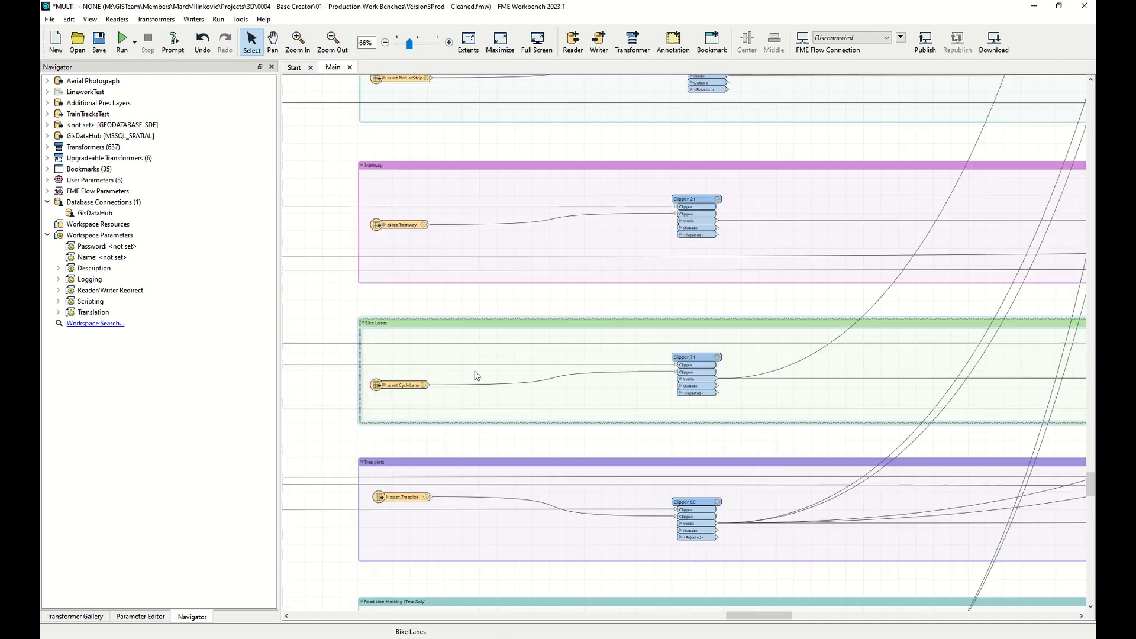
pyautogui.scroll(4, 475, 371)
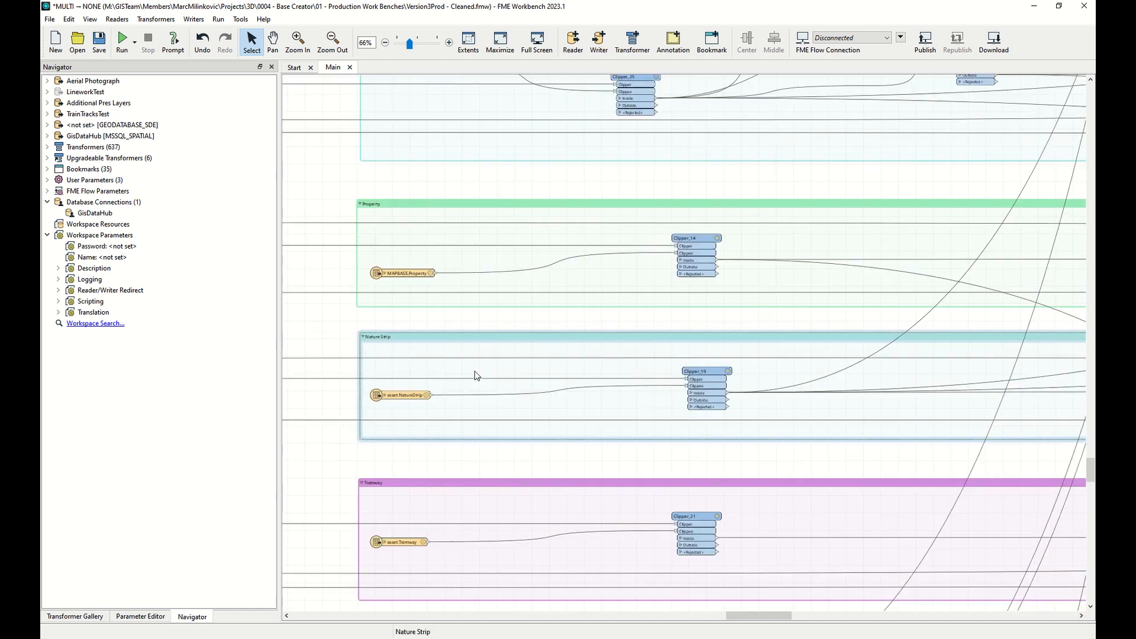
pyautogui.scroll(2, 477, 376)
pyautogui.scroll(3, 476, 376)
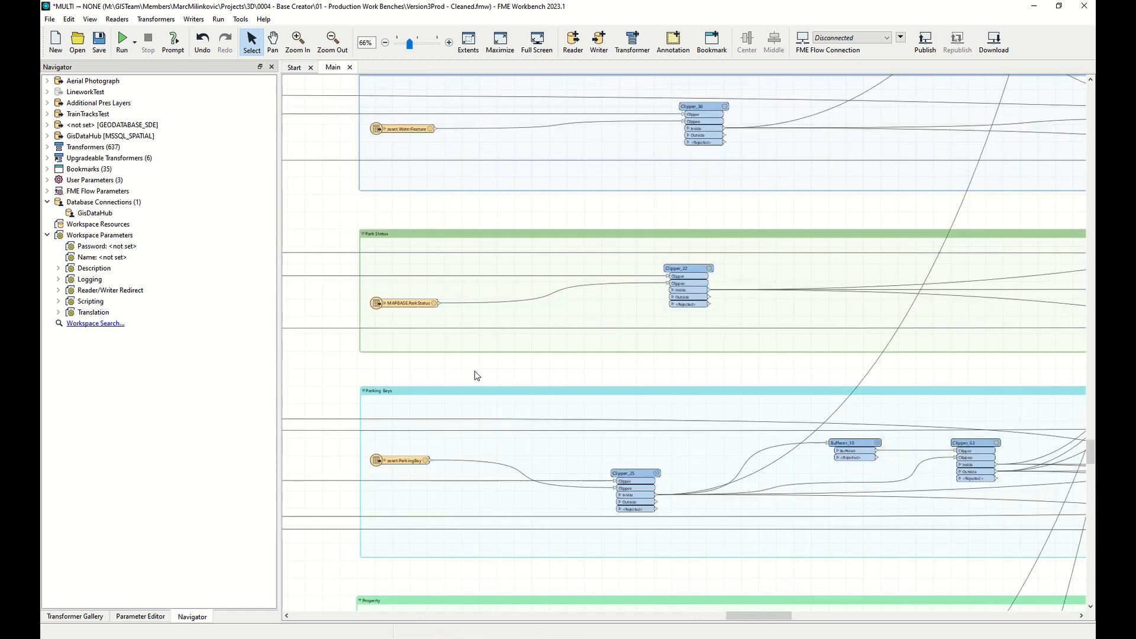
pyautogui.scroll(2, 477, 376)
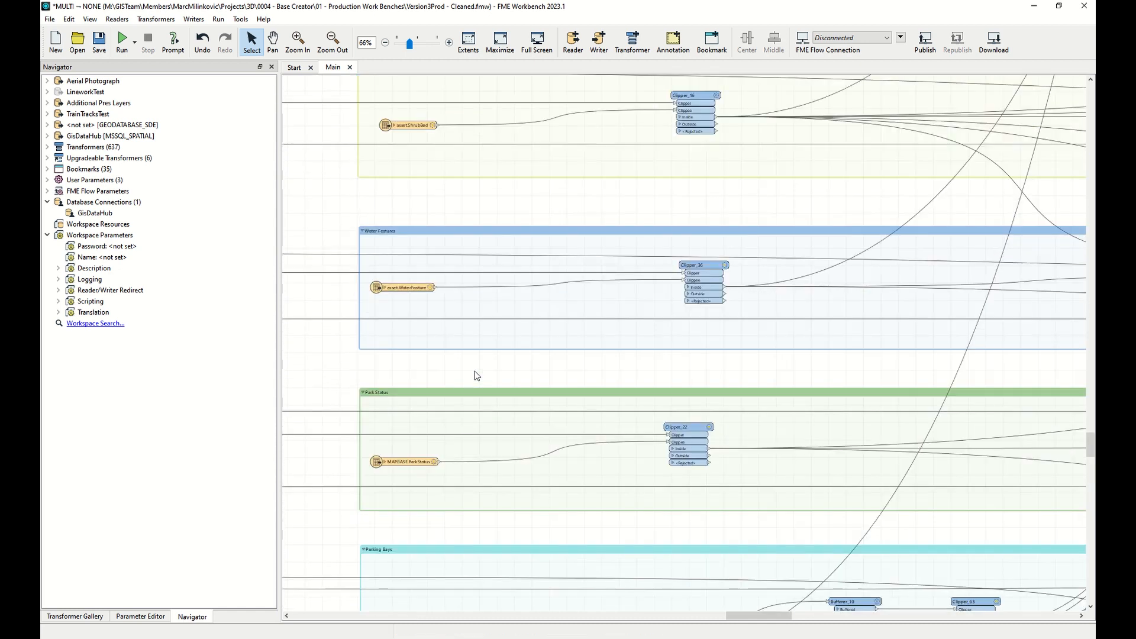
pyautogui.scroll(2, 477, 376)
pyautogui.scroll(8, 476, 375)
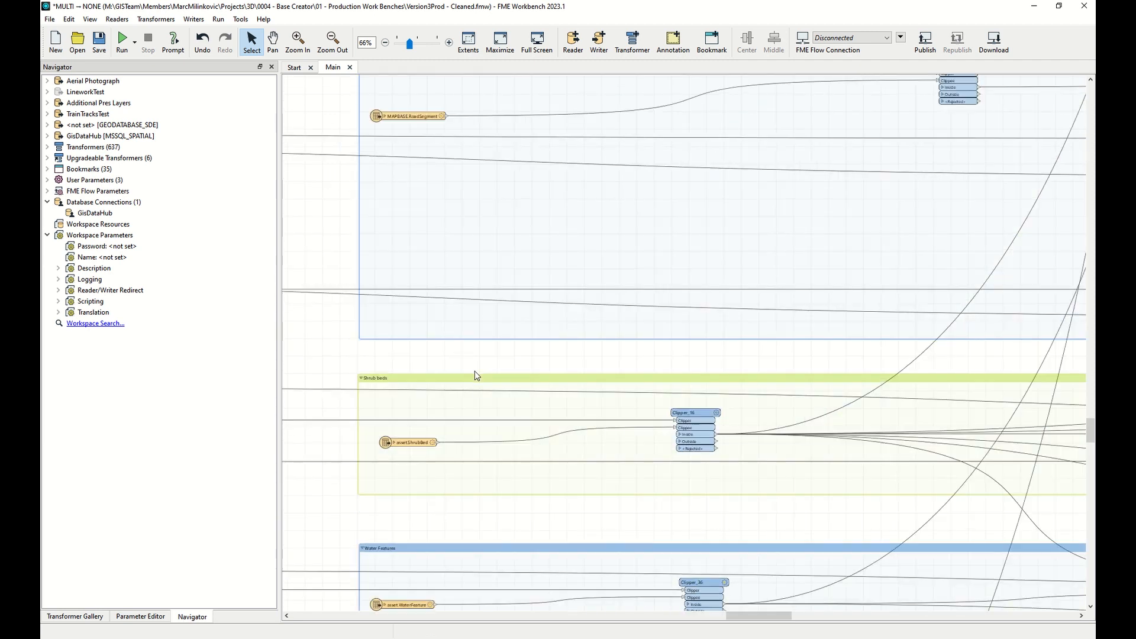
pyautogui.scroll(8, 476, 376)
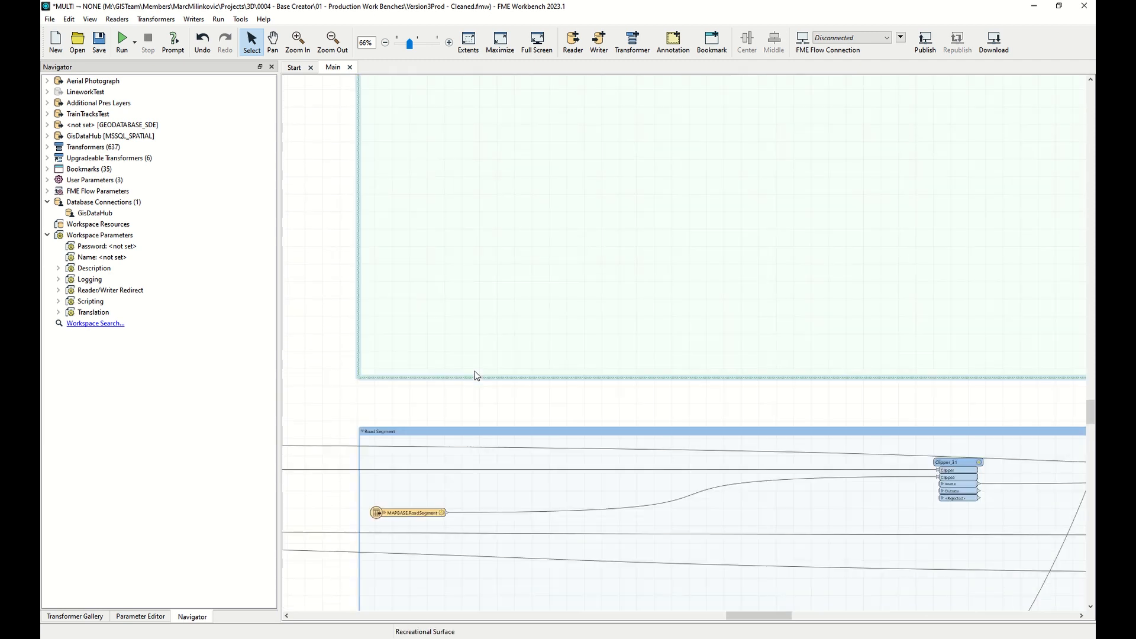
pyautogui.keyDown('ctrl'); pyautogui.scroll(-1, 476, 375); pyautogui.keyUp('ctrl')
pyautogui.keyDown('ctrl'); pyautogui.scroll(-2, 476, 376); pyautogui.keyUp('ctrl')
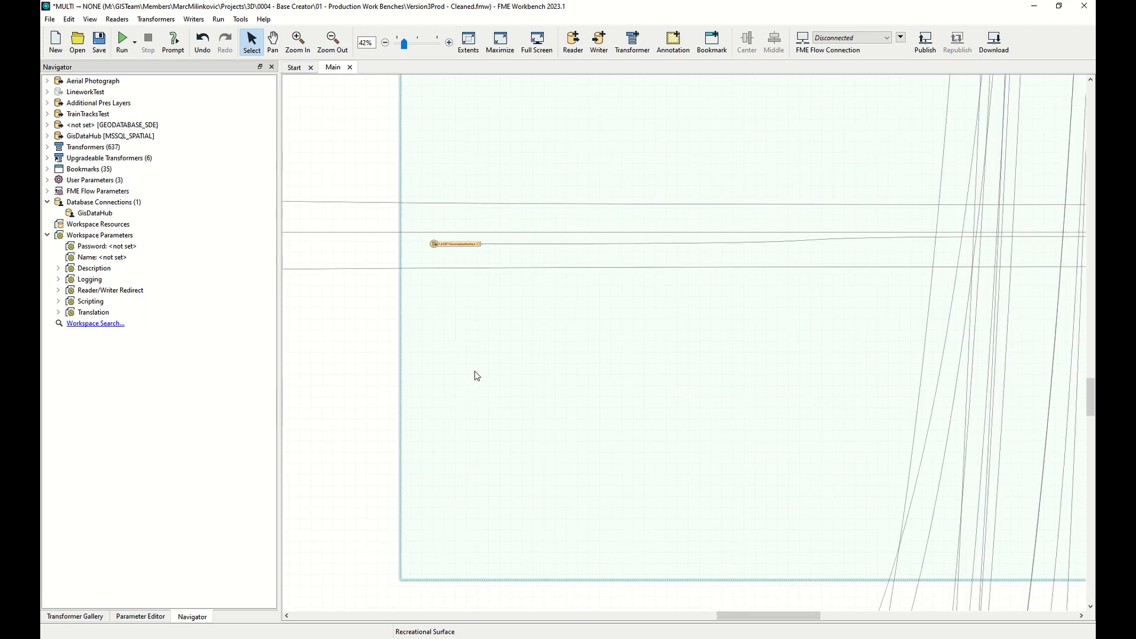
pyautogui.moveTo(772, 615); pyautogui.dragTo(945, 609)
pyautogui.scroll(6, 835, 445)
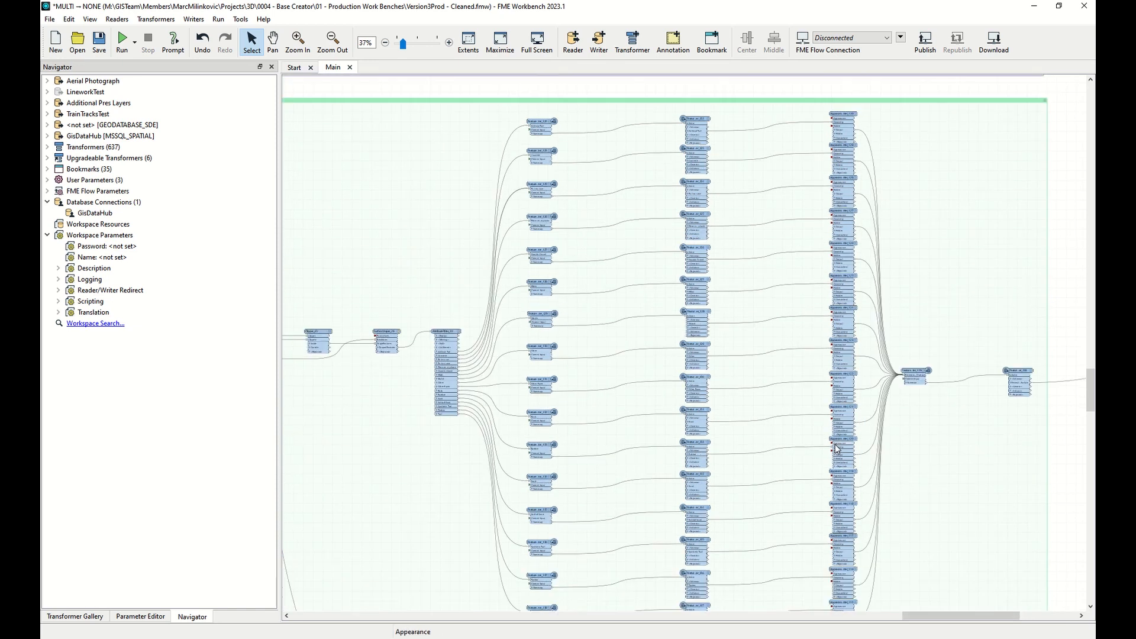
pyautogui.scroll(5, 835, 445)
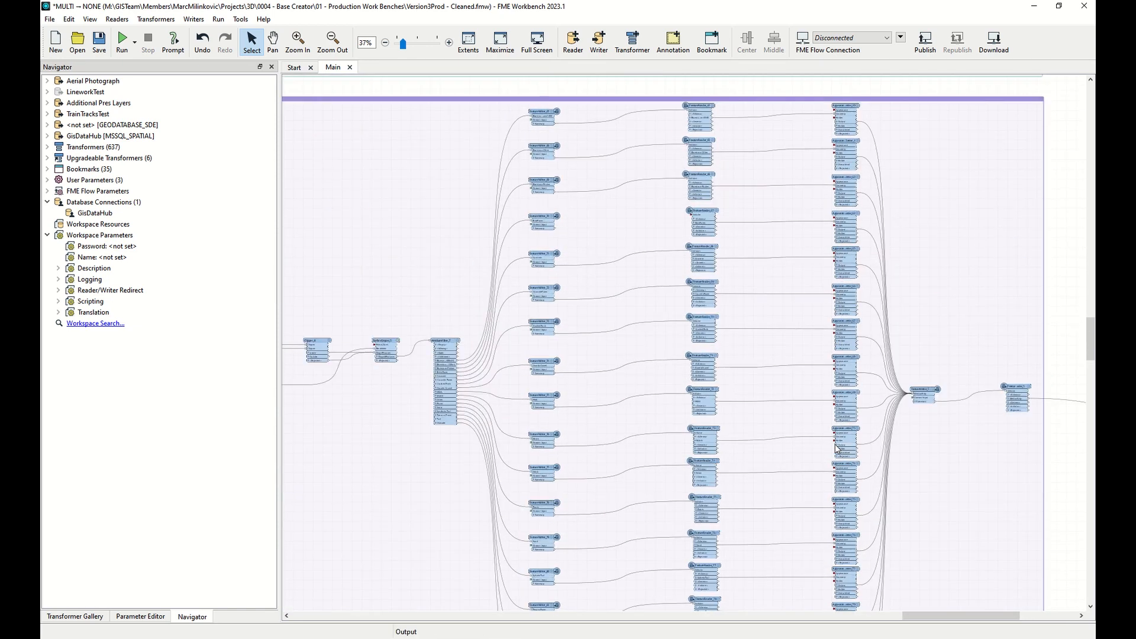
pyautogui.scroll(15, 836, 445)
pyautogui.scroll(15, 836, 447)
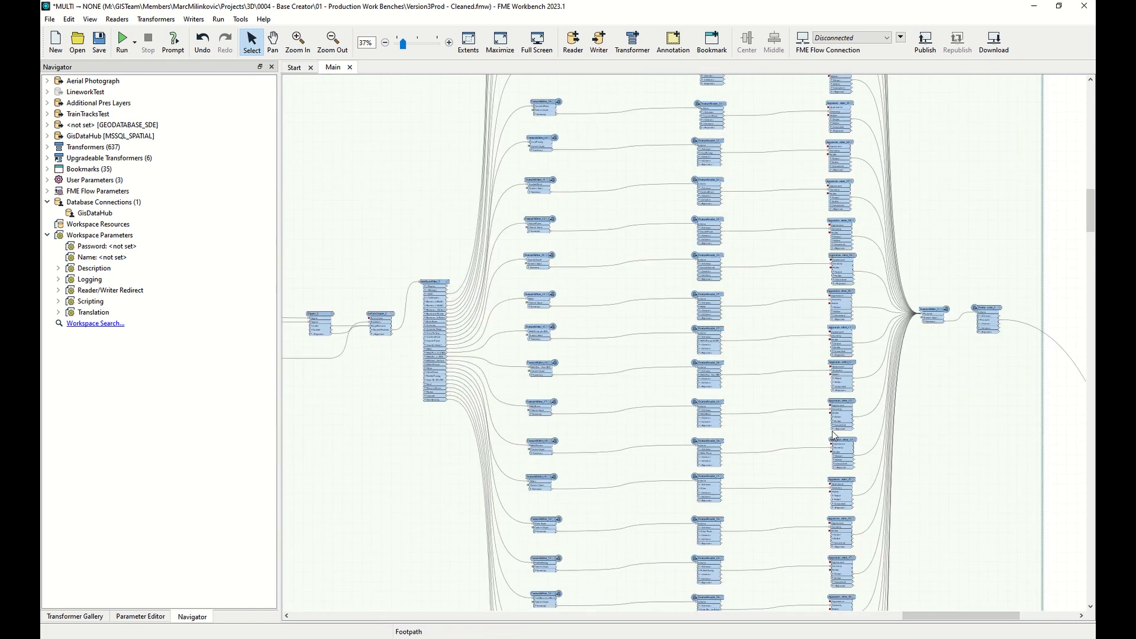
pyautogui.scroll(15, 832, 431)
pyautogui.scroll(8, 597, 343)
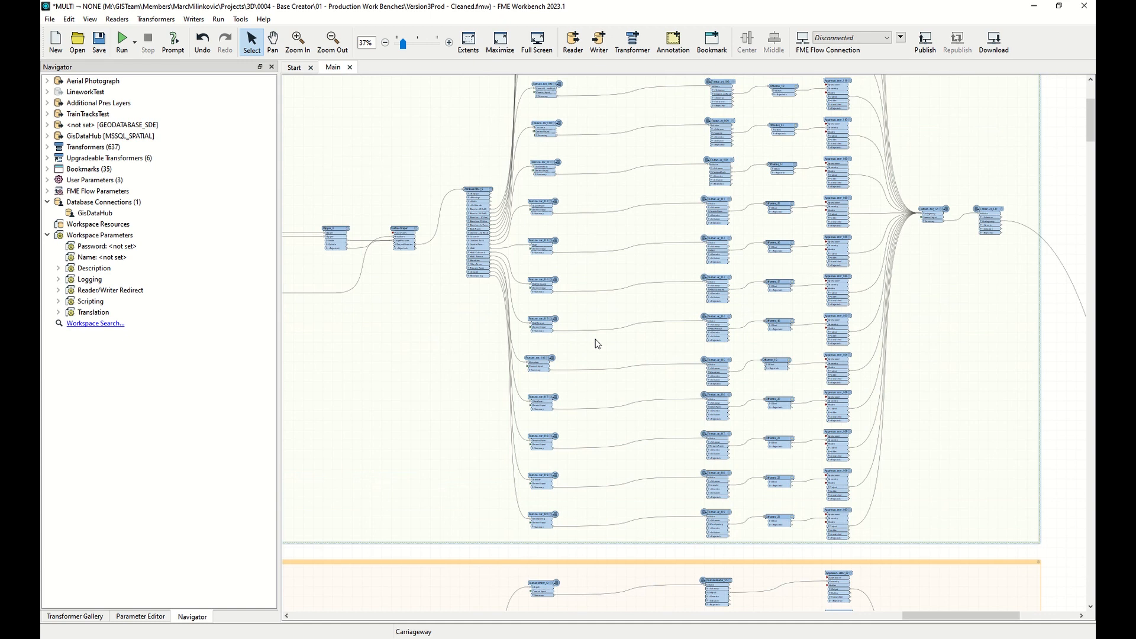
pyautogui.scroll(3, 445, 206)
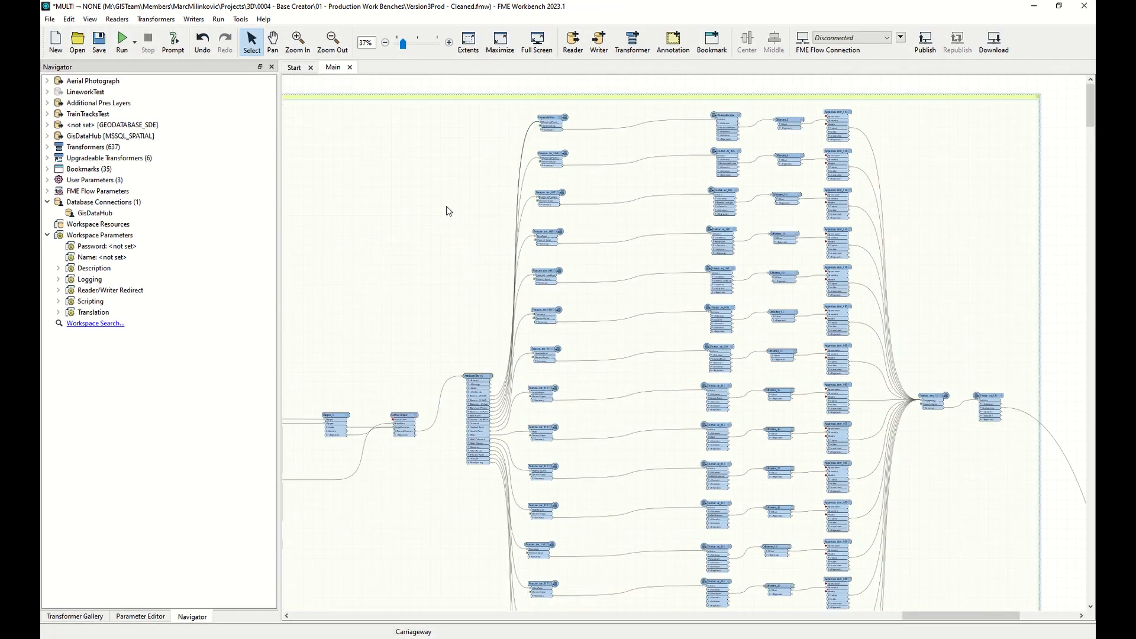
pyautogui.keyDown('ctrl'); pyautogui.scroll(4, 463, 403); pyautogui.keyUp('ctrl')
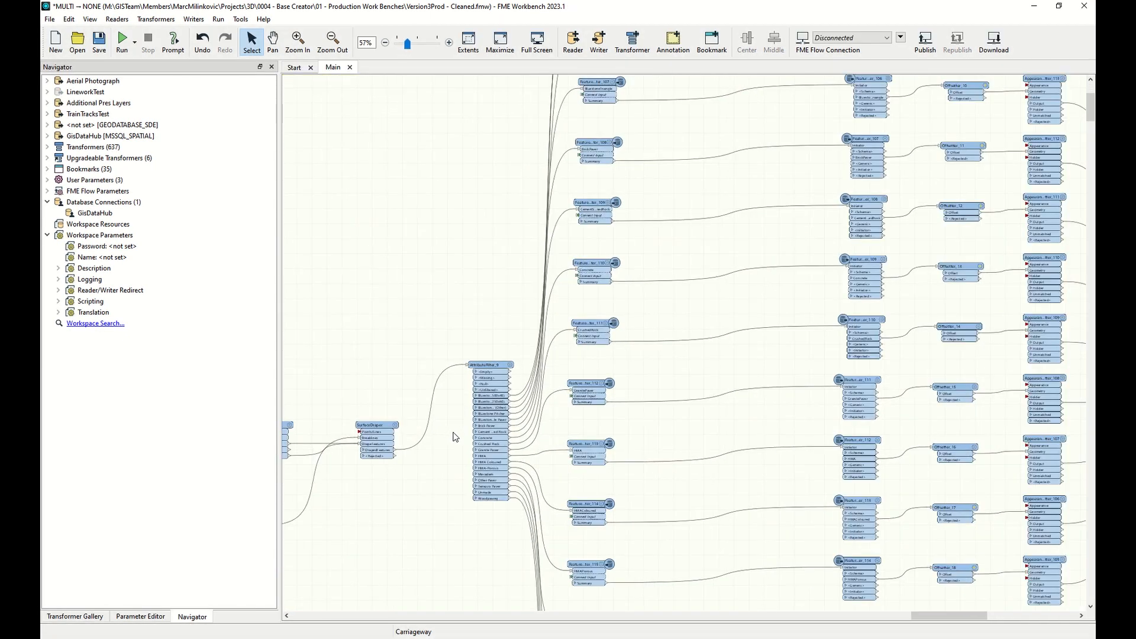
# Navigate the workspace canvas back to the Extract Area bookmark and its attribute filter.
pyautogui.keyDown('ctrl'); pyautogui.scroll(4, 452, 447); pyautogui.keyUp('ctrl')
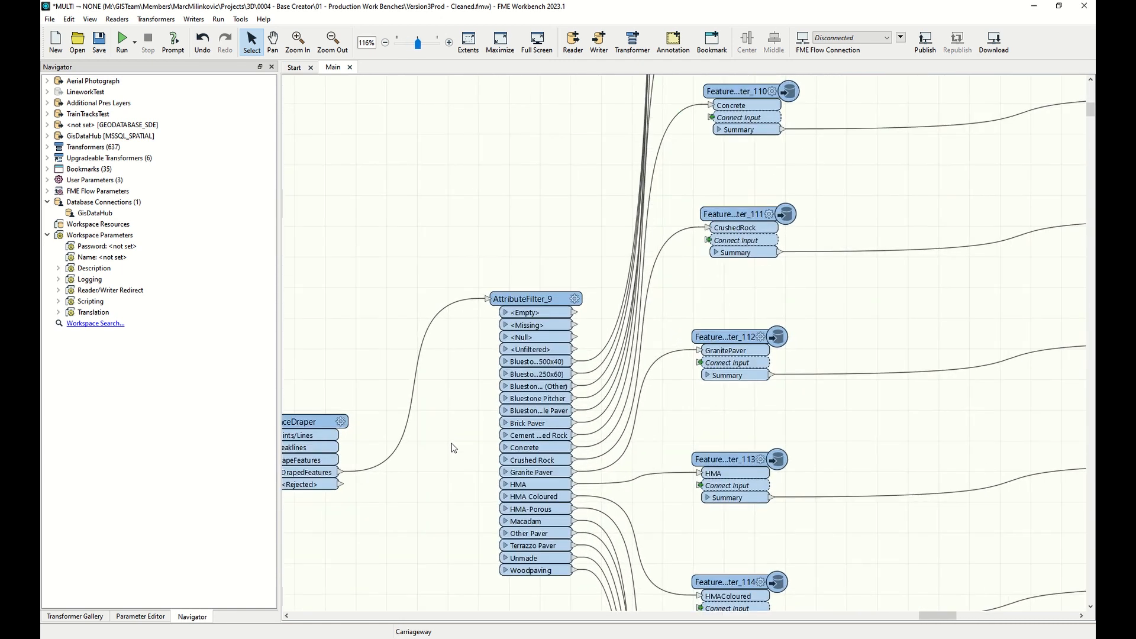
pyautogui.scroll(-1, 473, 411)
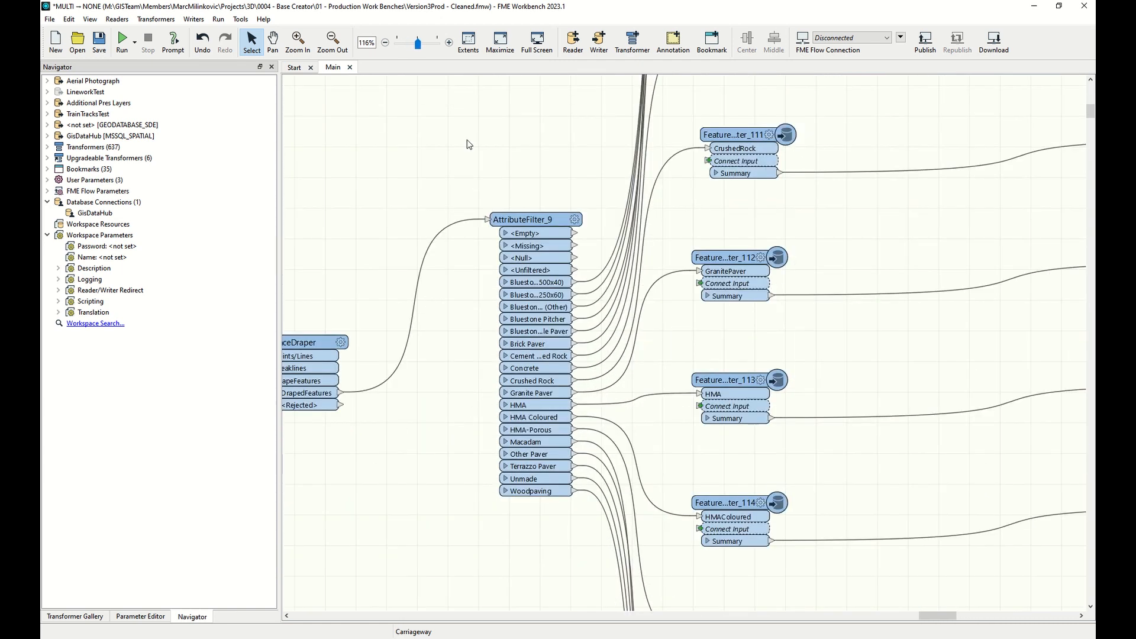
pyautogui.keyDown('ctrl'); pyautogui.scroll(-6, 728, 463); pyautogui.keyUp('ctrl')
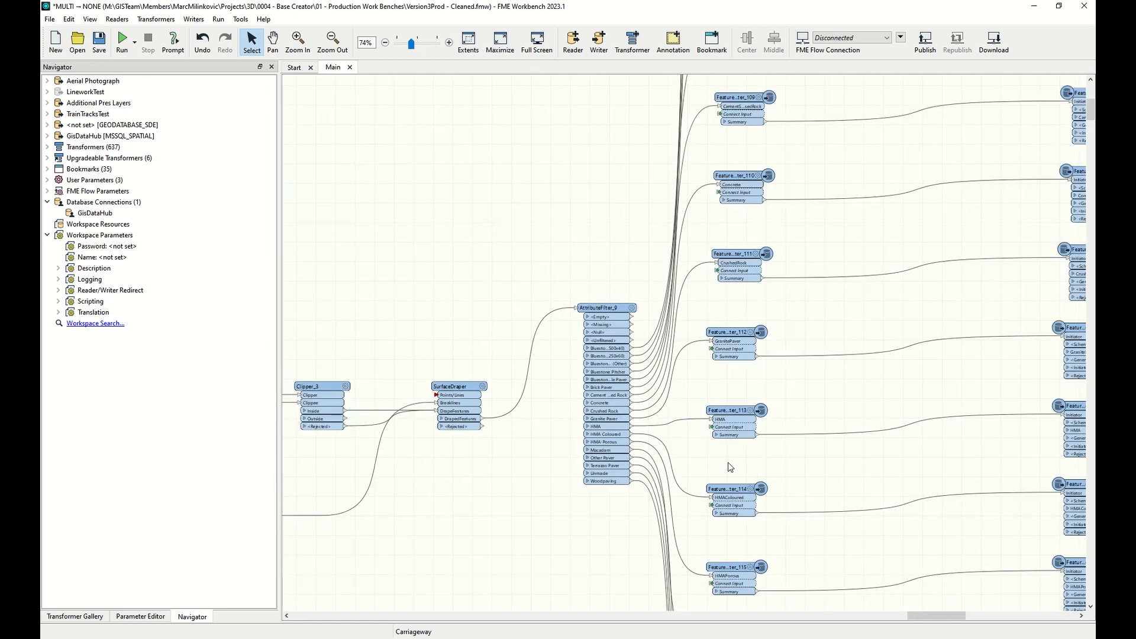
pyautogui.moveTo(894, 624); pyautogui.dragTo(305, 628)
pyautogui.scroll(-4, 672, 478)
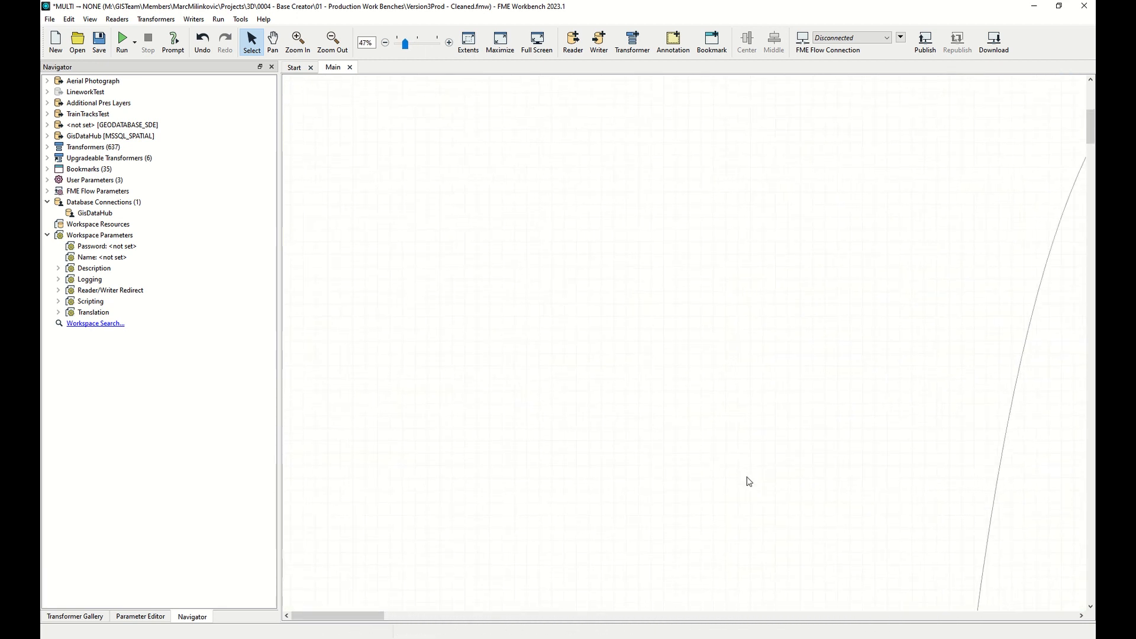
pyautogui.scroll(-6, 749, 481)
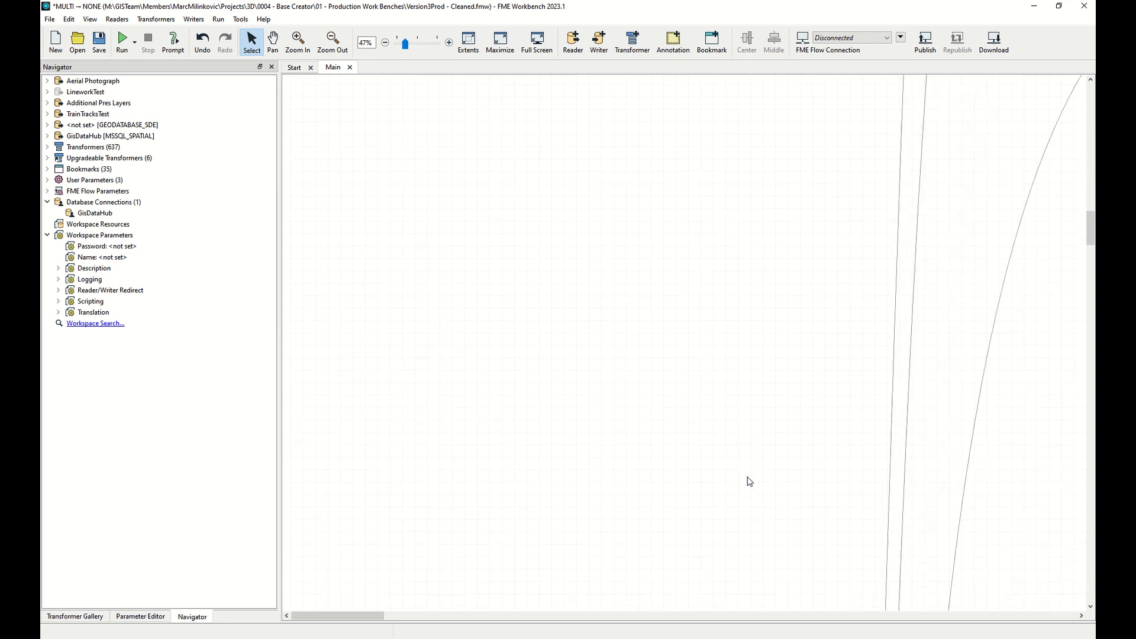
pyautogui.scroll(-8, 749, 479)
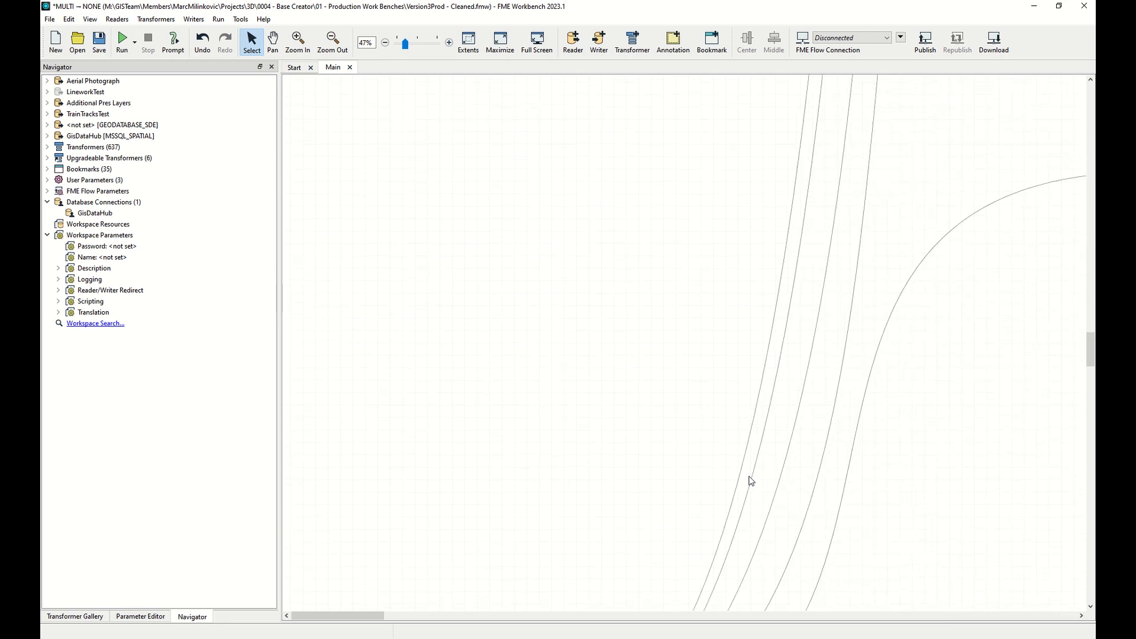
pyautogui.keyDown('ctrl'); pyautogui.scroll(4, 304, 342); pyautogui.keyUp('ctrl')
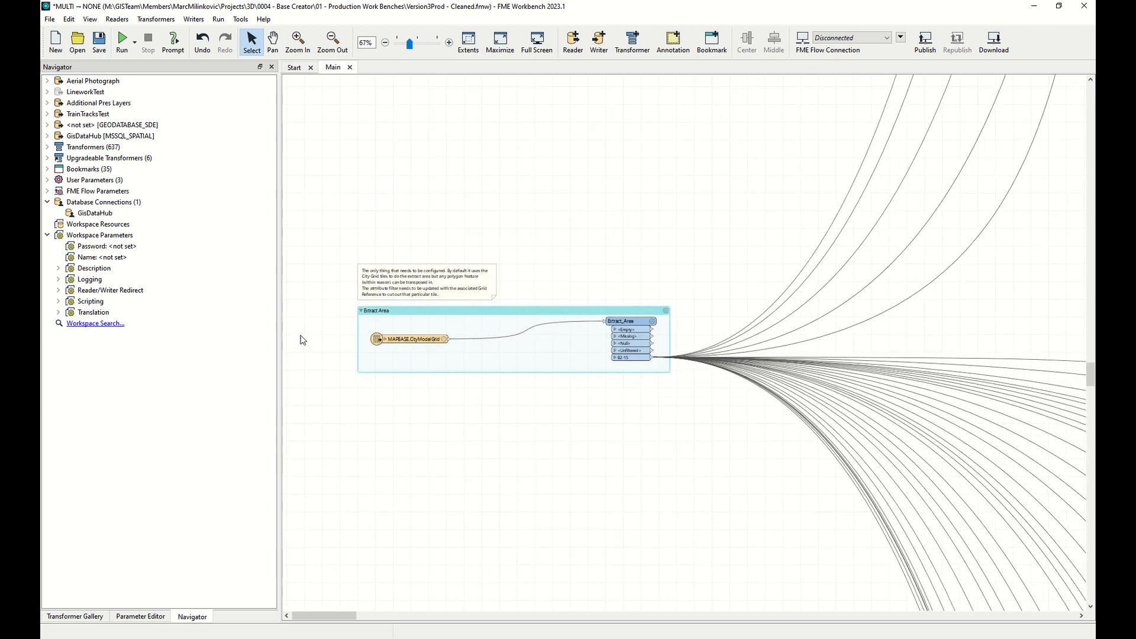
pyautogui.keyDown('ctrl'); pyautogui.scroll(2, 332, 345); pyautogui.keyUp('ctrl')
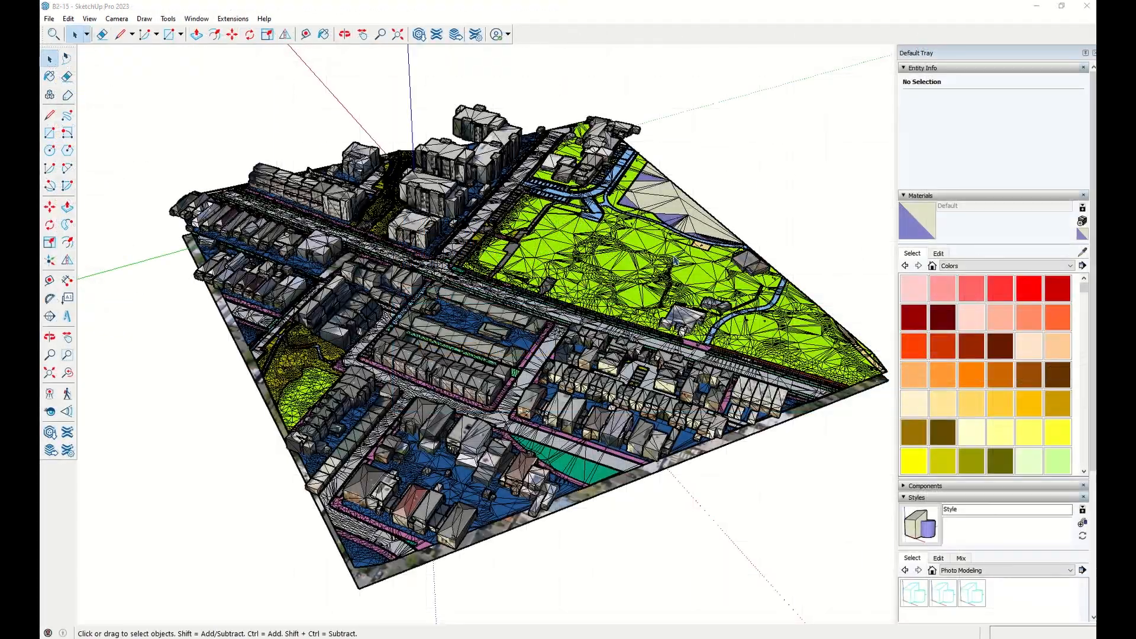
# Orbit the generated B2-15 model and zoom into the park paths and retaining walls.
pyautogui.moveTo(682, 258); pyautogui.dragTo(738, 267)
pyautogui.press('space')
pyautogui.moveTo(738, 267); pyautogui.dragTo(538, 256, button='middle')
pyautogui.moveTo(806, 288); pyautogui.dragTo(554, 286, button='middle')
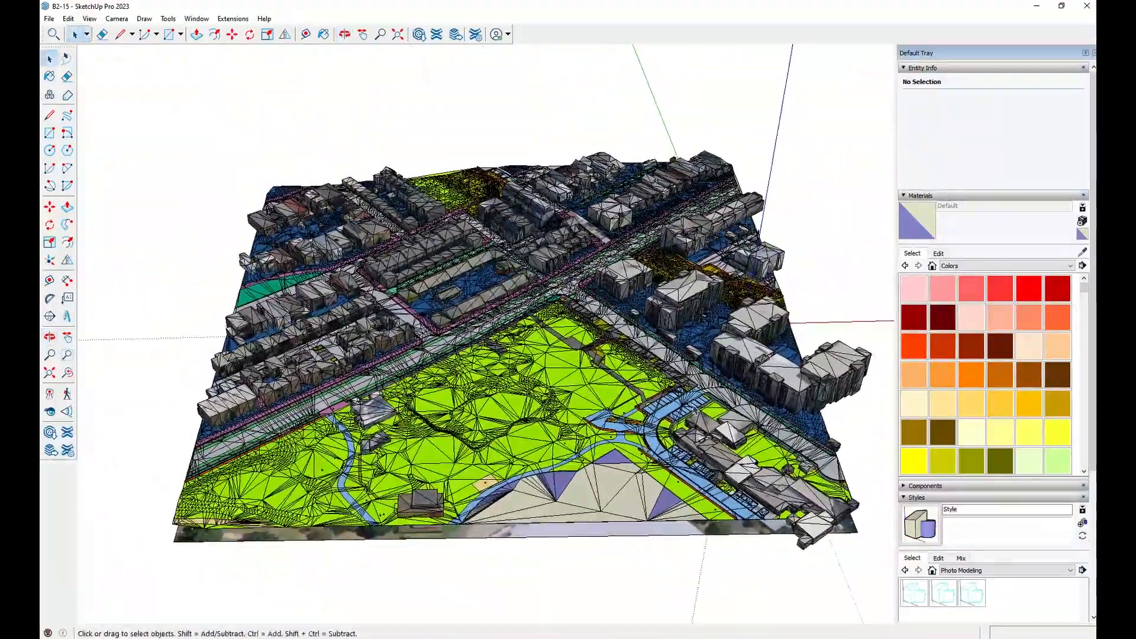
pyautogui.scroll(3, 691, 398)
pyautogui.scroll(6, 692, 397)
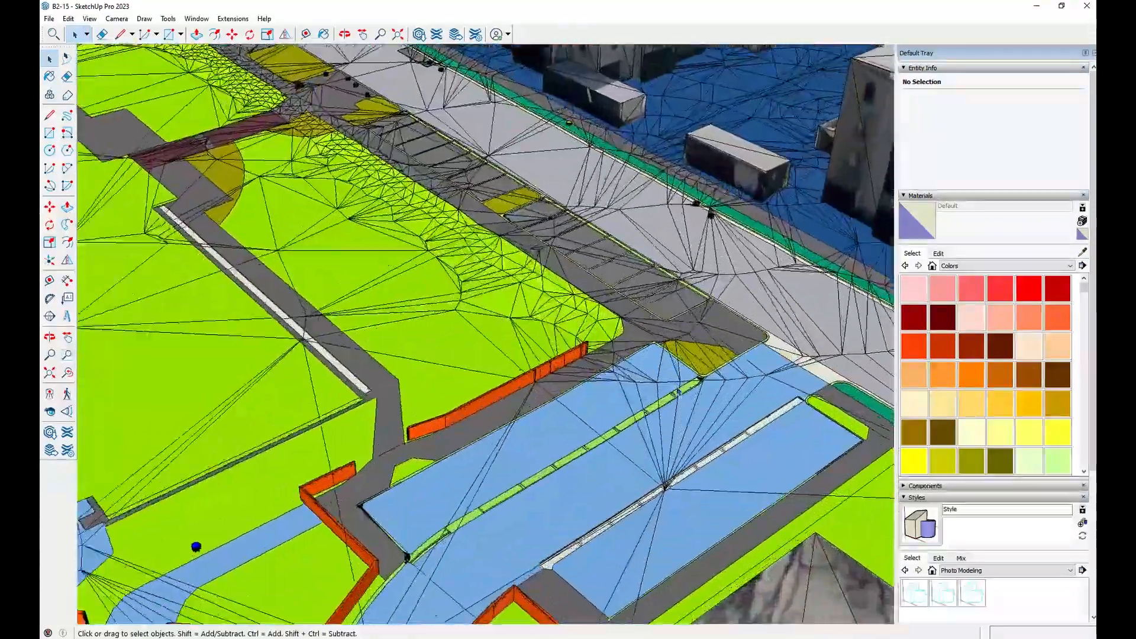
pyautogui.scroll(4, 679, 392)
pyautogui.moveTo(721, 360); pyautogui.dragTo(241, 361, button='middle')
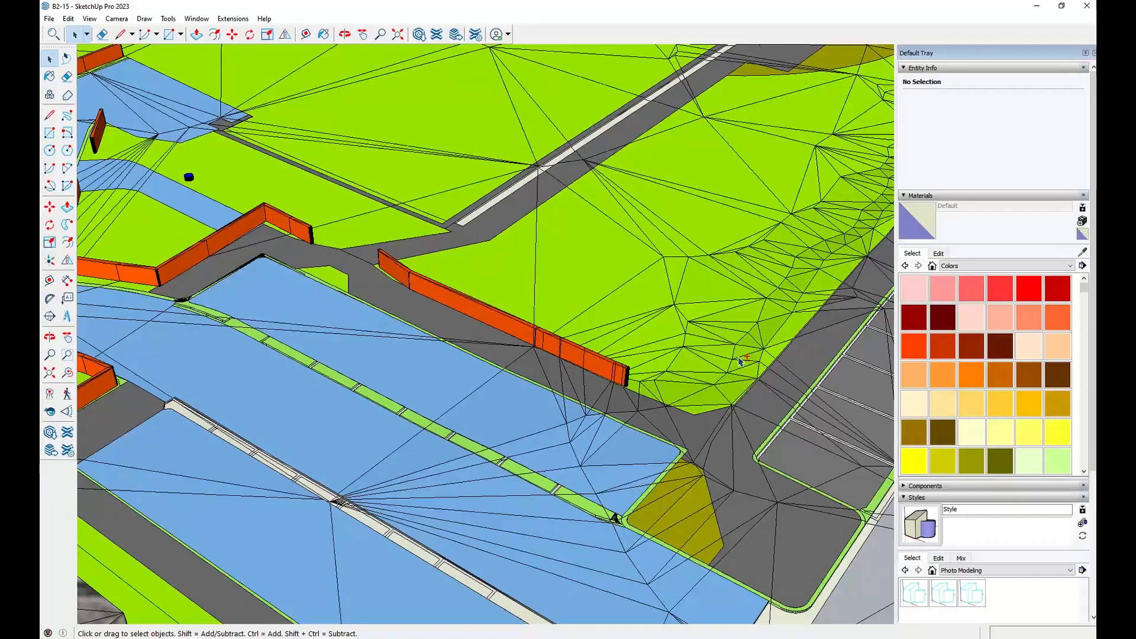
pyautogui.keyDown('shift'); pyautogui.moveTo(744, 360); pyautogui.dragTo(634, 359, button='middle'); pyautogui.keyUp('shift')
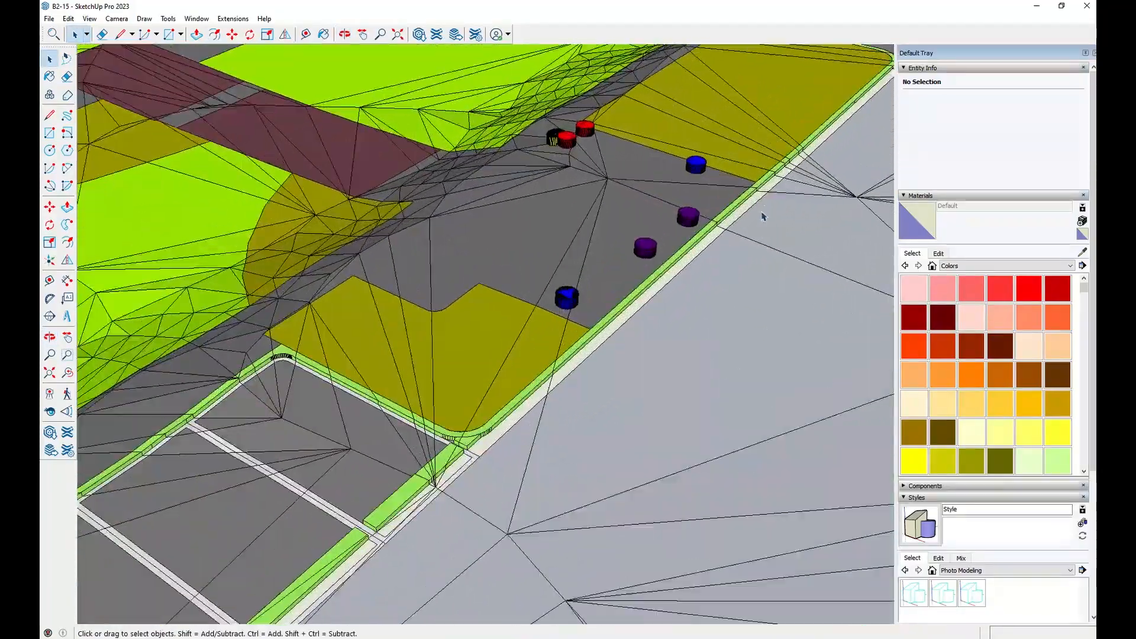
# Inspect the street's kerbs, parking bays and road surfaces up close from several angles.
pyautogui.moveTo(690, 271); pyautogui.dragTo(797, 142, button='middle')
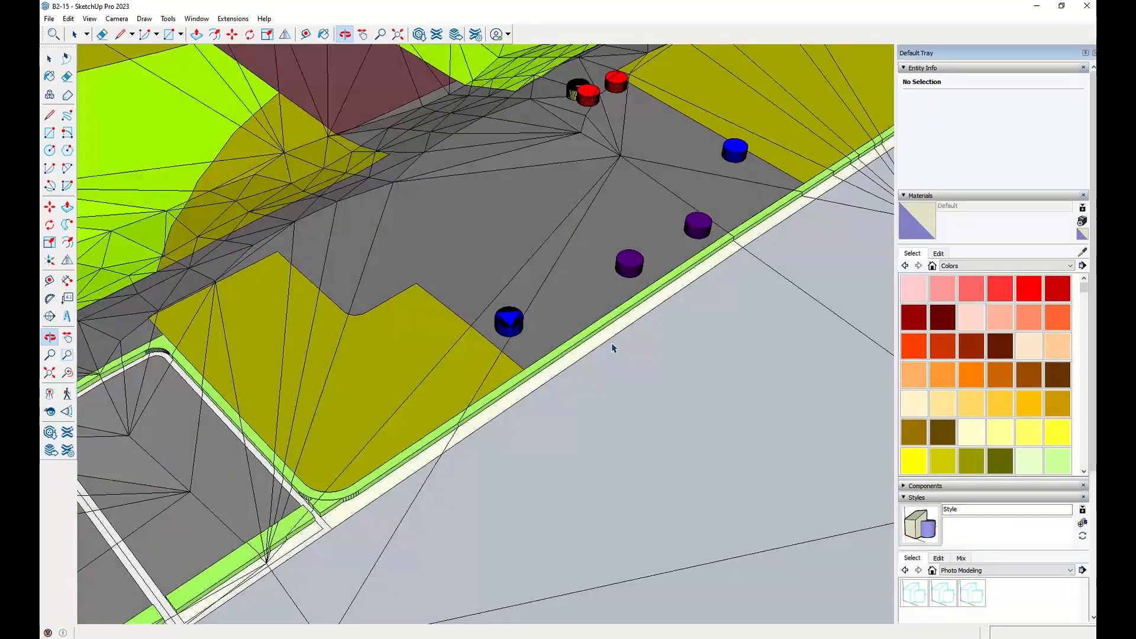
pyautogui.scroll(-2, 621, 337)
pyautogui.press('space')
pyautogui.scroll(-2, 721, 259)
pyautogui.moveTo(771, 147); pyautogui.dragTo(587, 428, button='middle')
pyautogui.moveTo(592, 331); pyautogui.dragTo(572, 299, button='middle')
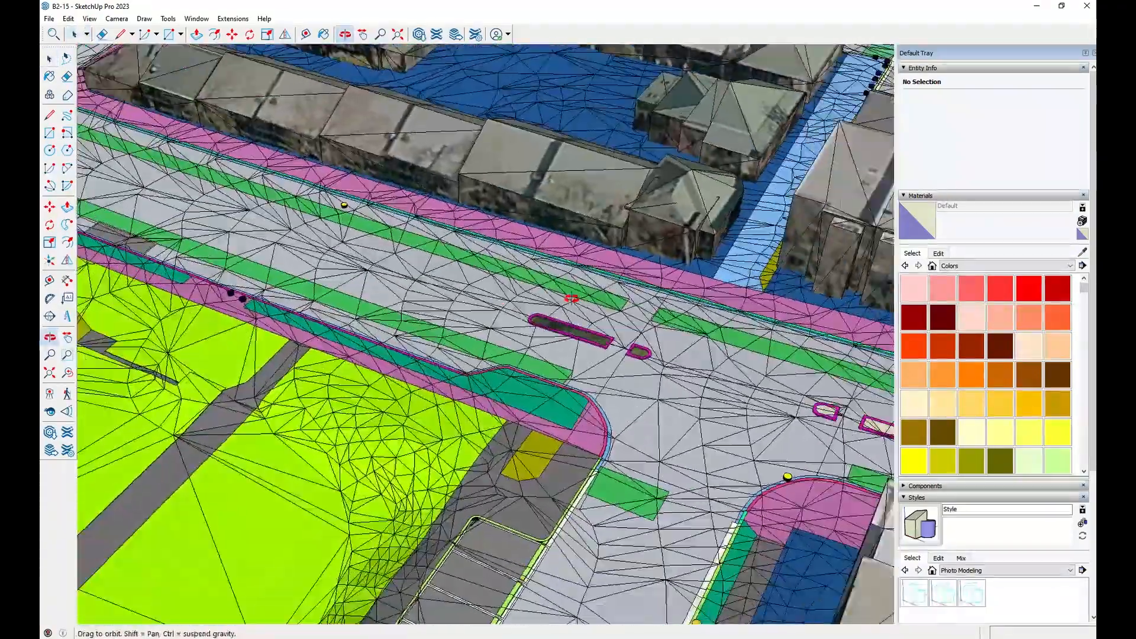
pyautogui.moveTo(820, 274); pyautogui.dragTo(498, 373, button='middle')
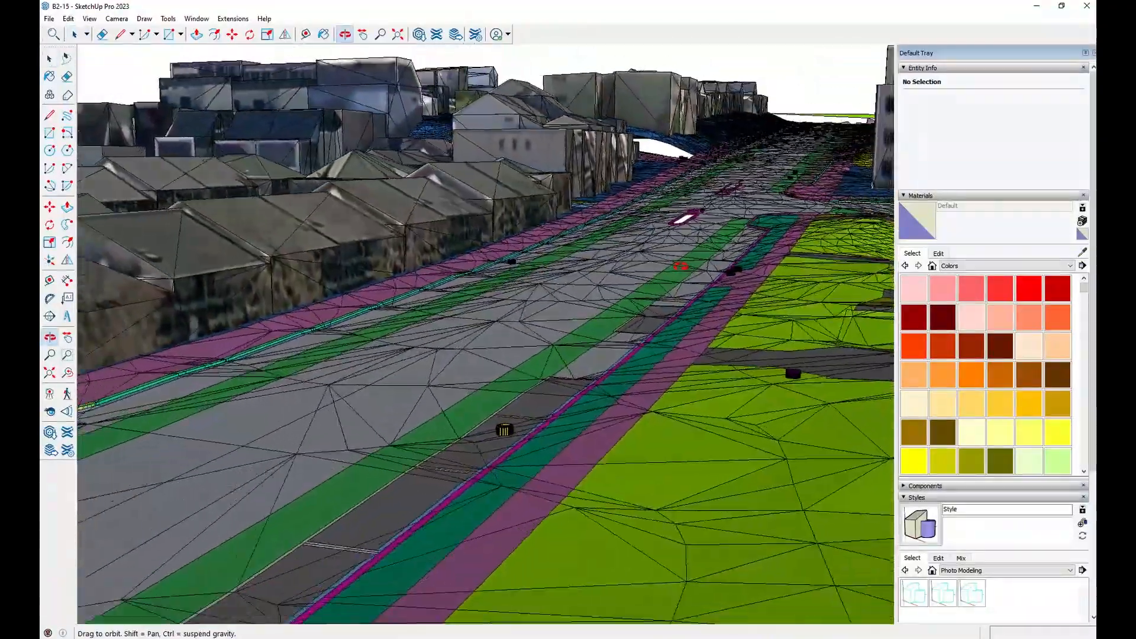
pyautogui.moveTo(504, 430); pyautogui.dragTo(726, 359, button='middle')
pyautogui.moveTo(751, 247); pyautogui.dragTo(779, 242, button='middle')
pyautogui.moveTo(719, 265); pyautogui.dragTo(626, 459, button='middle')
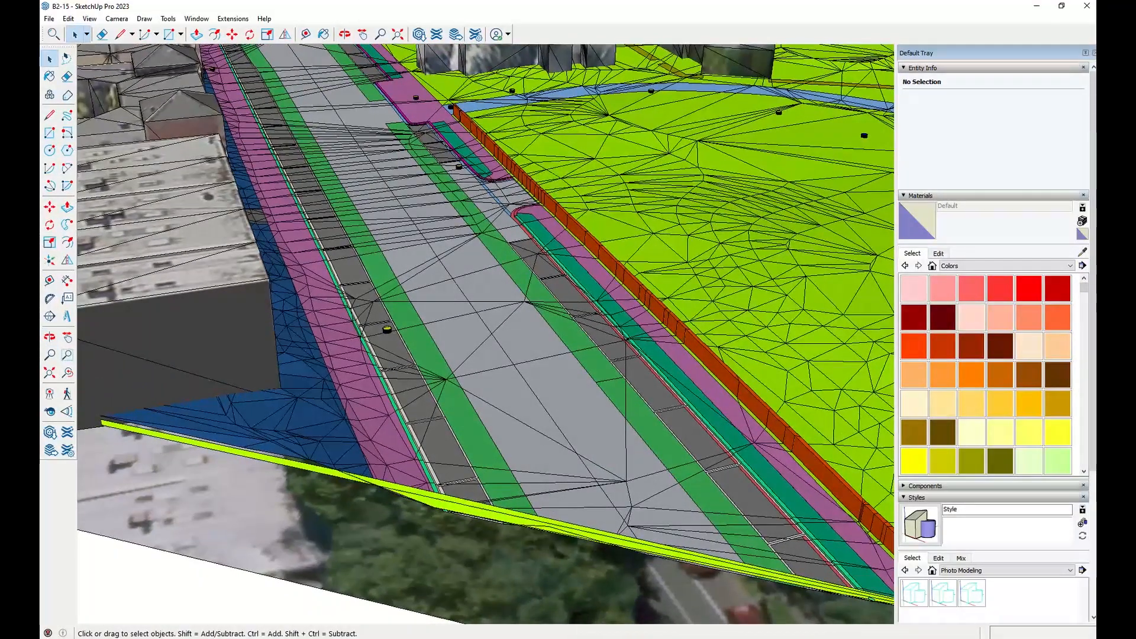
# Sample the materials of the road carriageway and the park grass.
pyautogui.click(1082, 252)
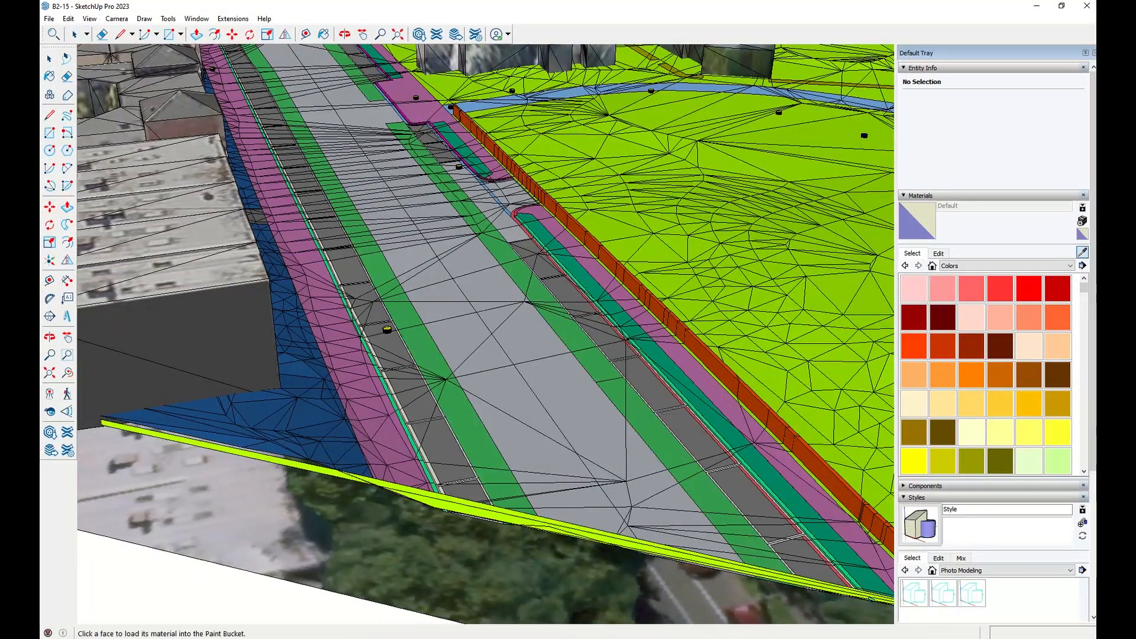
pyautogui.click(578, 393)
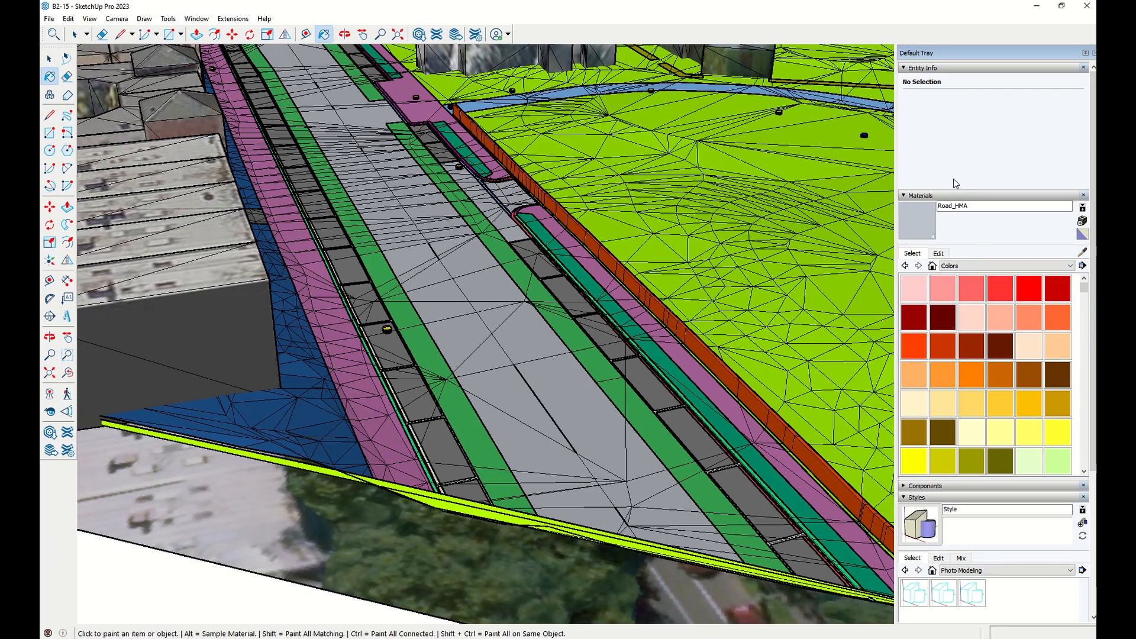
pyautogui.click(1083, 252)
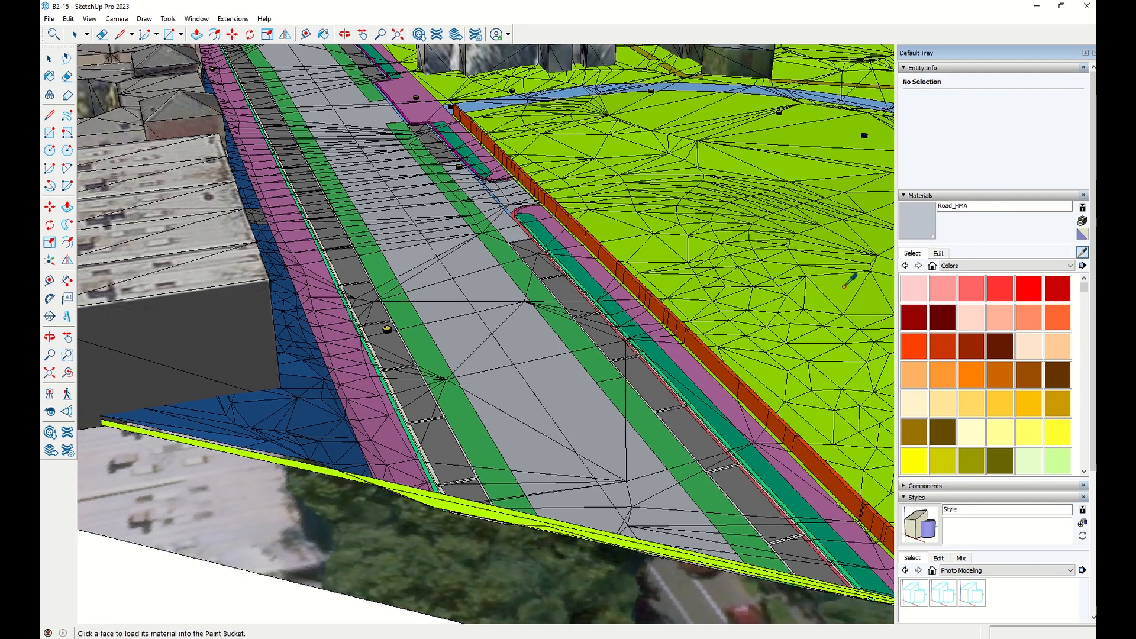
pyautogui.click(849, 278)
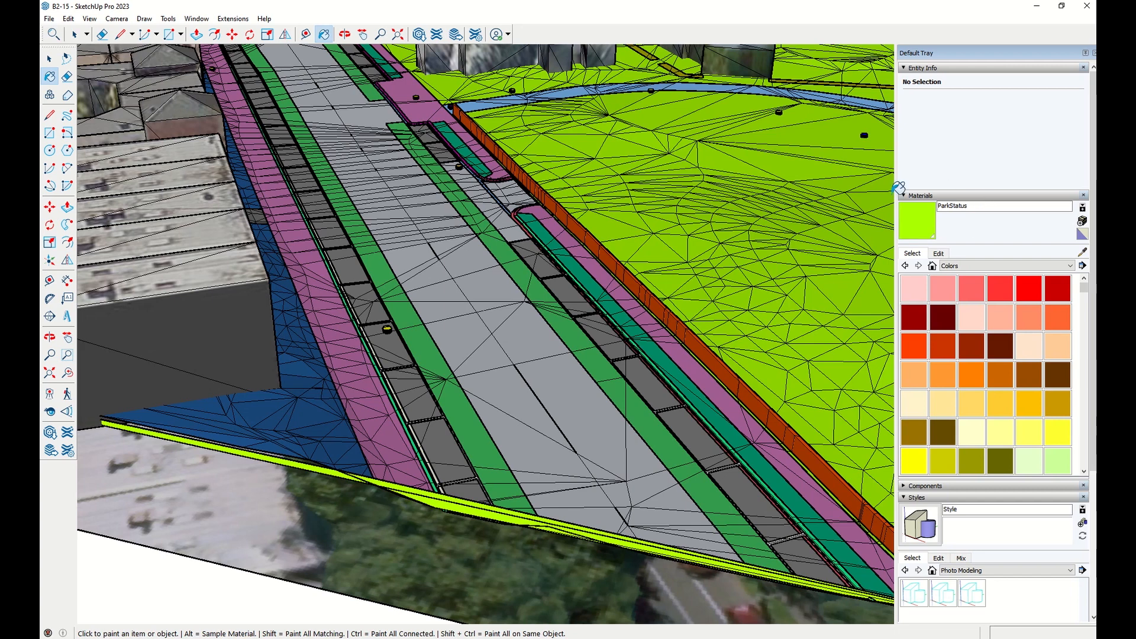
# Sample the materials of the kerb, the parking bays and the channel strip.
pyautogui.click(1083, 252)
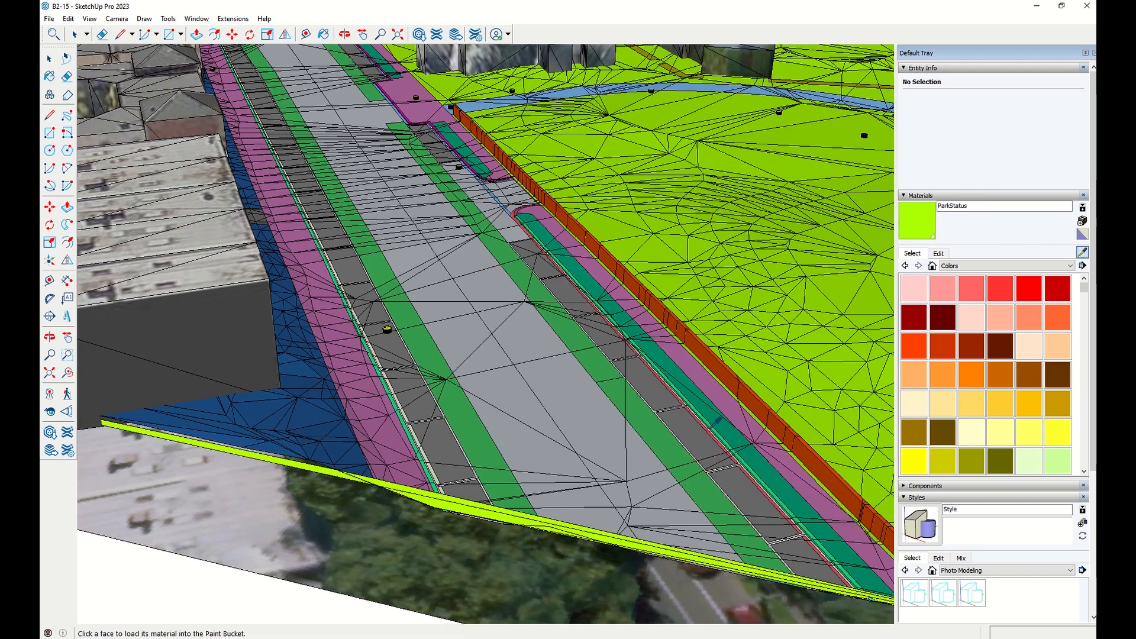
pyautogui.scroll(5, 695, 389)
pyautogui.scroll(5, 688, 397)
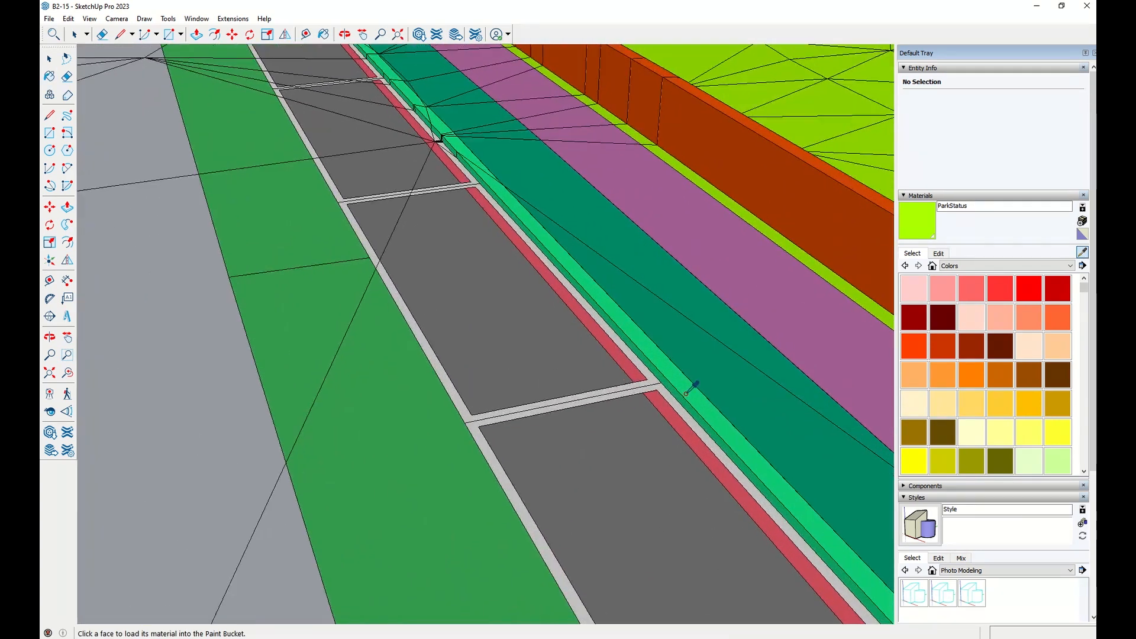
pyautogui.click(688, 396)
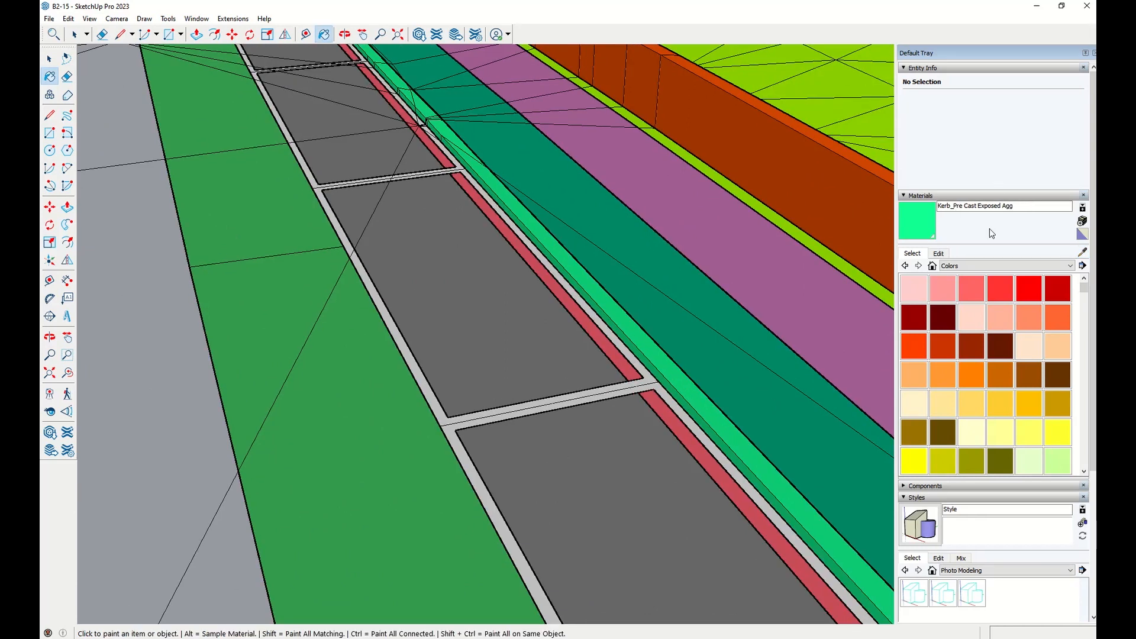
pyautogui.click(1083, 252)
pyautogui.click(655, 460)
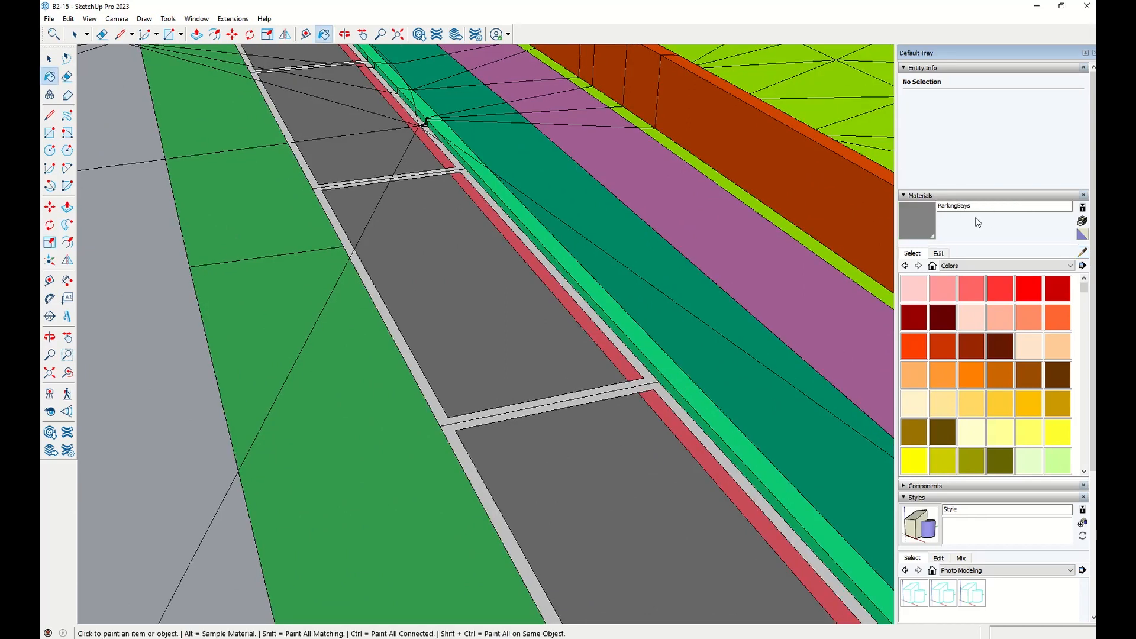
pyautogui.click(1082, 253)
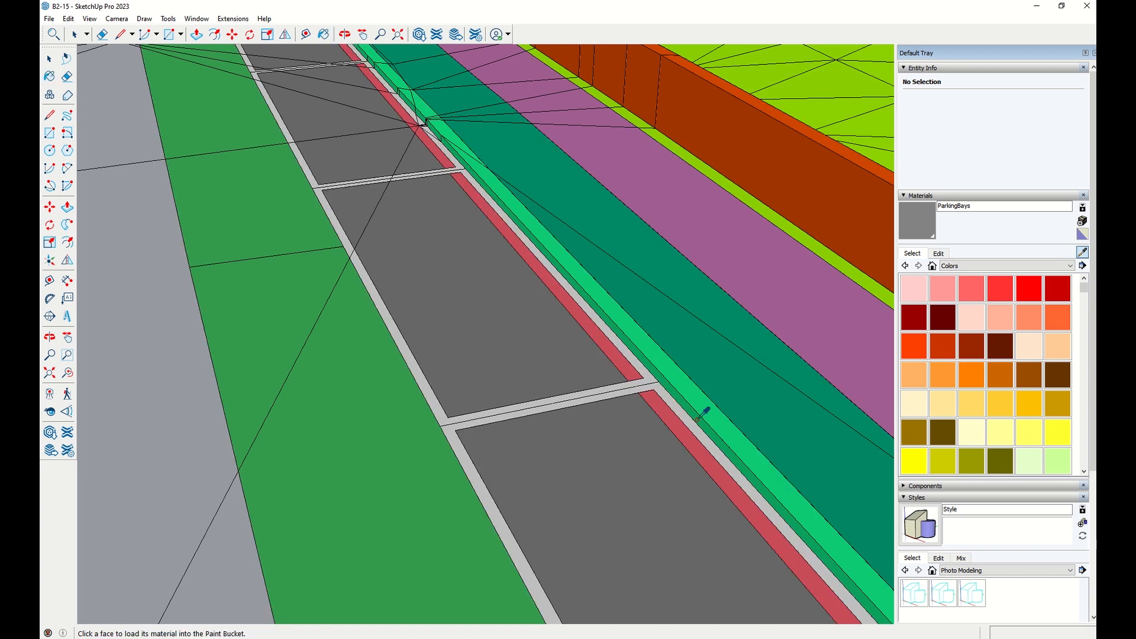
pyautogui.click(663, 406)
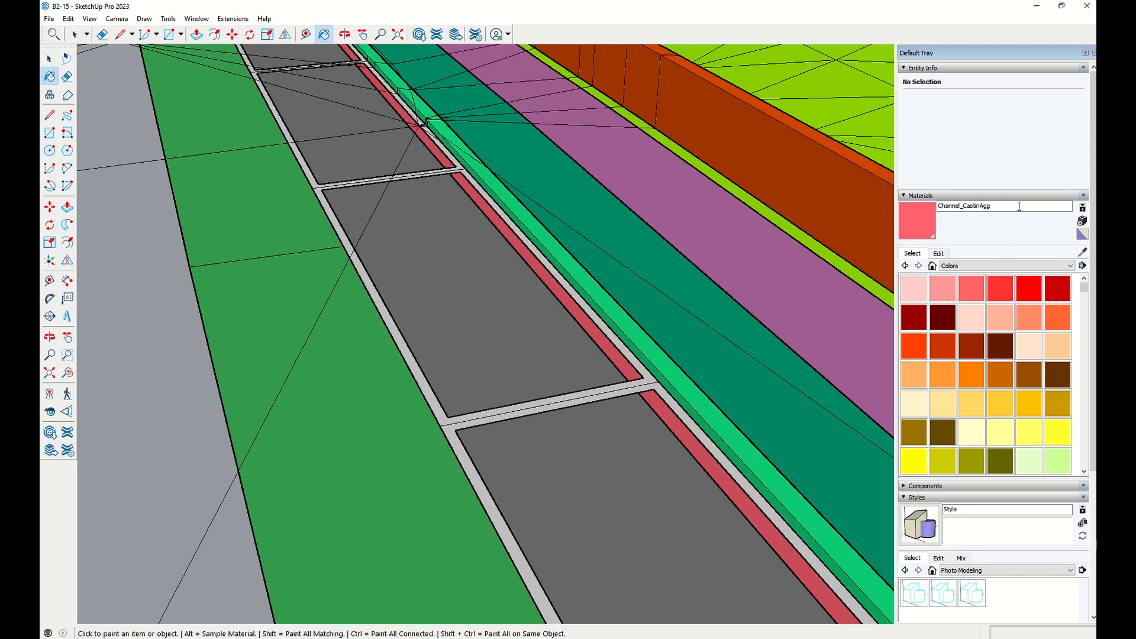
# Set the aerial photograph face's texture to Projected.
pyautogui.scroll(-10, 655, 388)
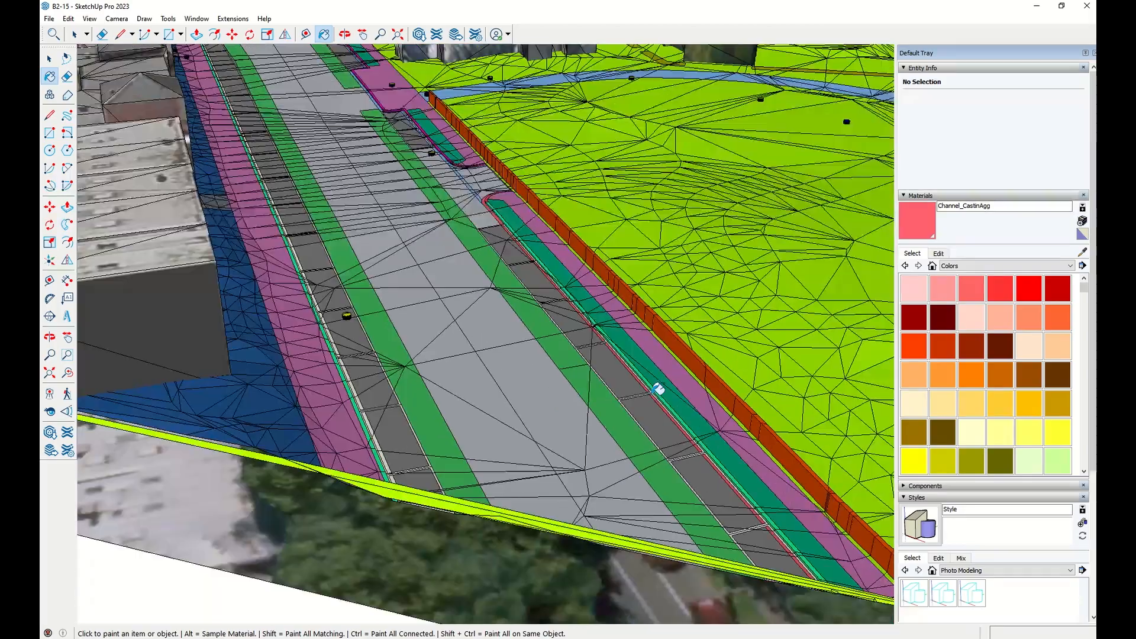
pyautogui.moveTo(532, 284); pyautogui.dragTo(554, 355, button='middle')
pyautogui.scroll(-3, 545, 351)
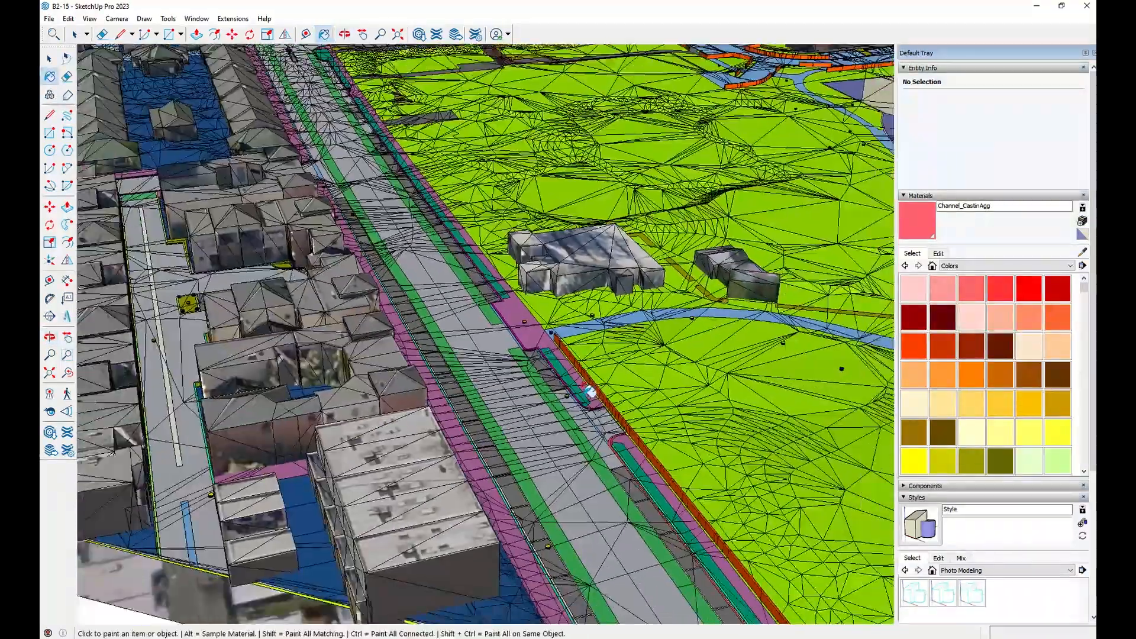
pyautogui.keyDown('shift'); pyautogui.moveTo(588, 392); pyautogui.dragTo(505, 297, button='middle'); pyautogui.keyUp('shift')
pyautogui.scroll(-2, 505, 296)
pyautogui.scroll(-2, 504, 297)
pyautogui.scroll(-2, 545, 393)
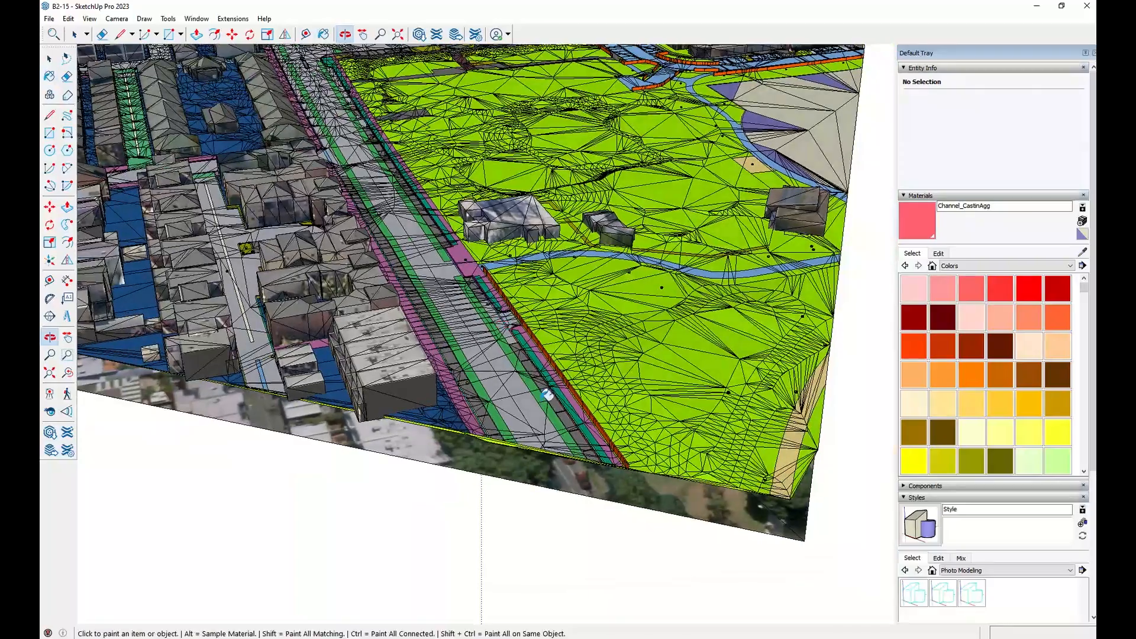
pyautogui.click(73, 38)
pyautogui.scroll(3, 549, 461)
pyautogui.moveTo(549, 461)
pyautogui.mouseDown(button='middle')
pyautogui.moveTo(543, 299)
pyautogui.moveTo(543, 445)
pyautogui.mouseUp(button='middle')
pyautogui.rightClick(543, 445)
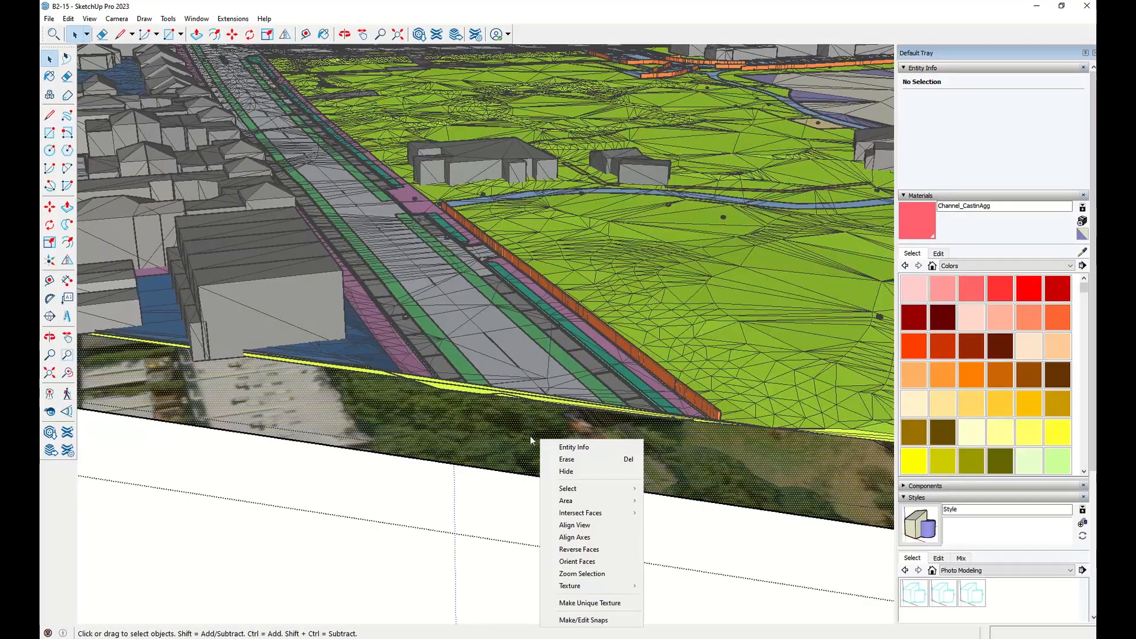
pyautogui.moveTo(637, 587)
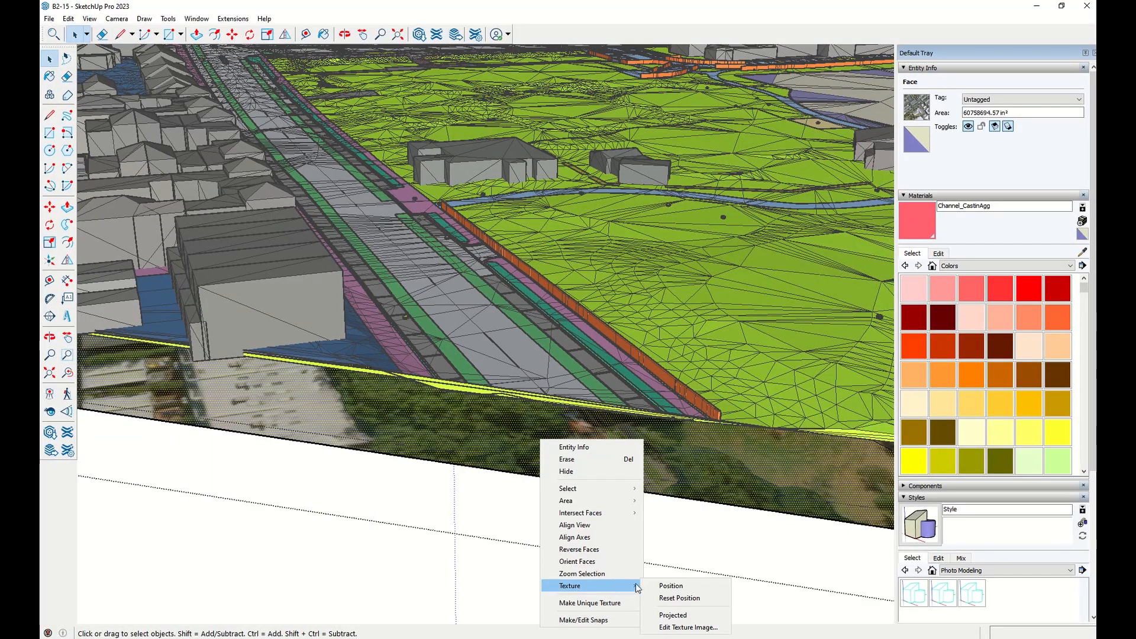
pyautogui.click(679, 618)
# Select the carriageway faces inside the road group and paint them with the sampled projected aerial photograph texture.
pyautogui.moveTo(566, 387); pyautogui.dragTo(536, 419, button='middle')
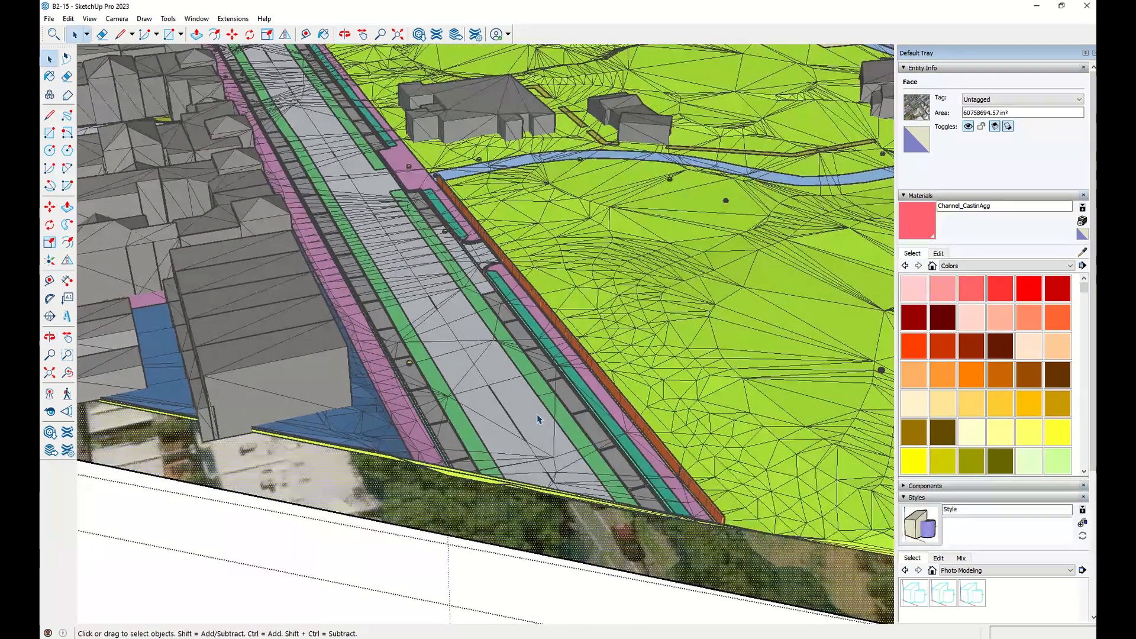
pyautogui.click(537, 419)
pyautogui.click(536, 419)
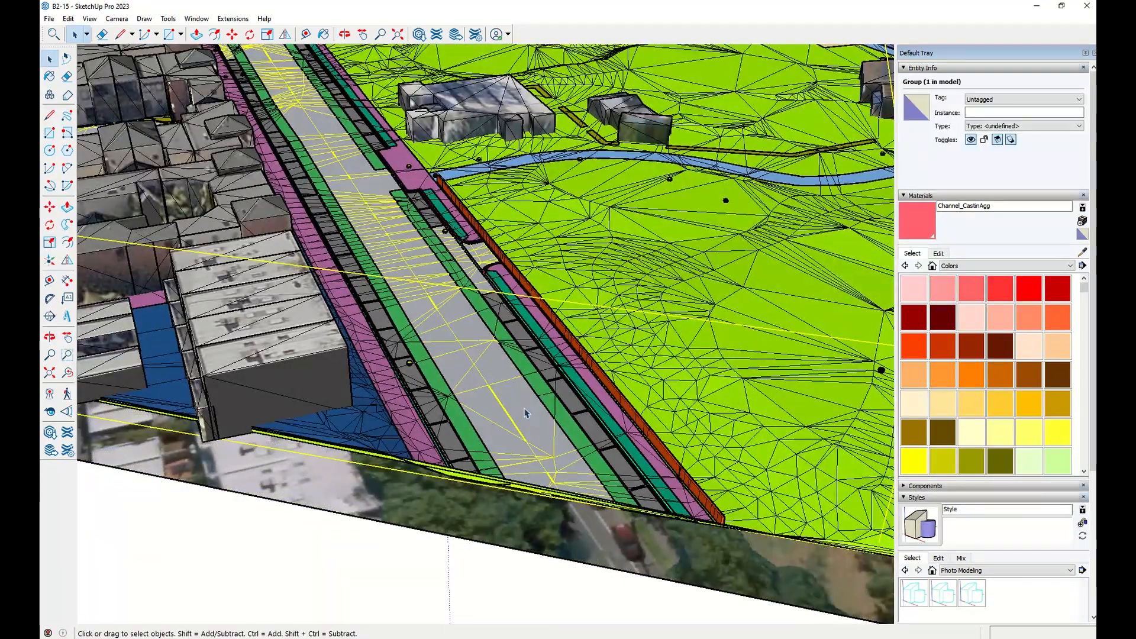
pyautogui.doubleClick(527, 413)
pyautogui.doubleClick(526, 412)
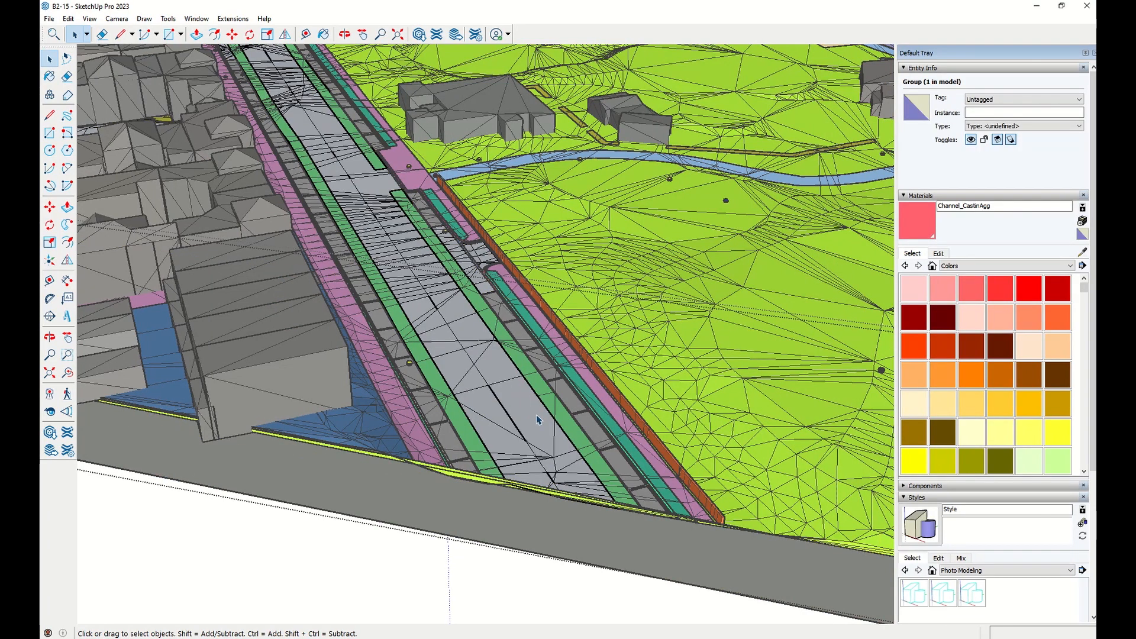
pyautogui.tripleClick(539, 419)
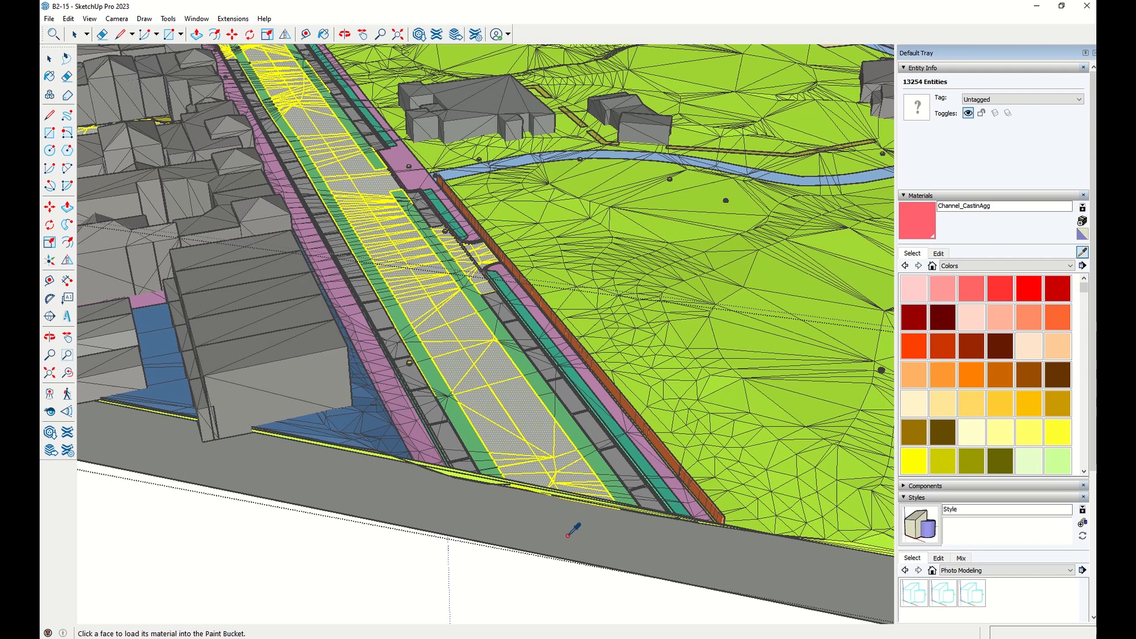
pyautogui.click(543, 450)
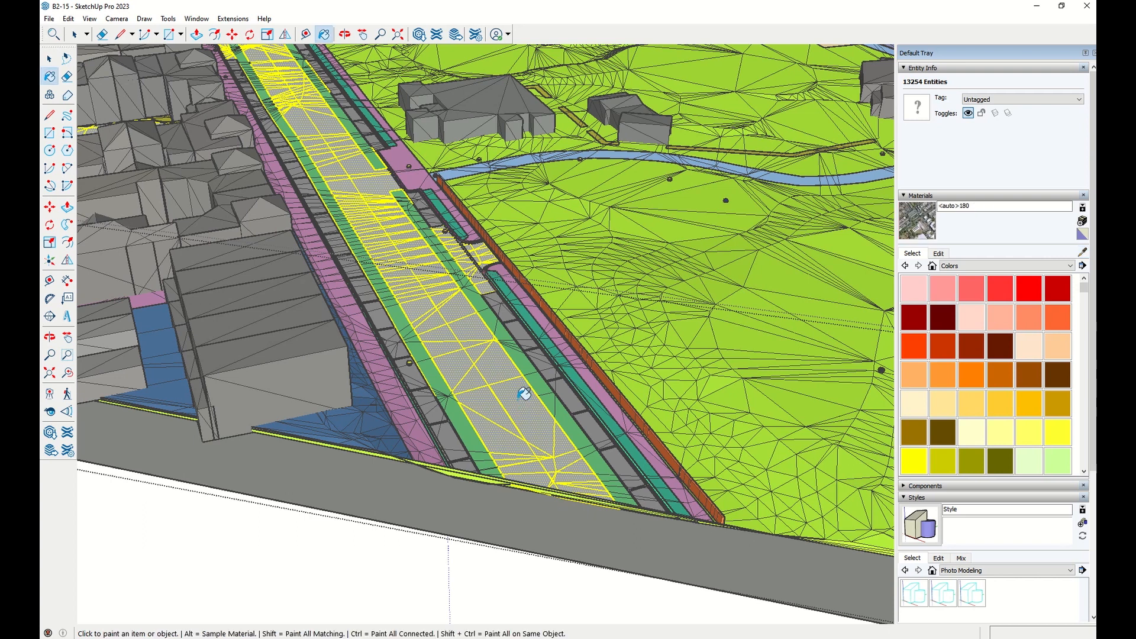
pyautogui.click(523, 394)
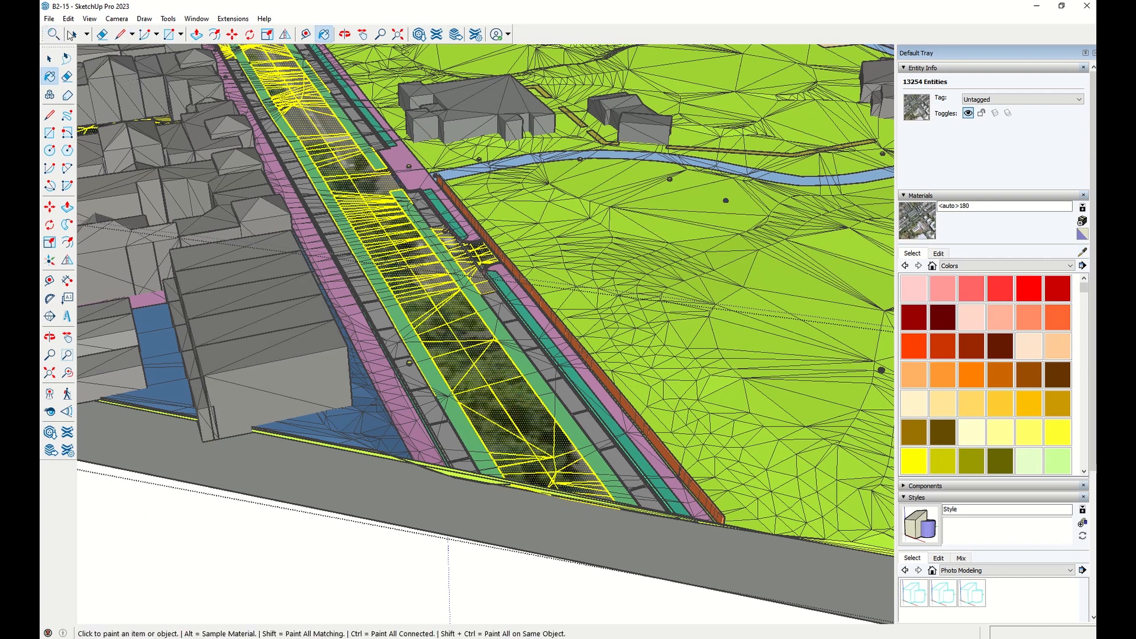
# Inspect the photo-textured carriageway and surrounding streets up close from several angles.
pyautogui.click(71, 35)
pyautogui.click(445, 243)
pyautogui.moveTo(445, 244)
pyautogui.mouseDown(button='middle')
pyautogui.moveTo(482, 305)
pyautogui.moveTo(508, 395)
pyautogui.moveTo(621, 583)
pyautogui.mouseUp(button='middle')
pyautogui.scroll(1, 471, 302)
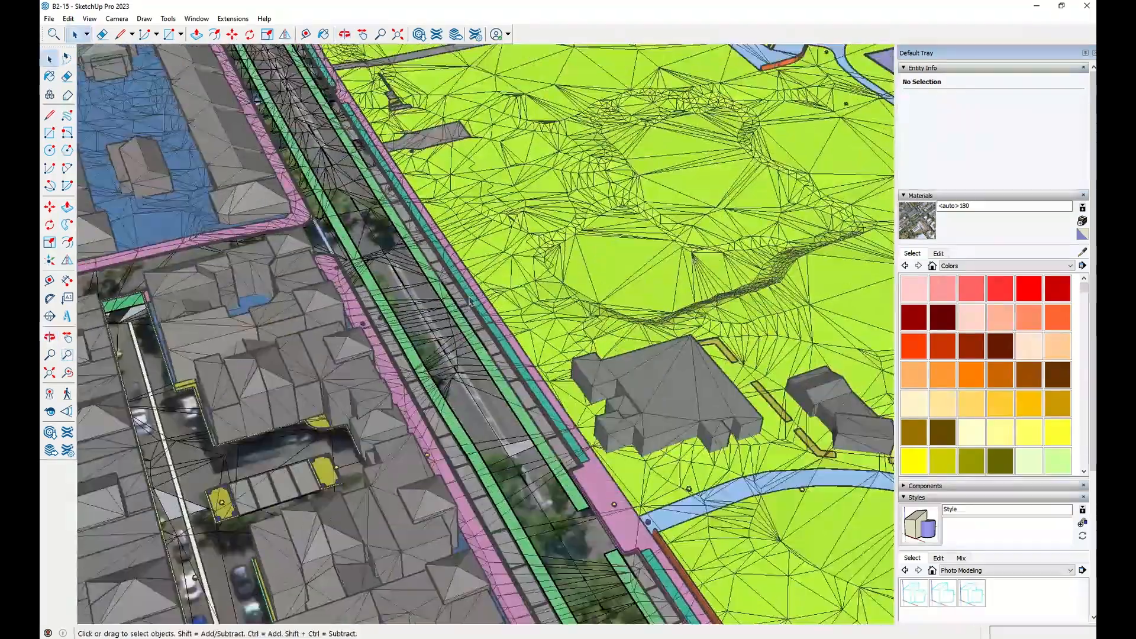
pyautogui.keyDown('shift'); pyautogui.moveTo(359, 156); pyautogui.dragTo(423, 349, button='middle'); pyautogui.keyUp('shift')
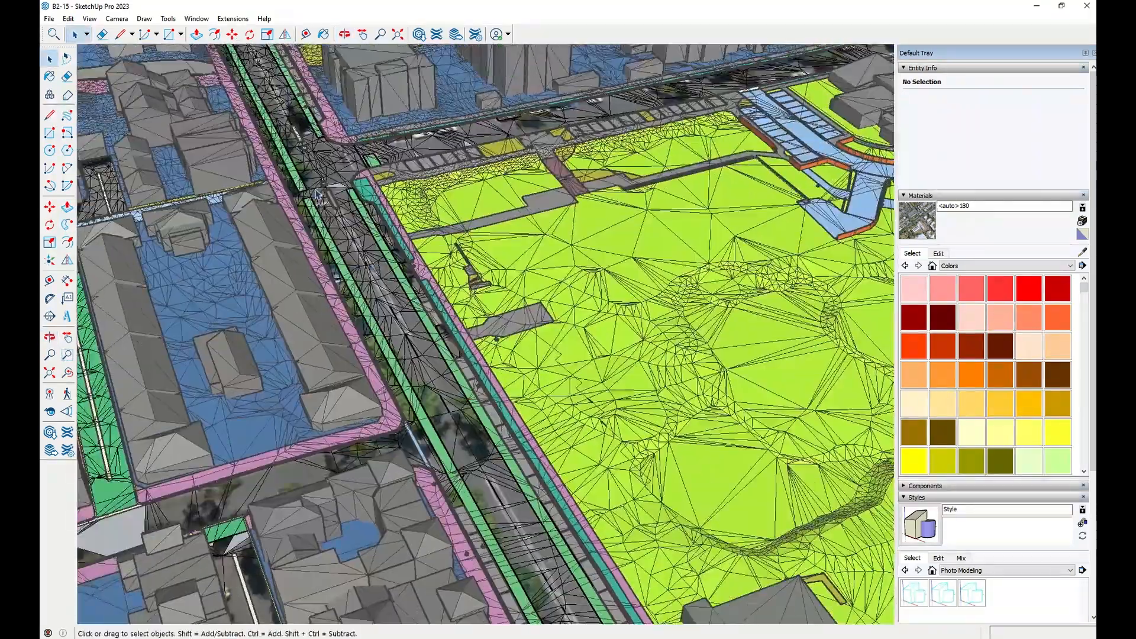
pyautogui.scroll(2, 339, 199)
pyautogui.scroll(7, 339, 199)
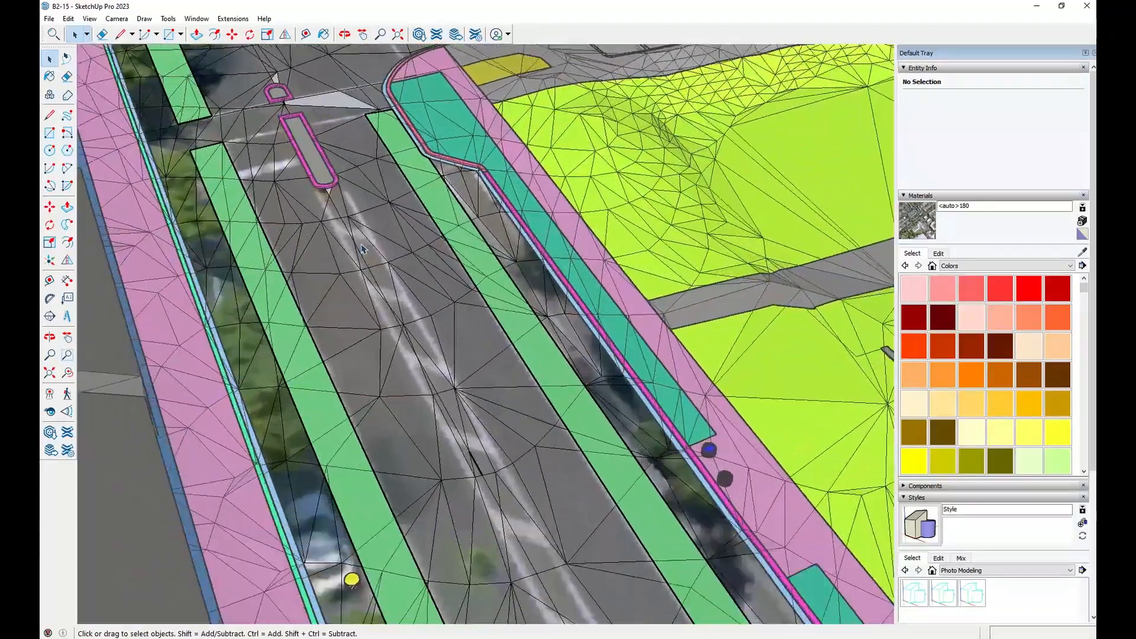
pyautogui.moveTo(362, 249); pyautogui.dragTo(418, 246, button='middle')
pyautogui.scroll(-4, 418, 247)
pyautogui.scroll(-8, 418, 248)
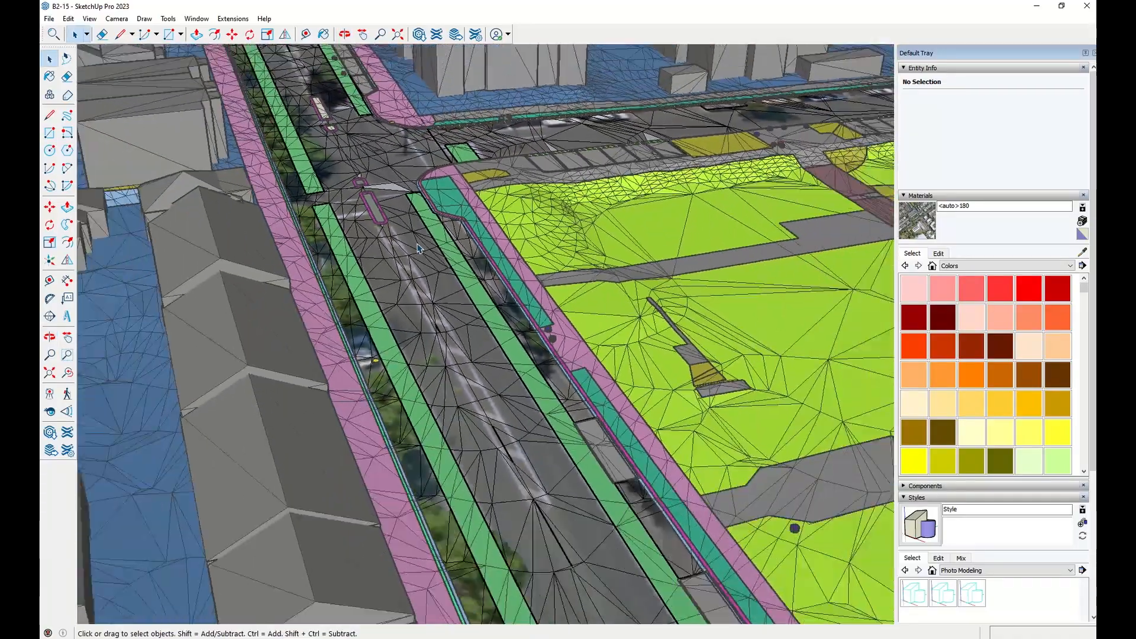
pyautogui.scroll(-4, 417, 249)
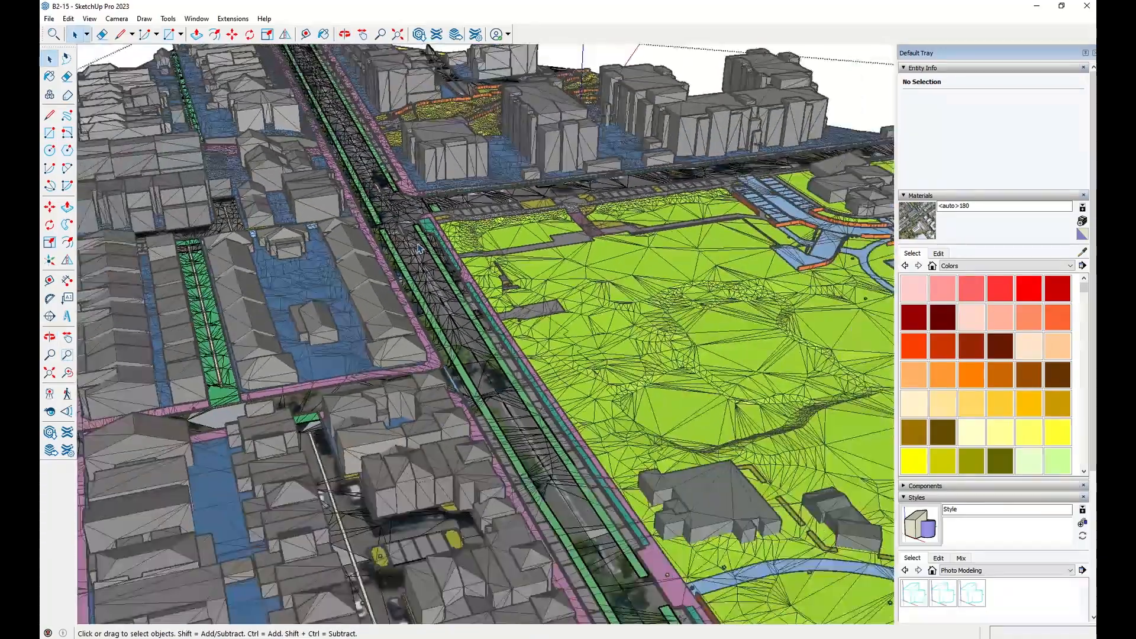
# Delete the carriageway group and the aerial photograph beneath it to expose the underlying layers.
pyautogui.moveTo(477, 360); pyautogui.dragTo(456, 360, button='middle')
pyautogui.click(462, 432)
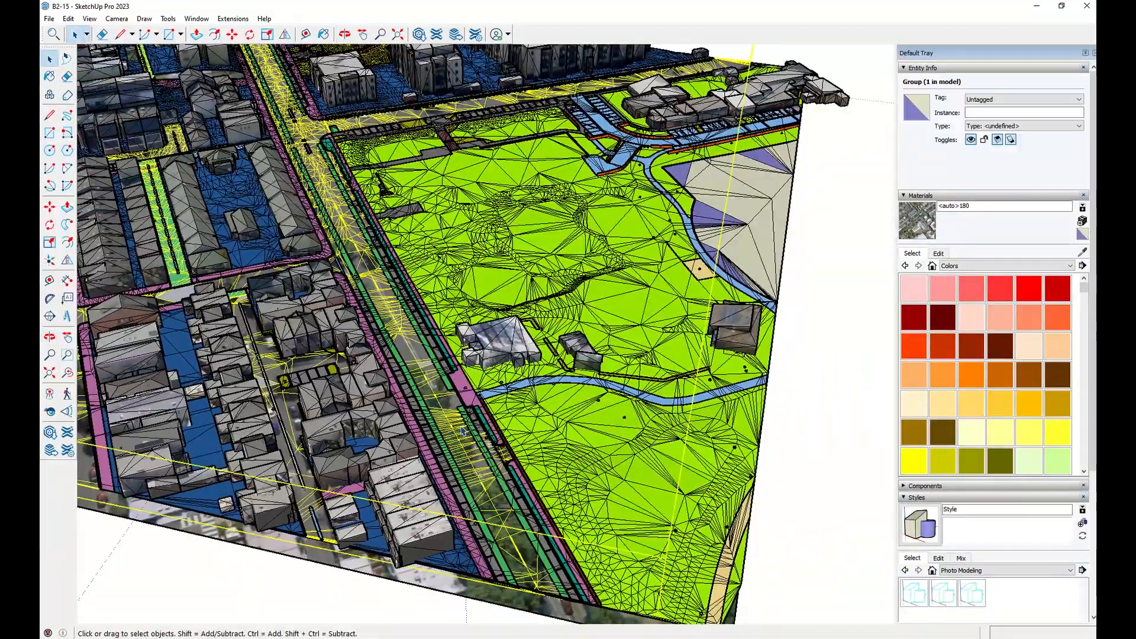
pyautogui.click(572, 432)
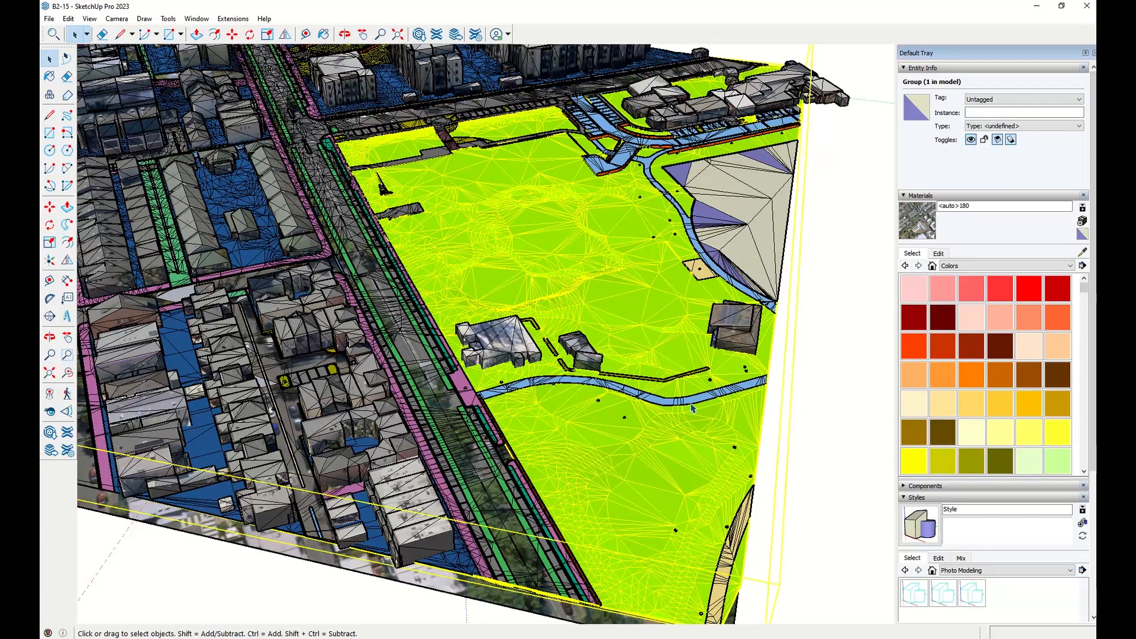
pyautogui.hotkey('ctrl', 'z')
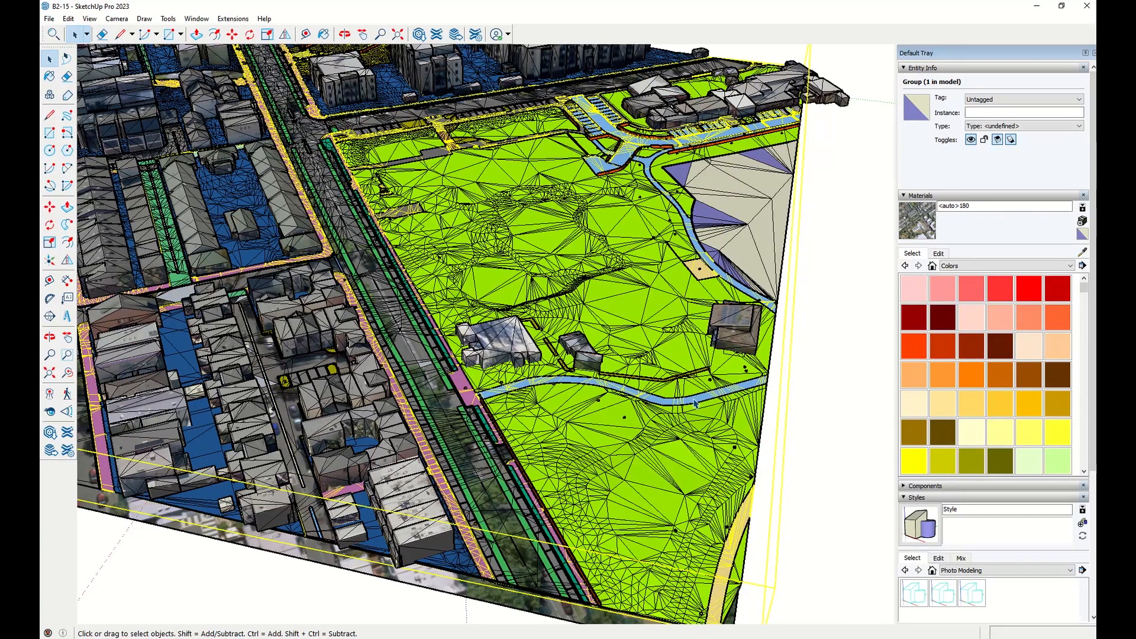
pyautogui.click(441, 396)
pyautogui.press('Delete')
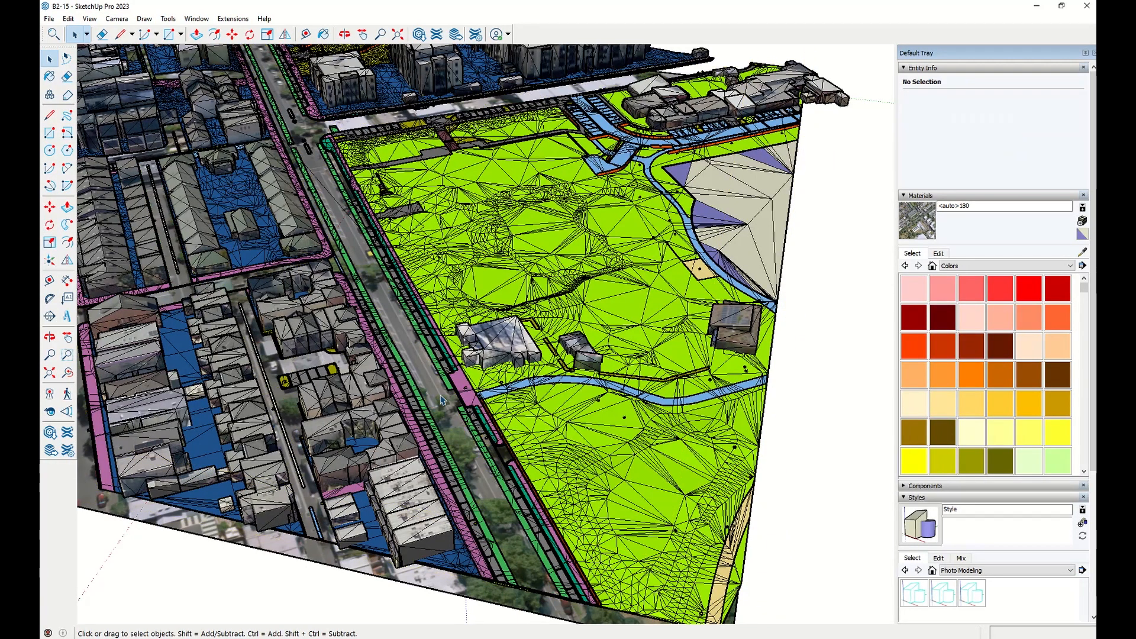
pyautogui.click(441, 399)
pyautogui.press('Delete')
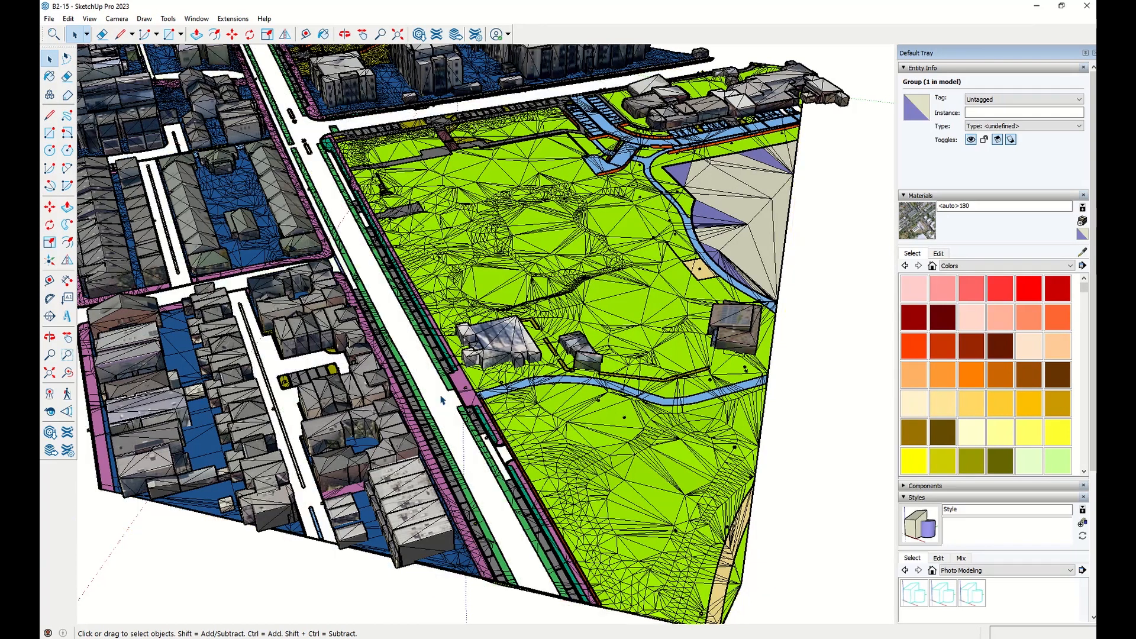
# Delete the buildings group, then undo all three deletions.
pyautogui.click(360, 432)
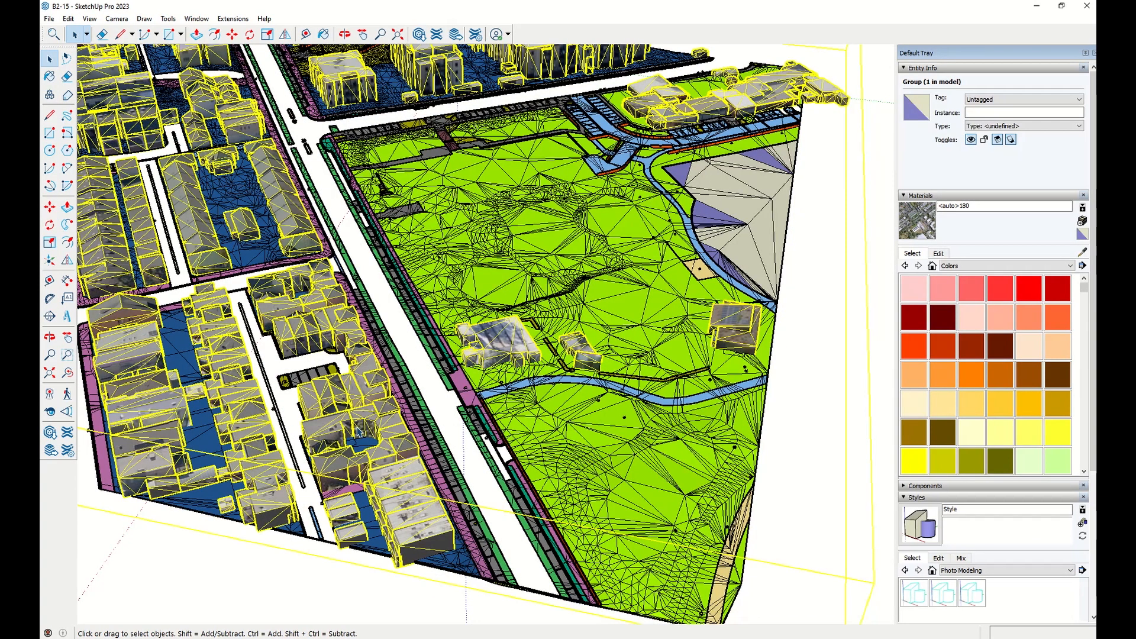
pyautogui.press('Delete')
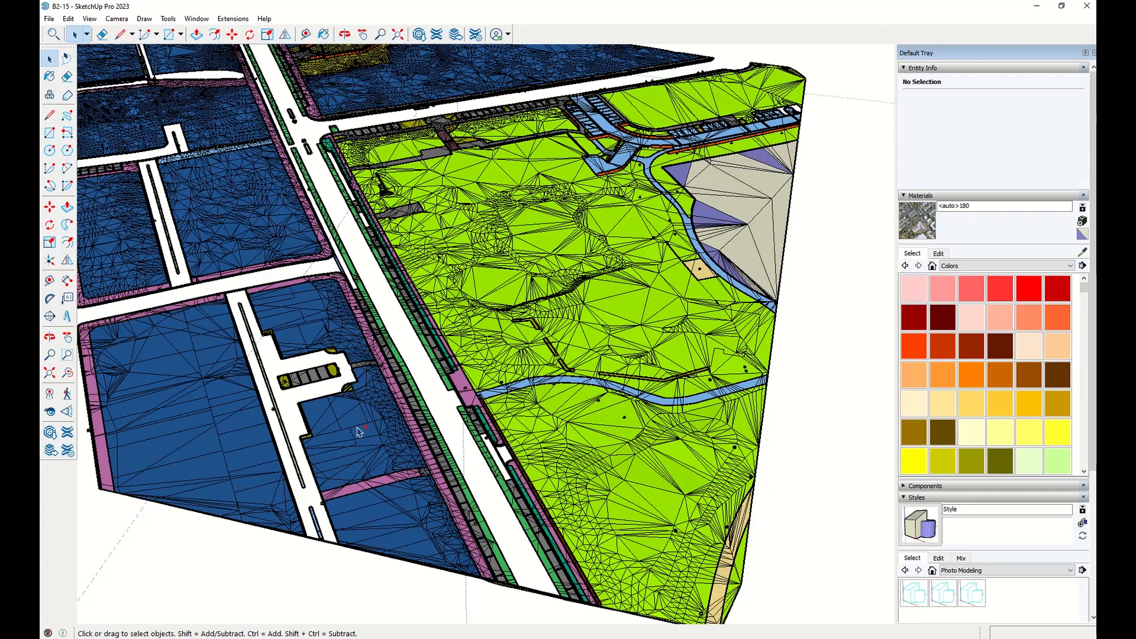
pyautogui.hotkey('ctrl', 'z')
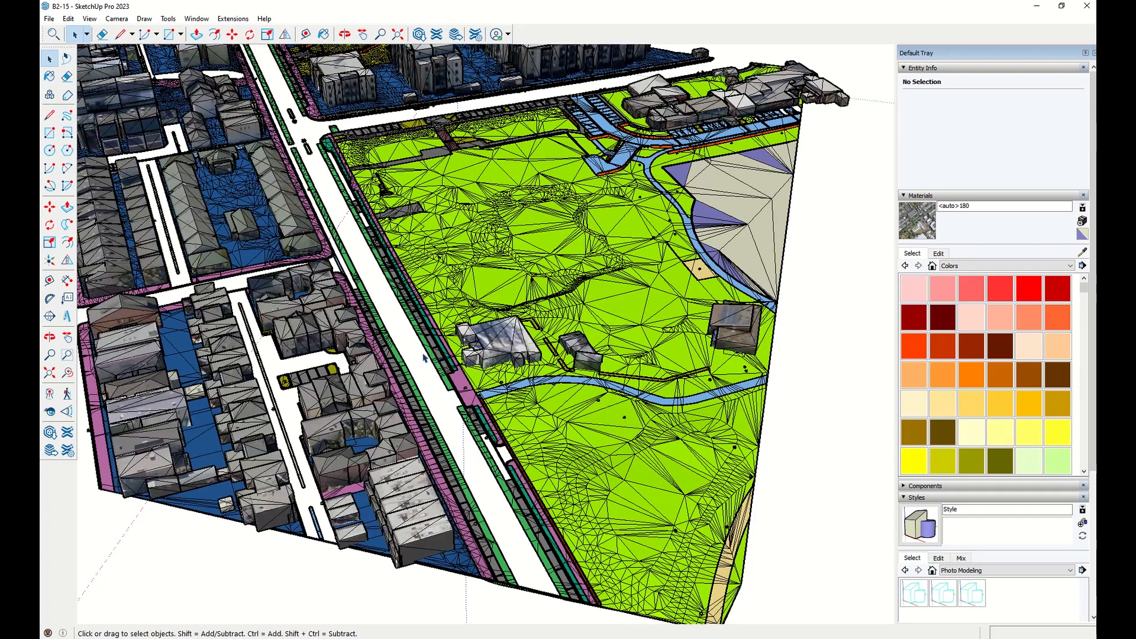
pyautogui.hotkey('ctrl', 'z')
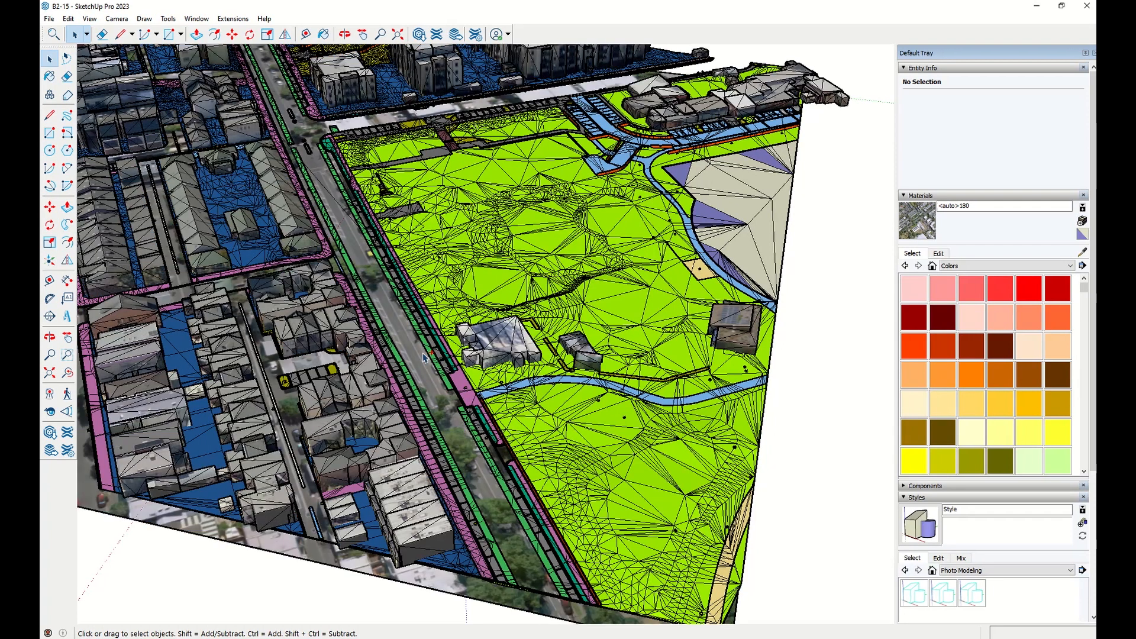
pyautogui.hotkey('ctrl', 'z')
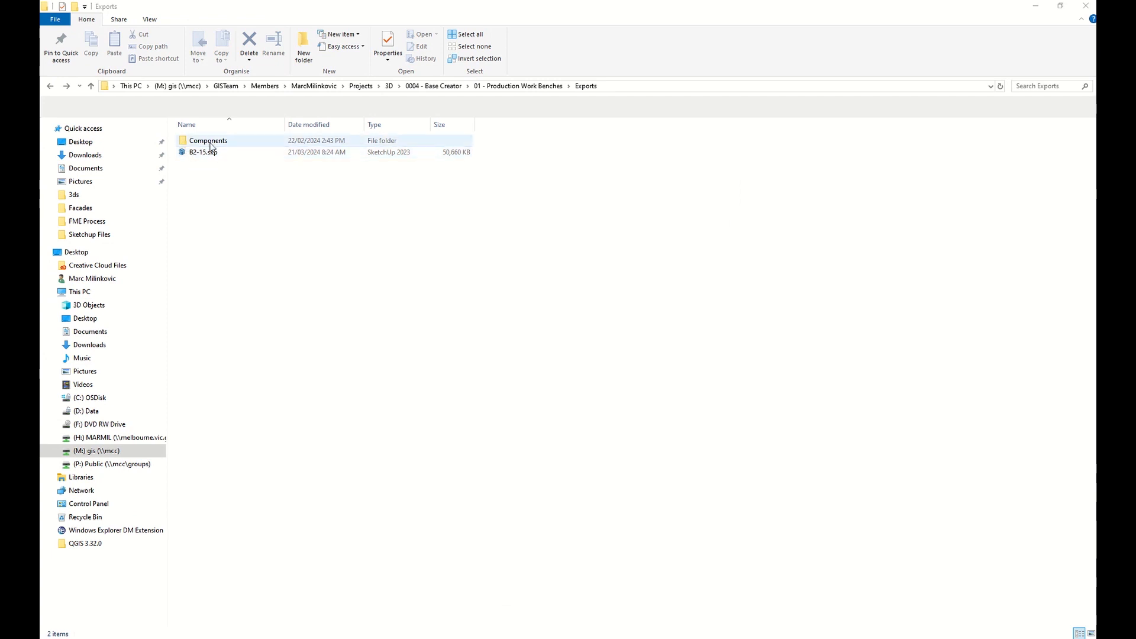
# Switch to File Explorer, browse the Exports Components folders and open Carriageway.skp.
pyautogui.doubleClick(211, 142)
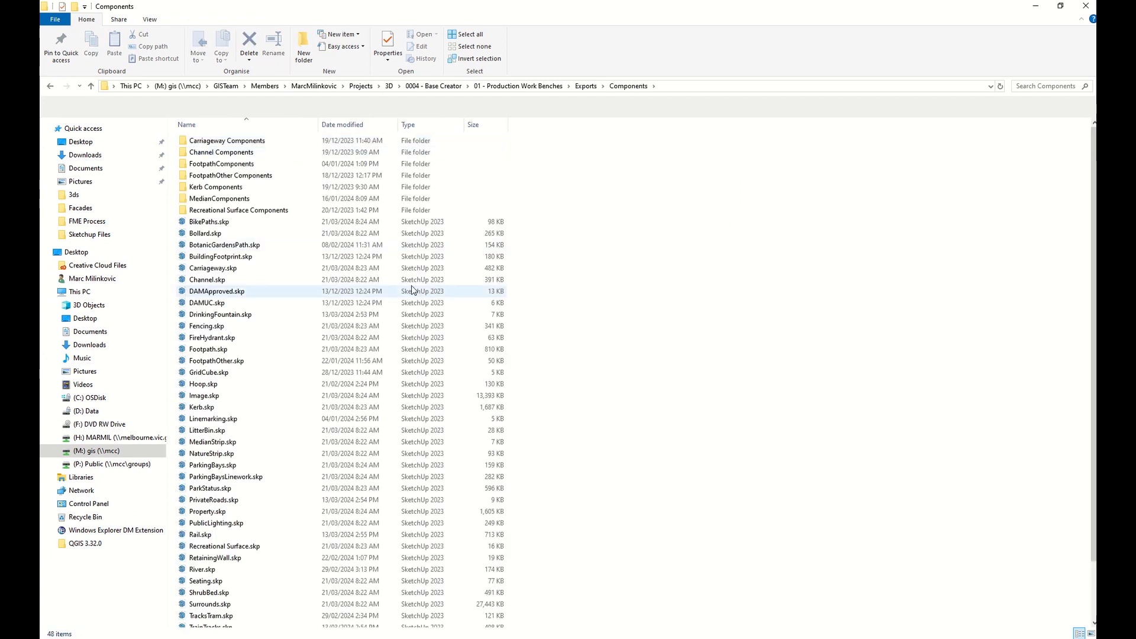
pyautogui.scroll(-2, 411, 279)
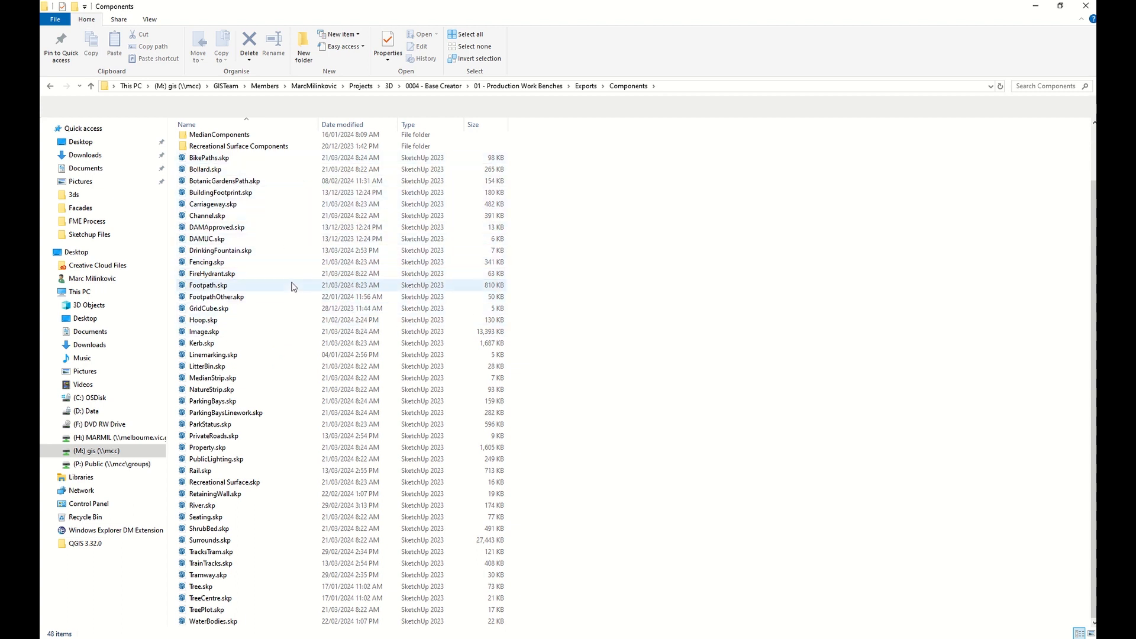
pyautogui.scroll(2, 292, 287)
pyautogui.doubleClick(248, 140)
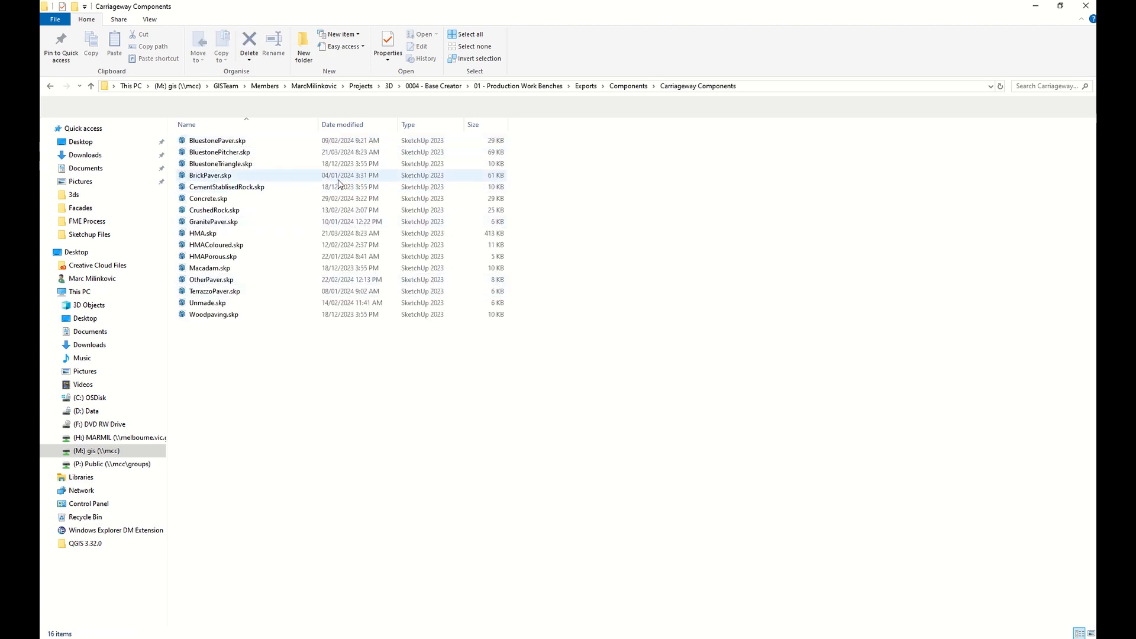
pyautogui.click(50, 86)
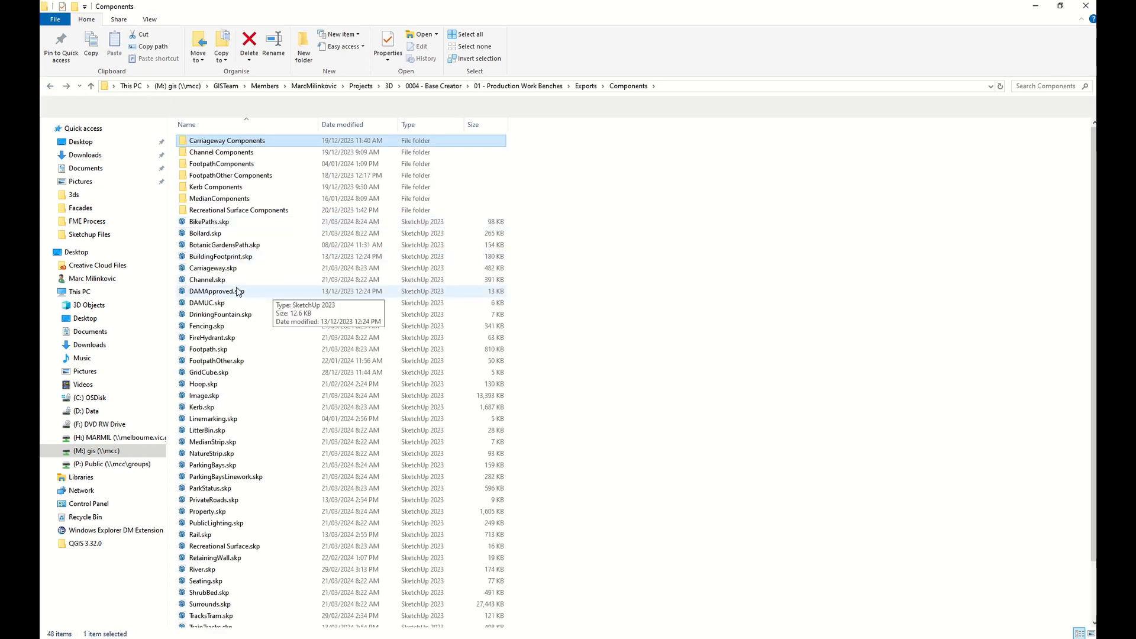
pyautogui.click(237, 268)
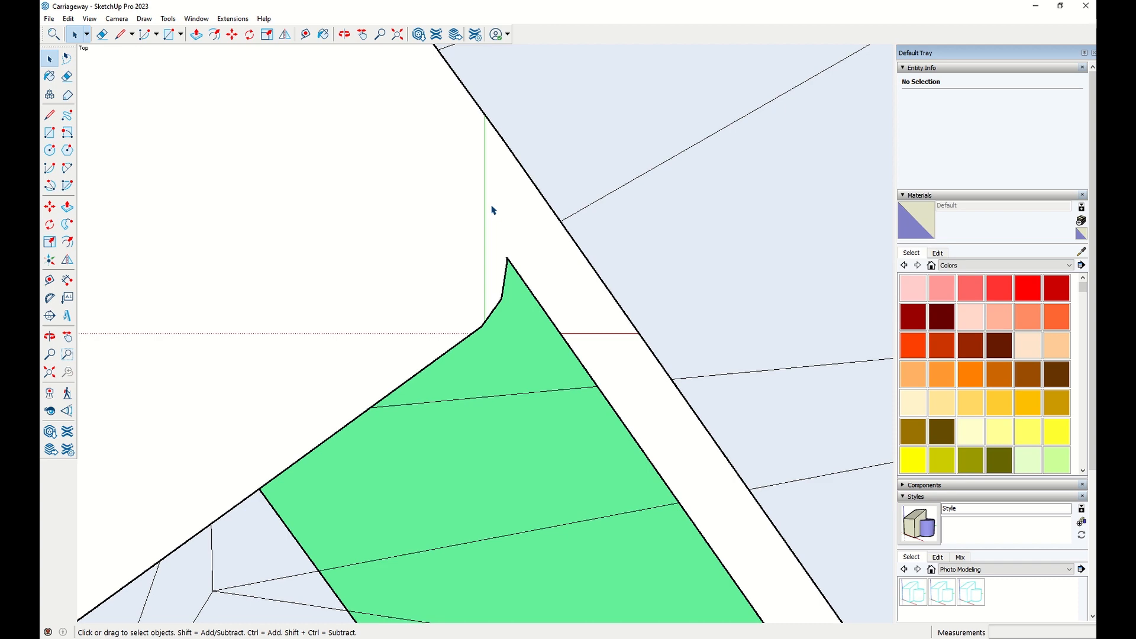
# Examine the carriageway component model from several angles.
pyautogui.moveTo(492, 211); pyautogui.dragTo(644, 211, button='middle')
pyautogui.scroll(-10, 651, 213)
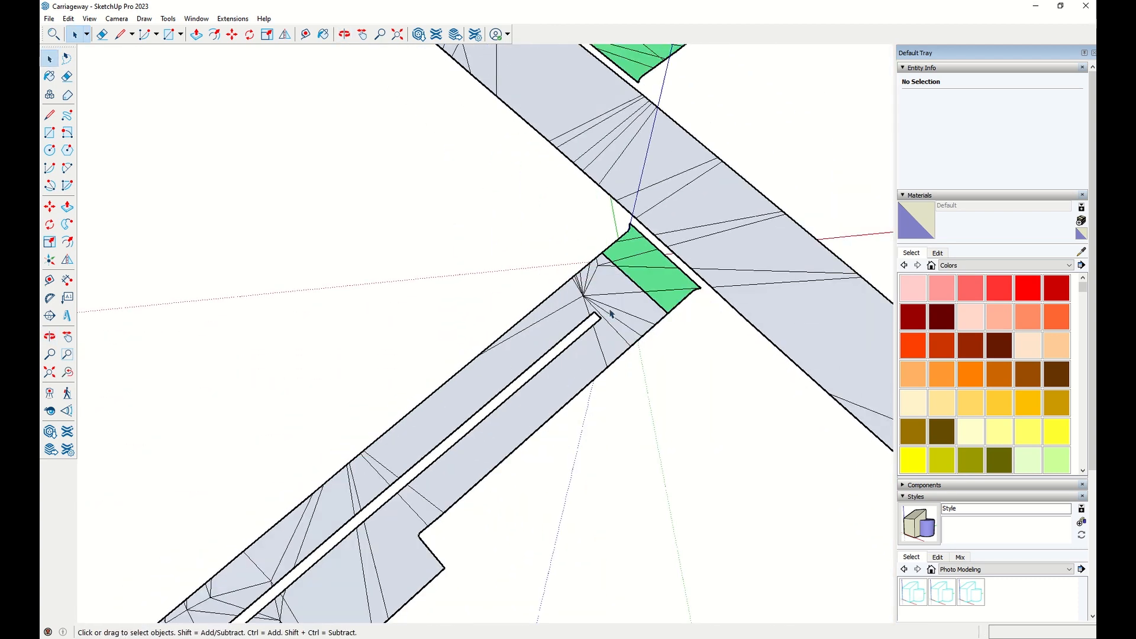
pyautogui.scroll(-3, 659, 219)
pyautogui.moveTo(659, 219); pyautogui.dragTo(720, 338, button='middle')
pyautogui.click(545, 355)
pyautogui.scroll(10, 545, 355)
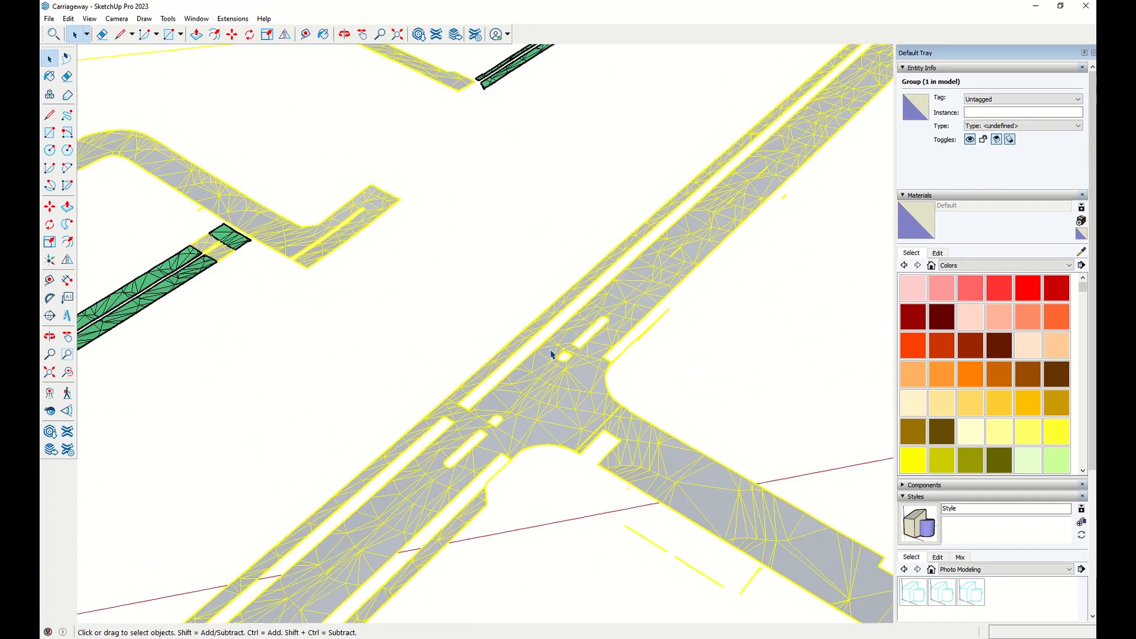
pyautogui.moveTo(765, 385); pyautogui.dragTo(163, 133, button='middle')
pyautogui.moveTo(420, 441); pyautogui.dragTo(1005, 431, button='middle')
pyautogui.moveTo(208, 432); pyautogui.dragTo(515, 456, button='middle')
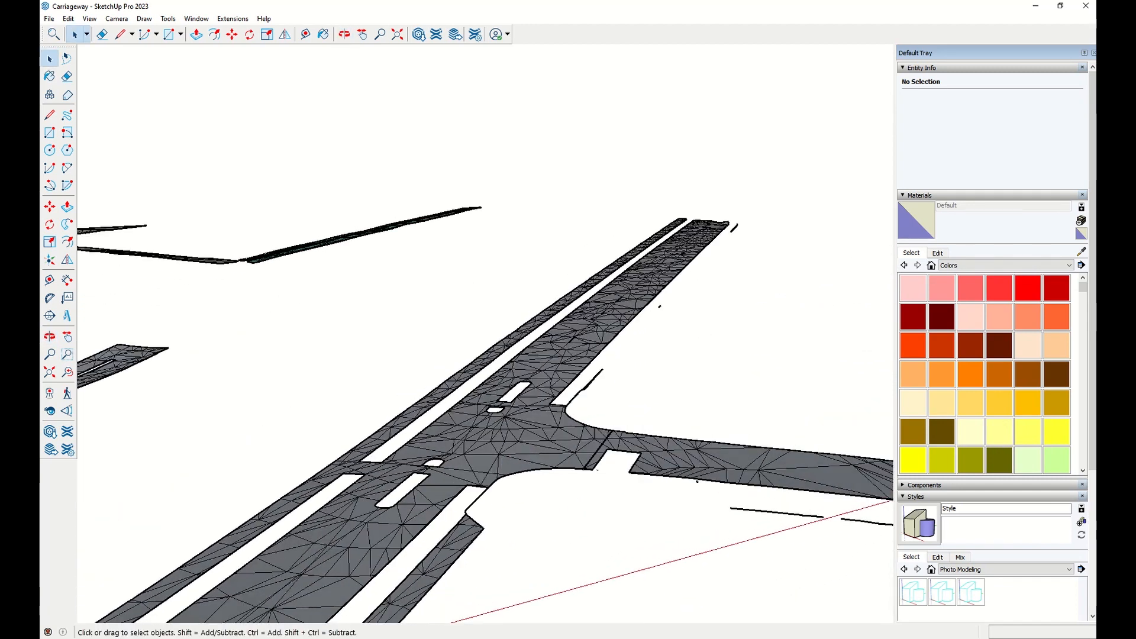
# Return to the Components folder and open Footpath.skp.
pyautogui.moveTo(265, 616)
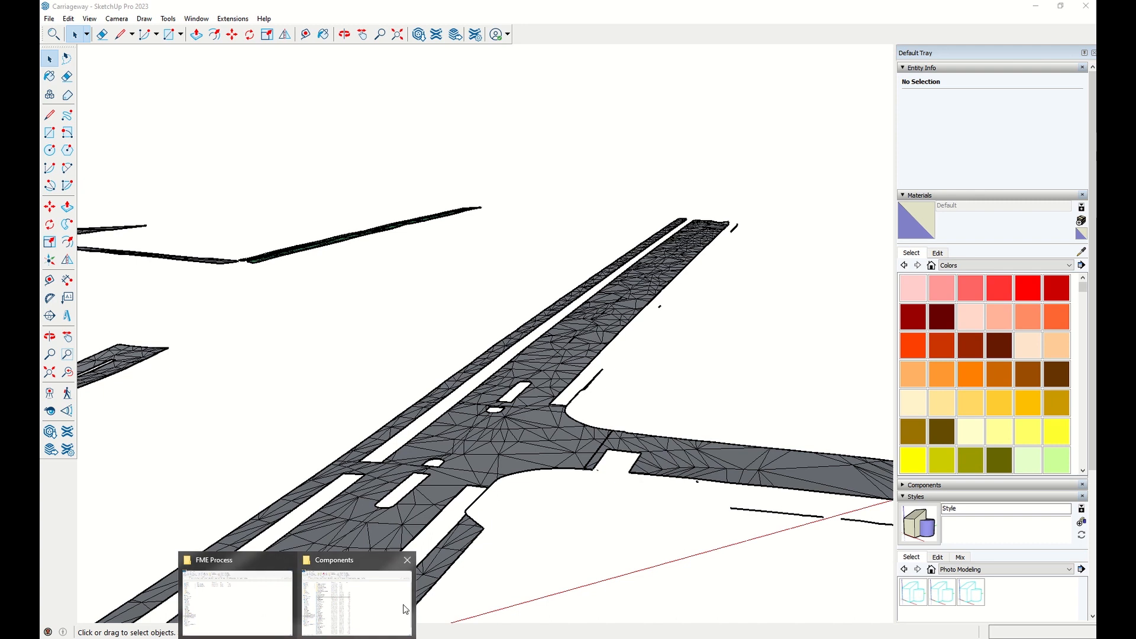
pyautogui.click(380, 609)
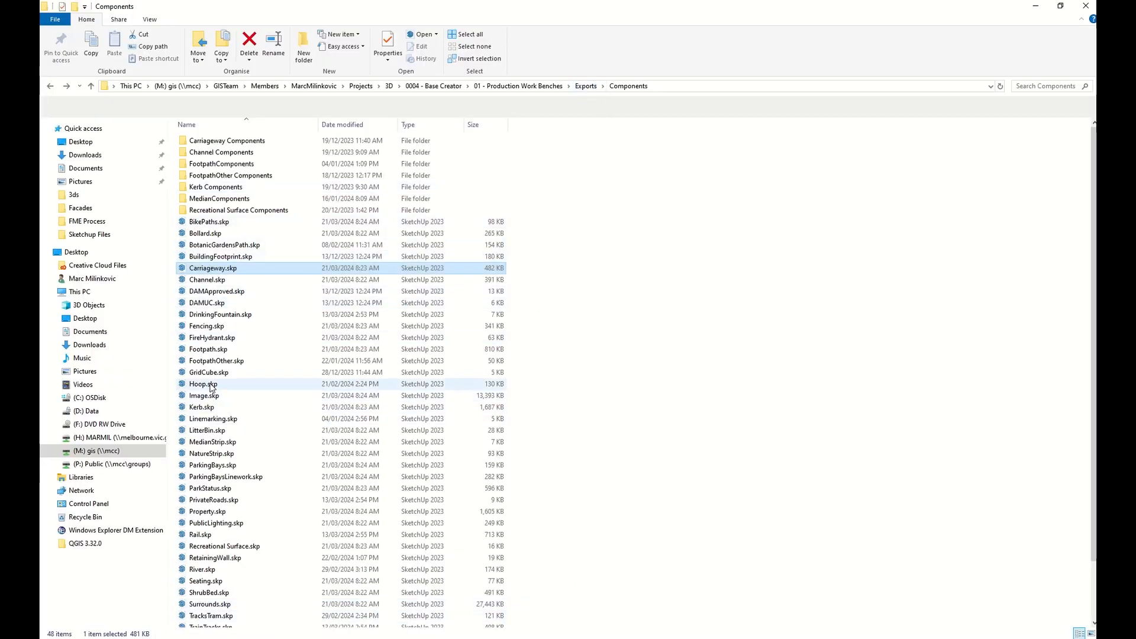
pyautogui.click(215, 352)
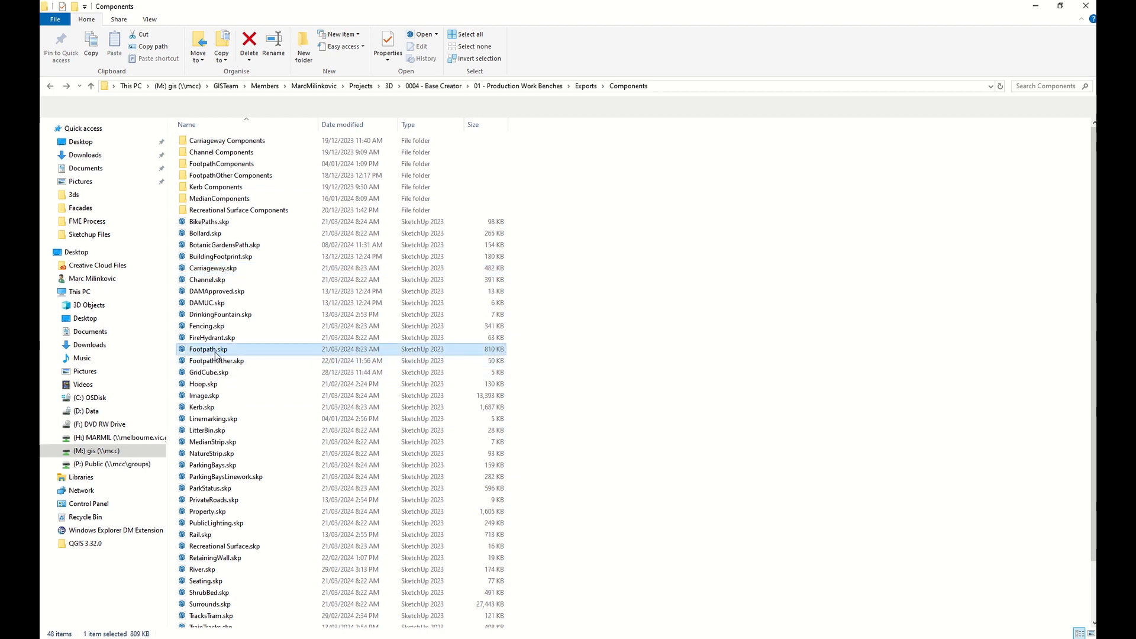
pyautogui.doubleClick(216, 350)
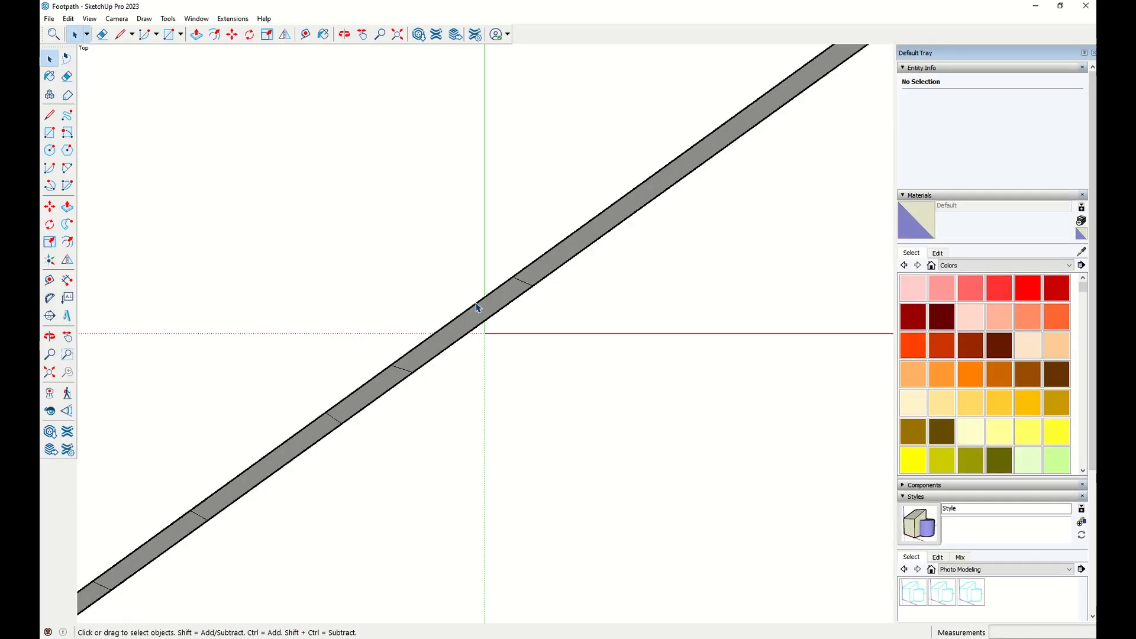
# Examine the footpath component model from several angles.
pyautogui.middleClick(484, 283)
pyautogui.scroll(-6, 486, 283)
pyautogui.scroll(-8, 499, 289)
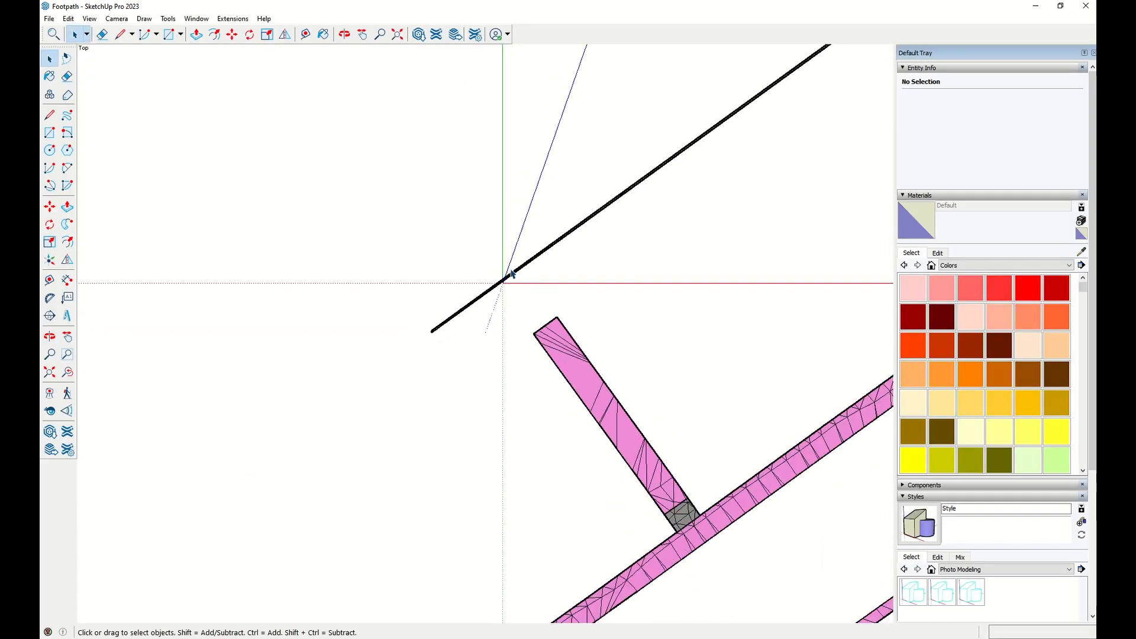
pyautogui.moveTo(650, 464); pyautogui.dragTo(545, 367, button='middle')
pyautogui.scroll(3, 513, 373)
pyautogui.scroll(6, 512, 372)
pyautogui.scroll(-5, 611, 371)
pyautogui.scroll(-5, 545, 367)
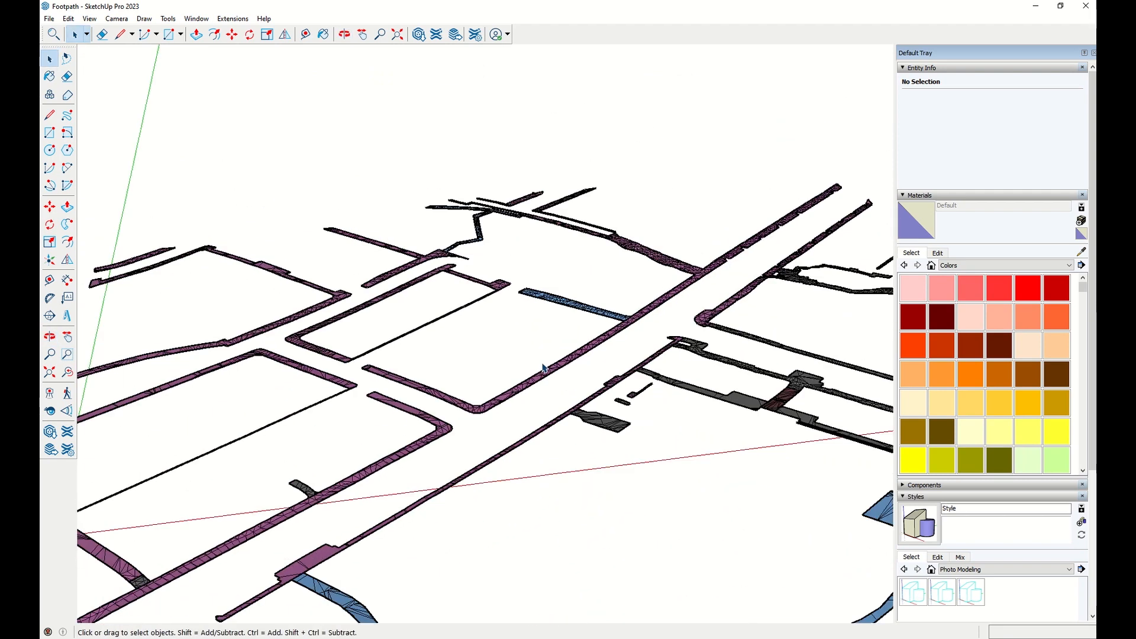
# Return to the Components folder, open Property.skp and look over the property model.
pyautogui.moveTo(297, 638)
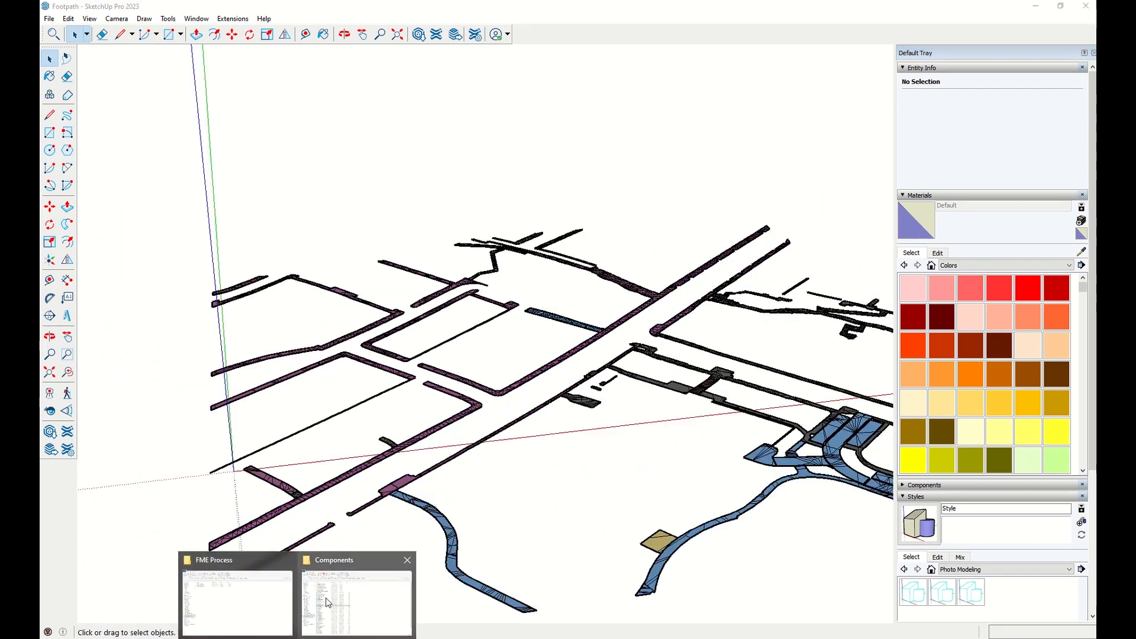
pyautogui.click(356, 595)
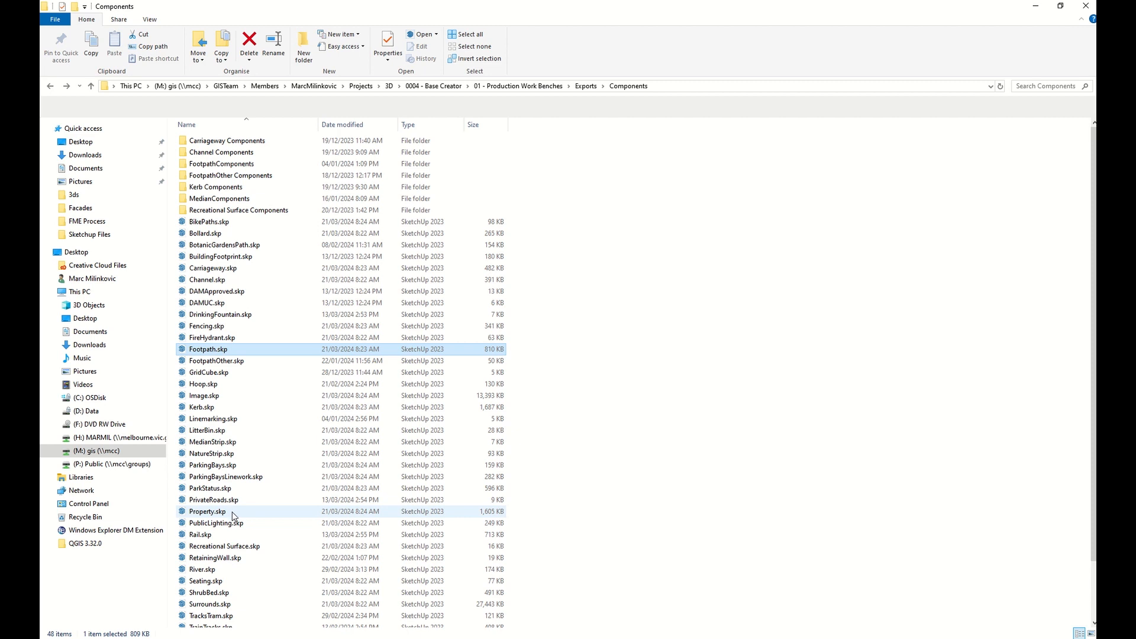
pyautogui.doubleClick(234, 512)
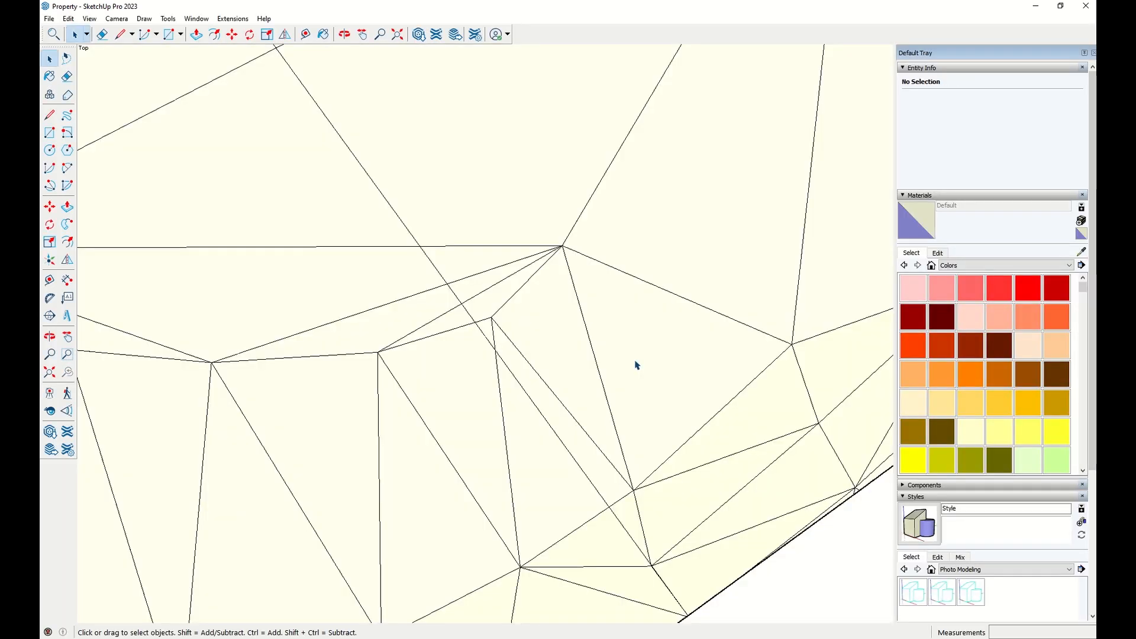
pyautogui.moveTo(634, 365); pyautogui.dragTo(554, 379, button='middle')
pyautogui.scroll(-6, 555, 379)
pyautogui.moveTo(552, 270)
pyautogui.mouseDown(button='middle')
pyautogui.moveTo(367, 344)
pyautogui.moveTo(482, 242)
pyautogui.mouseUp(button='middle')
pyautogui.scroll(-5, 367, 343)
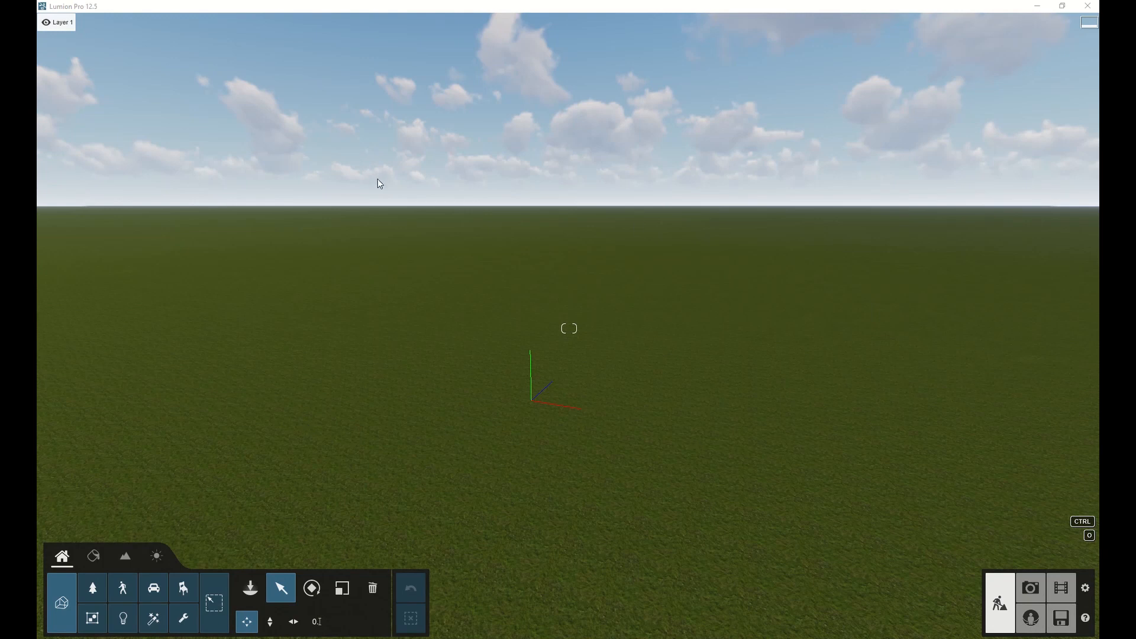
# Rename the first layer to Base and the second layer to Trees.
pyautogui.click(59, 23)
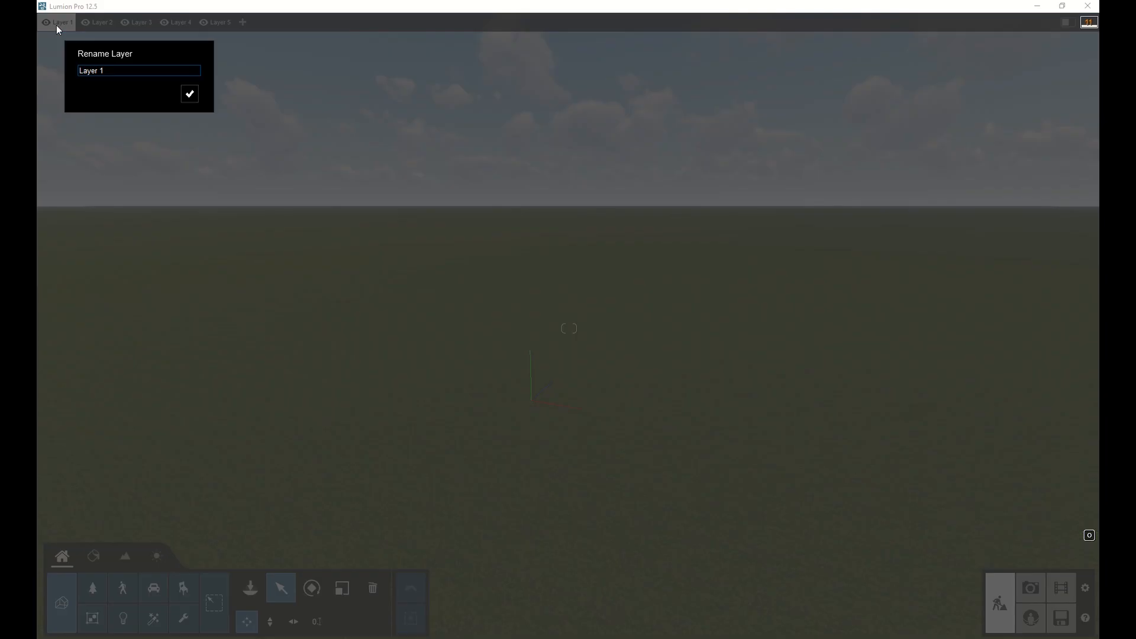
pyautogui.click(189, 93)
pyautogui.click(92, 23)
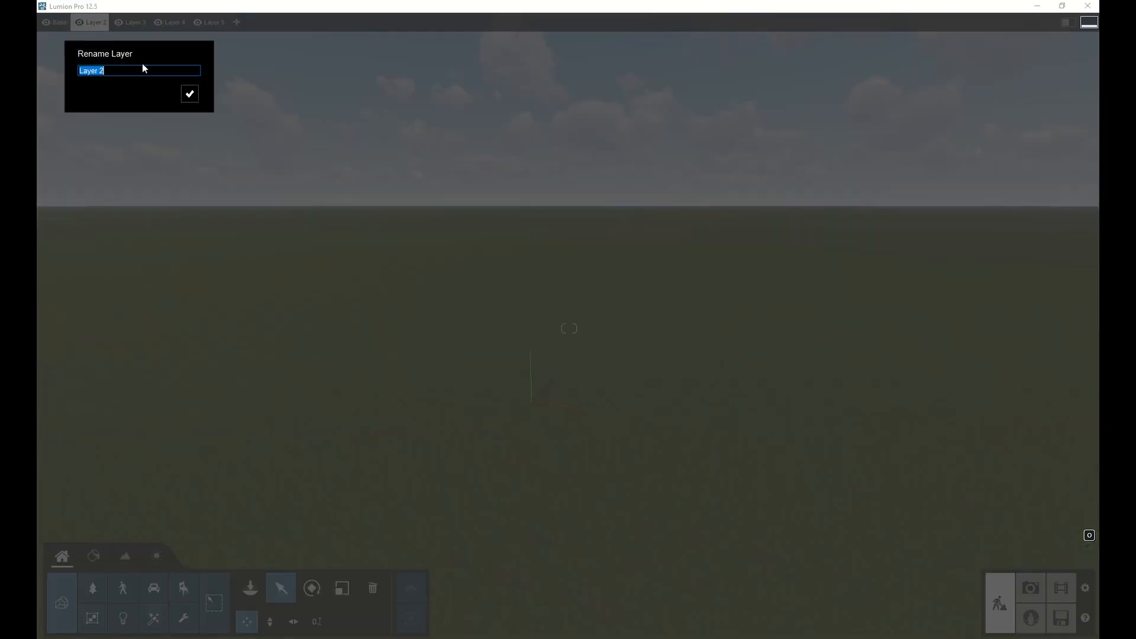
pyautogui.write('Trees')
pyautogui.click(189, 94)
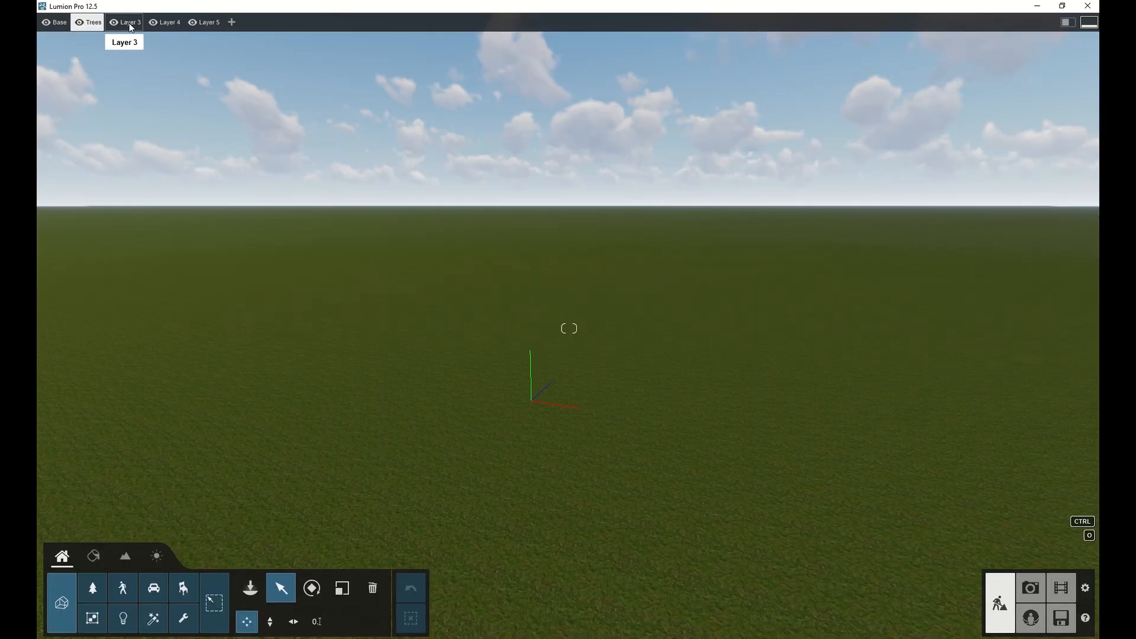
# Rename the remaining three layers to Assets, Cars and People.
pyautogui.click(137, 24)
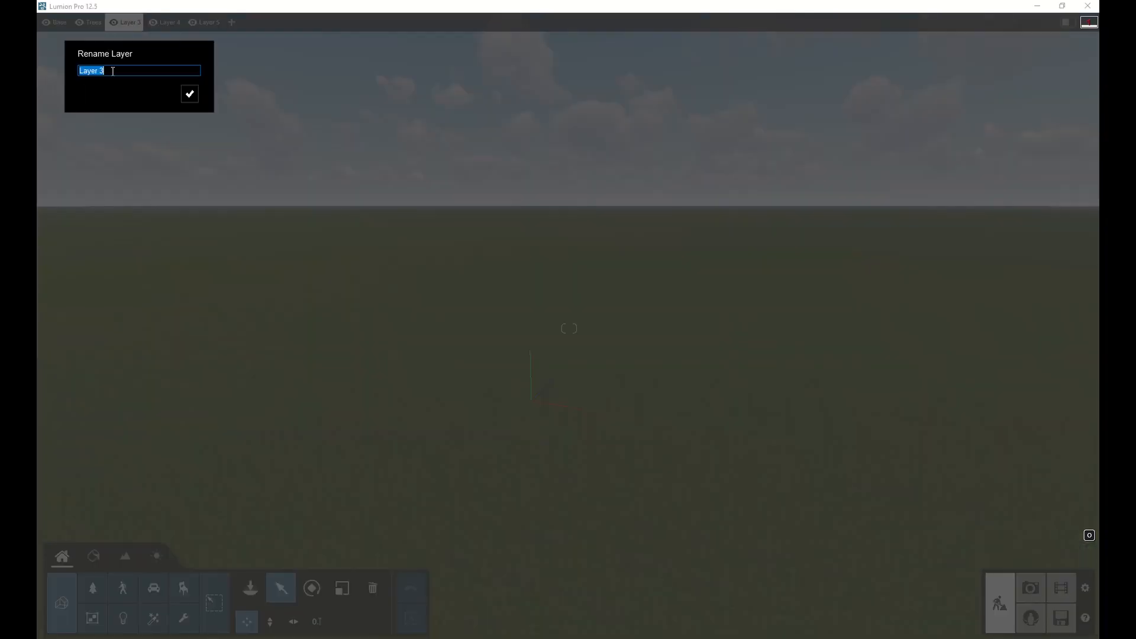
pyautogui.click(189, 94)
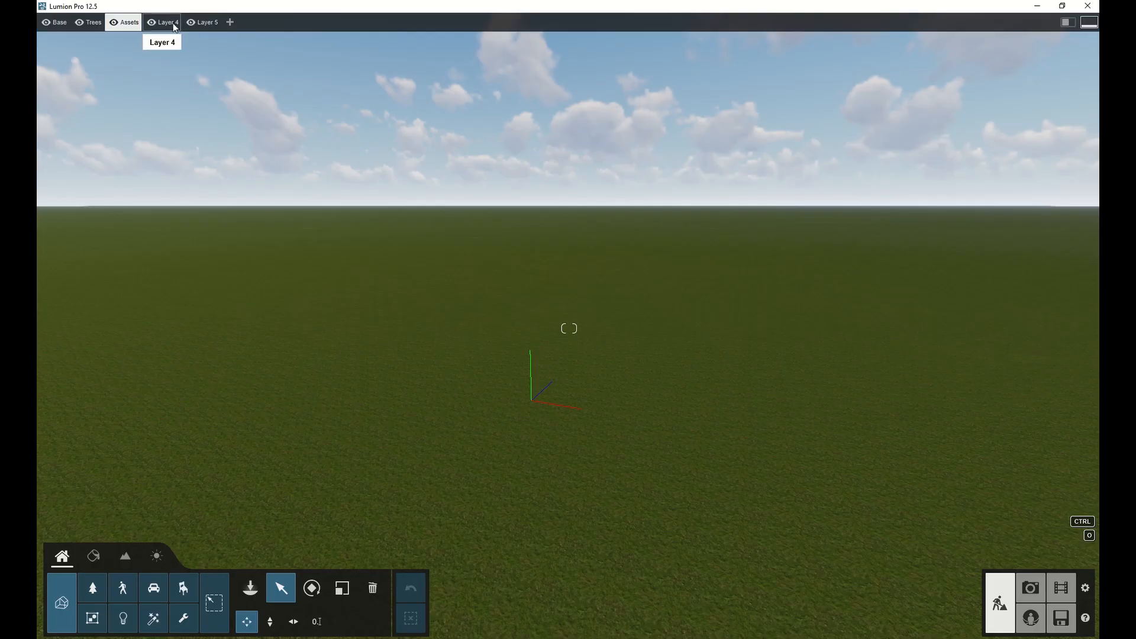
pyautogui.click(166, 24)
pyautogui.click(188, 93)
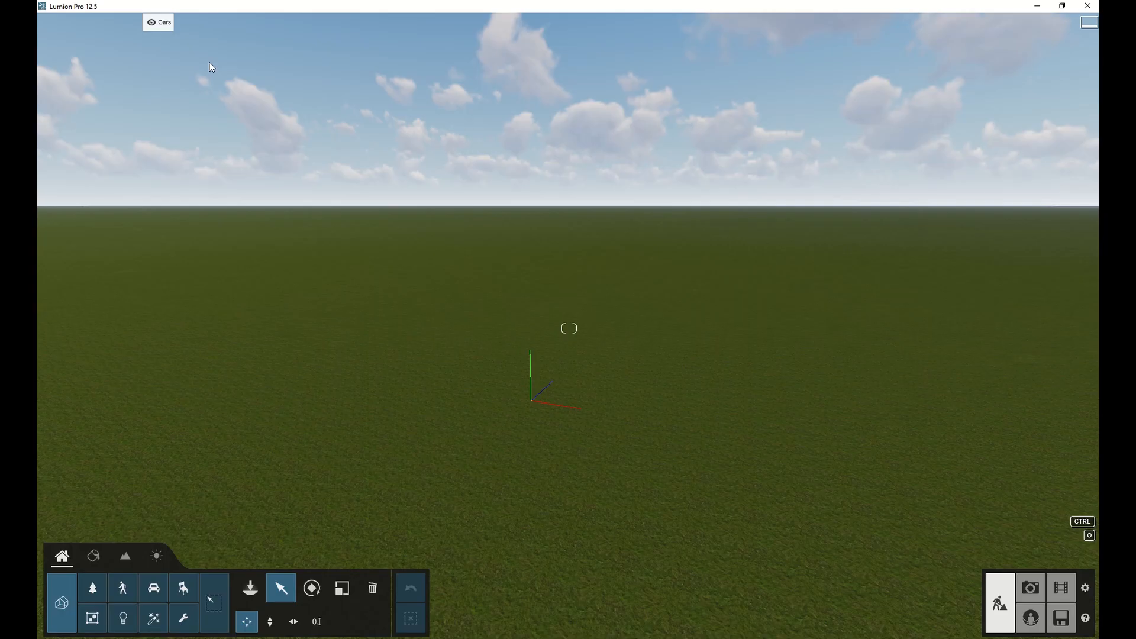
pyautogui.click(201, 23)
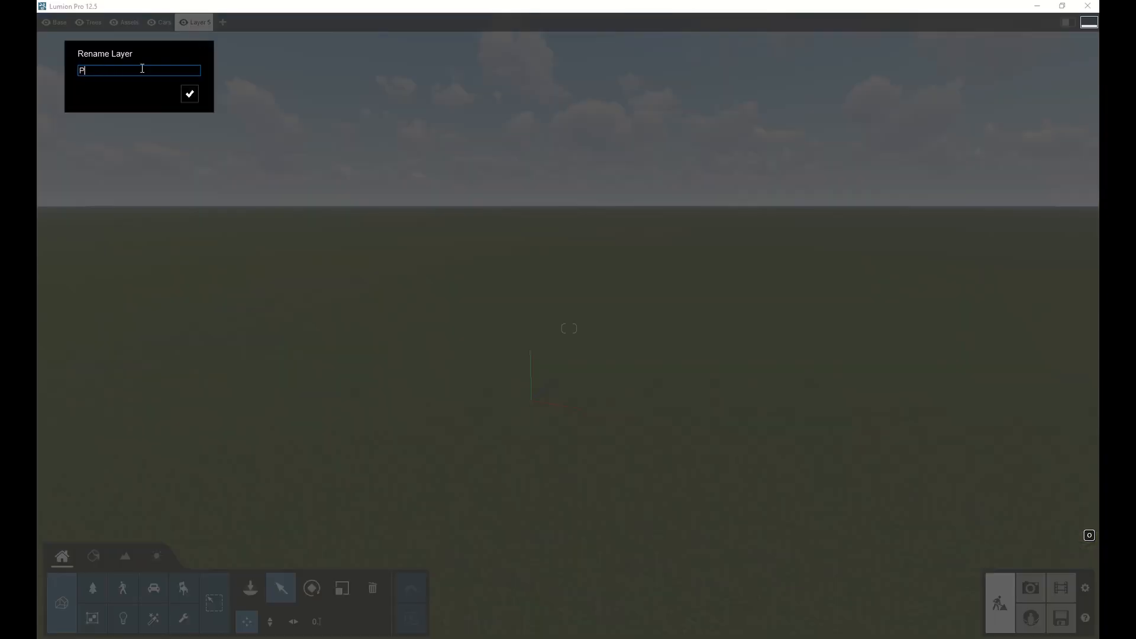
pyautogui.click(195, 97)
# Start importing a new model and open B2-15.skp from the 0004 - Base Creator Exports folder.
pyautogui.moveTo(710, 354); pyautogui.dragTo(824, 385, button='right')
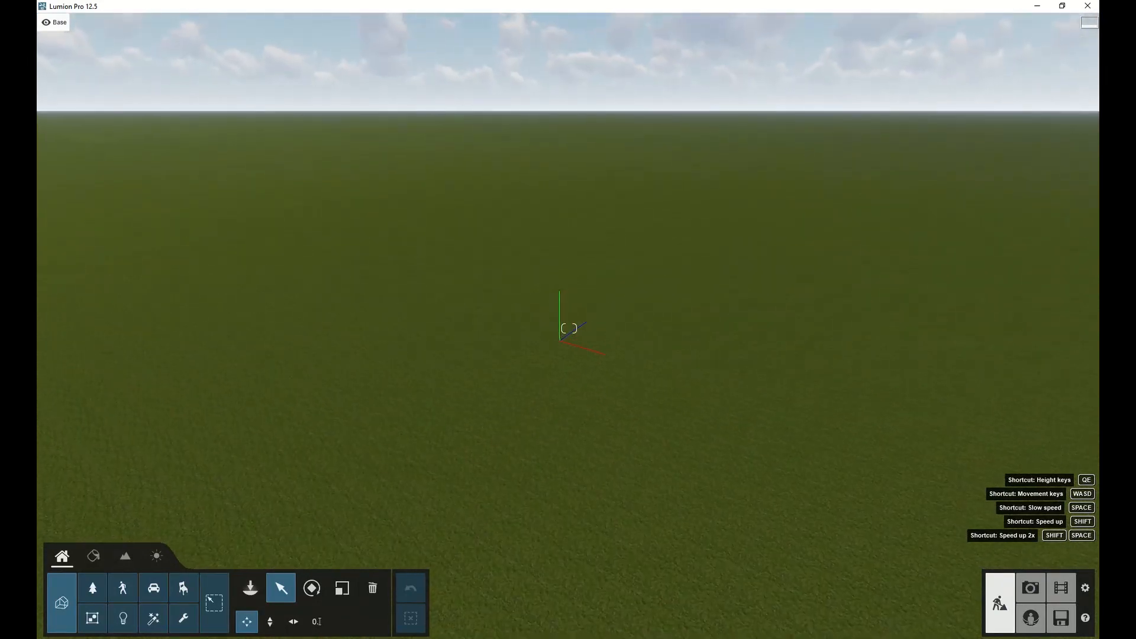
pyautogui.click(249, 589)
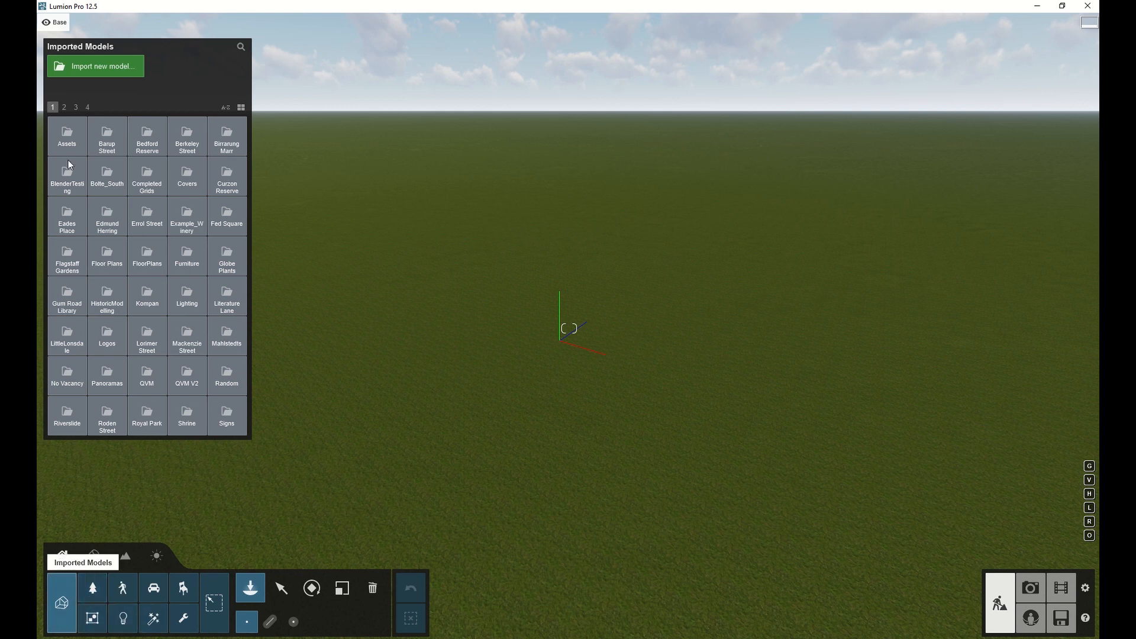
pyautogui.click(101, 72)
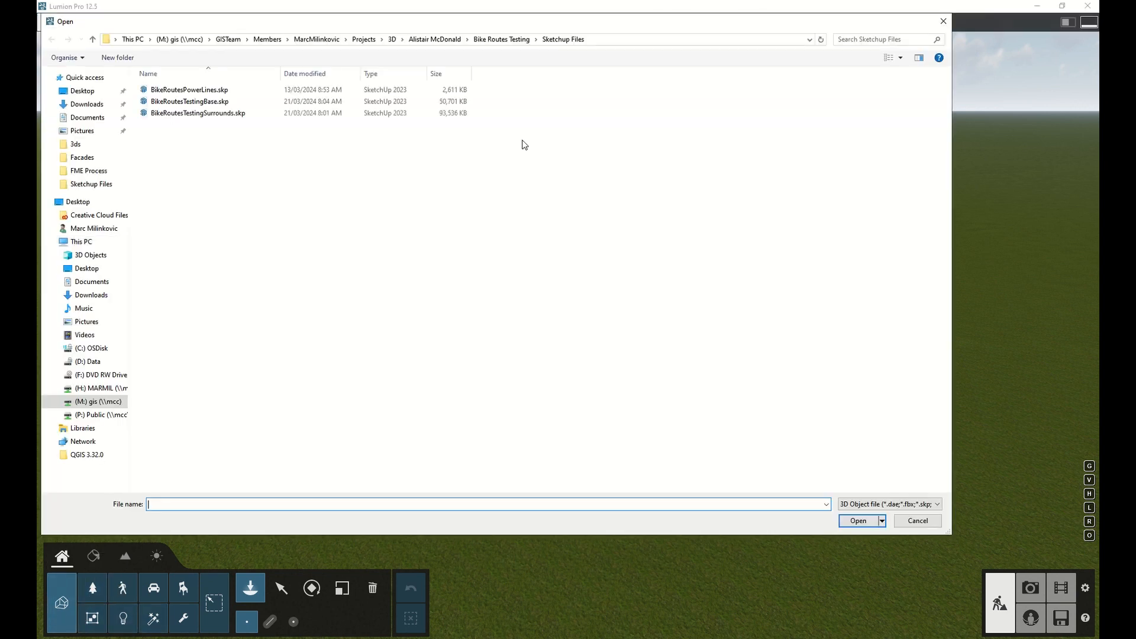
pyautogui.click(392, 39)
pyautogui.doubleClick(184, 137)
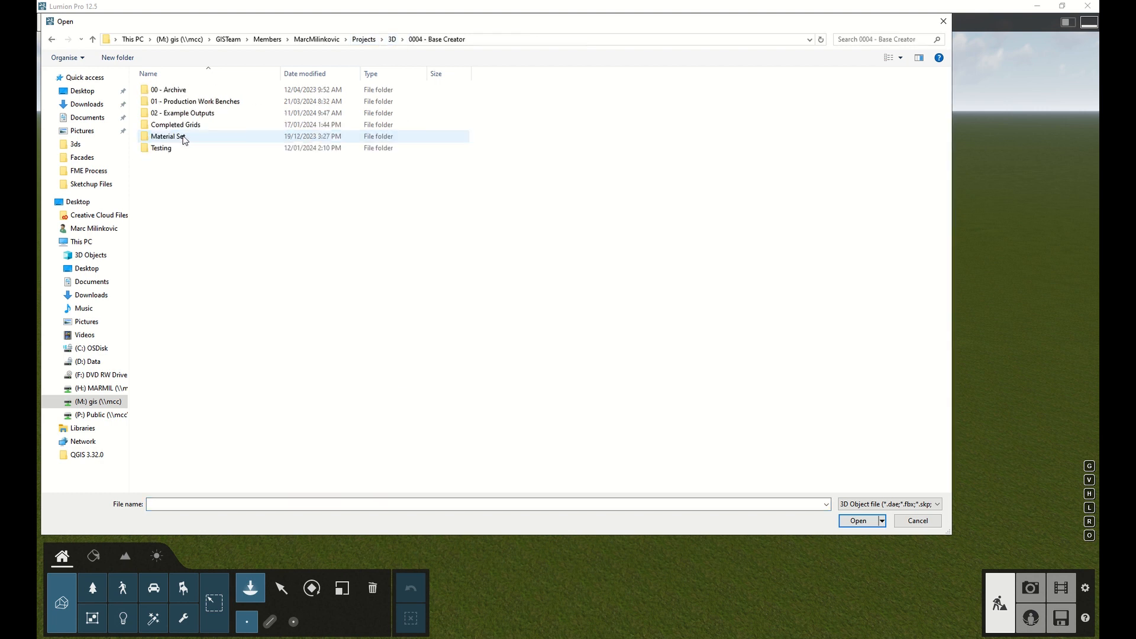
pyautogui.doubleClick(200, 103)
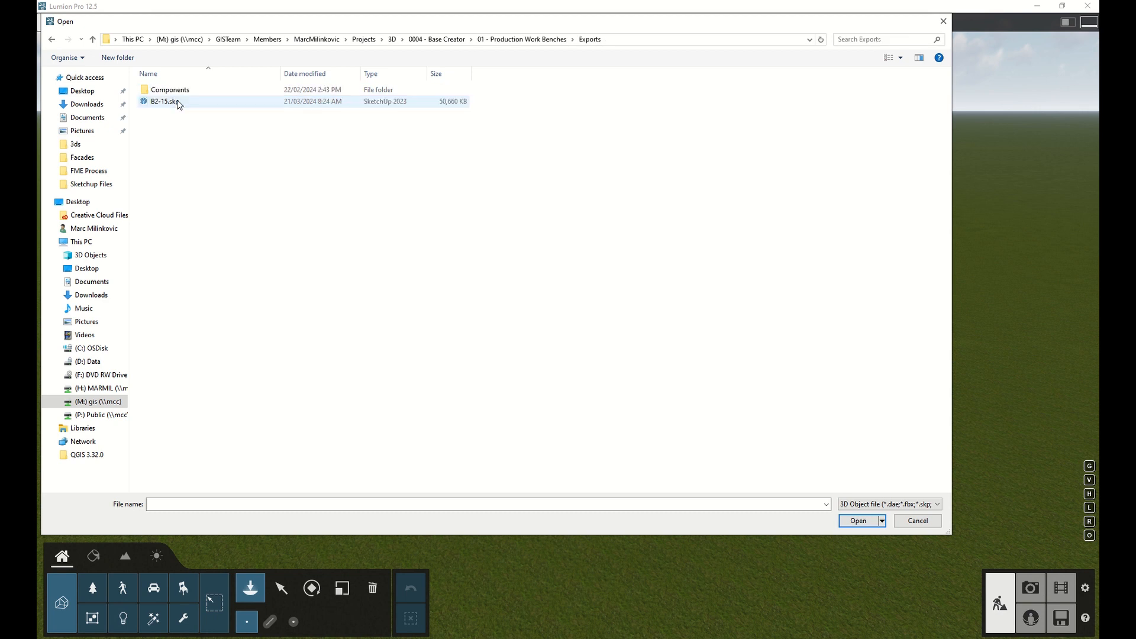
pyautogui.click(183, 103)
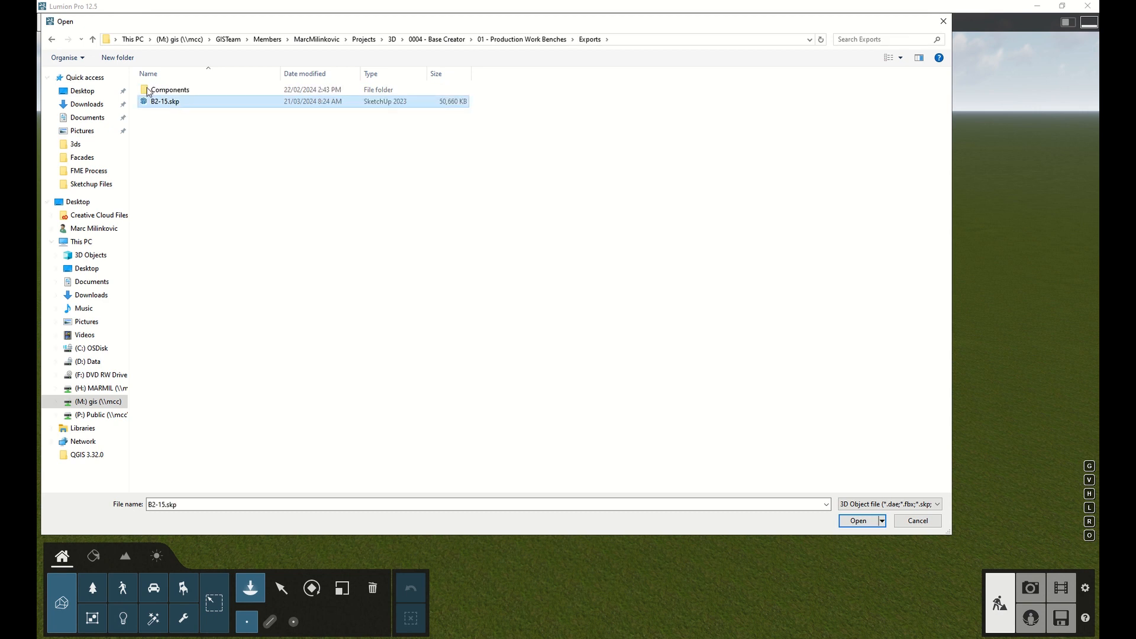
pyautogui.click(859, 522)
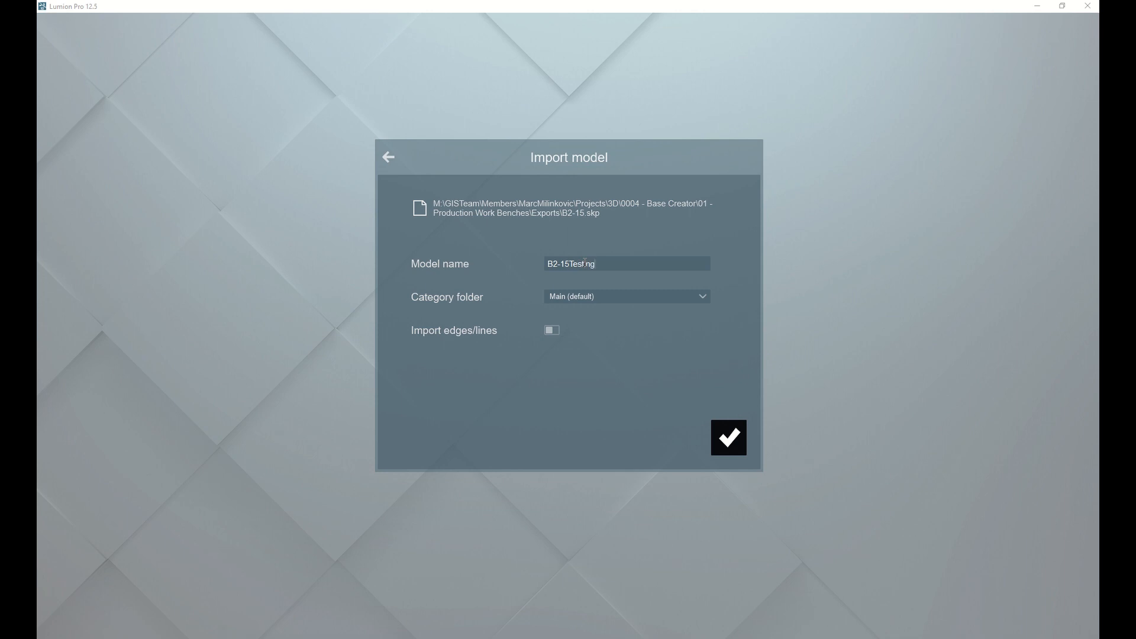
# Import the model as B2-15Testing into the Testing category folder.
pyautogui.click(592, 295)
pyautogui.scroll(-5, 605, 349)
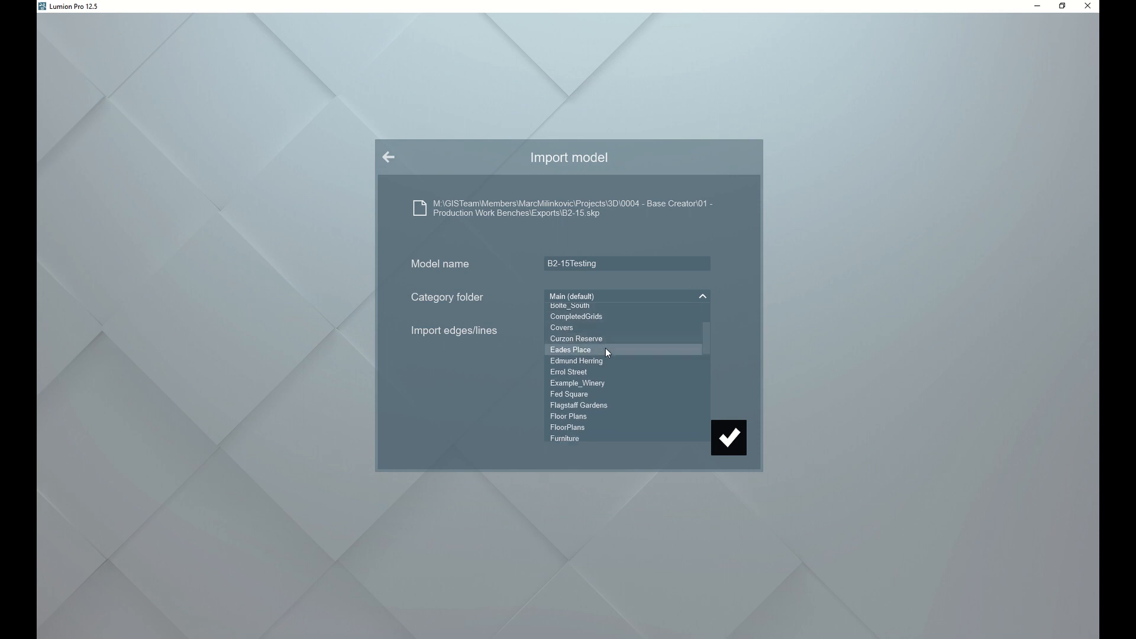
pyautogui.scroll(-10, 608, 354)
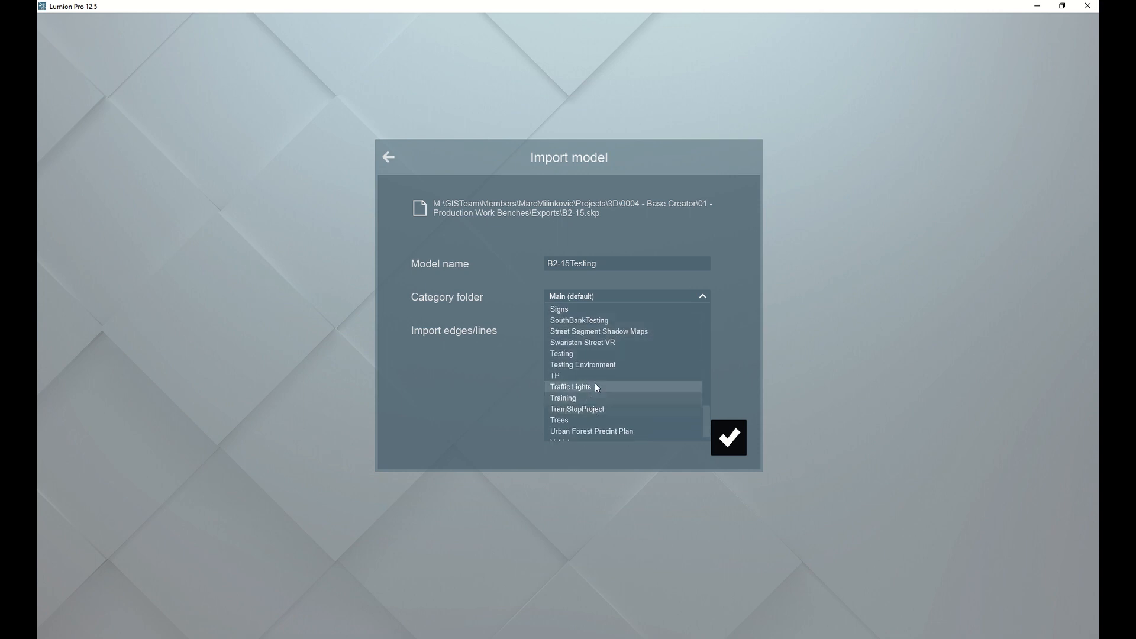
pyautogui.click(592, 354)
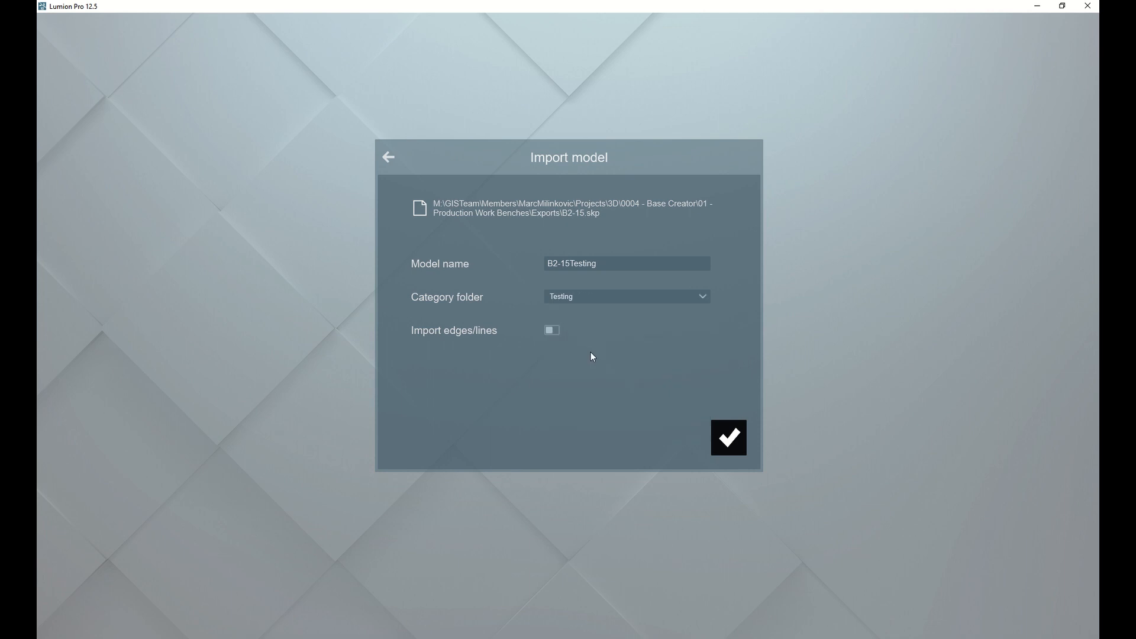
pyautogui.click(728, 441)
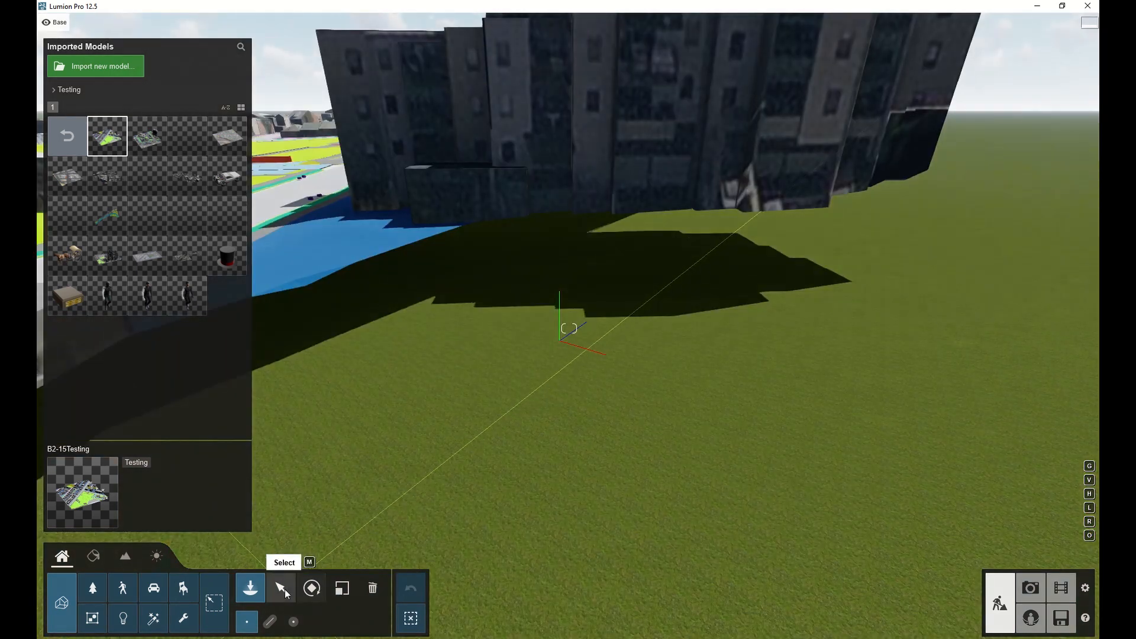
# Select the imported tile model and set its position to X 5, Y 5 and Z 5 m.
pyautogui.click(285, 588)
pyautogui.hotkey('shift', 's')
pyautogui.moveTo(408, 474); pyautogui.dragTo(538, 547, button='right')
pyautogui.hotkey('shift', 'a')
pyautogui.moveTo(601, 295); pyautogui.dragTo(556, 292, button='right')
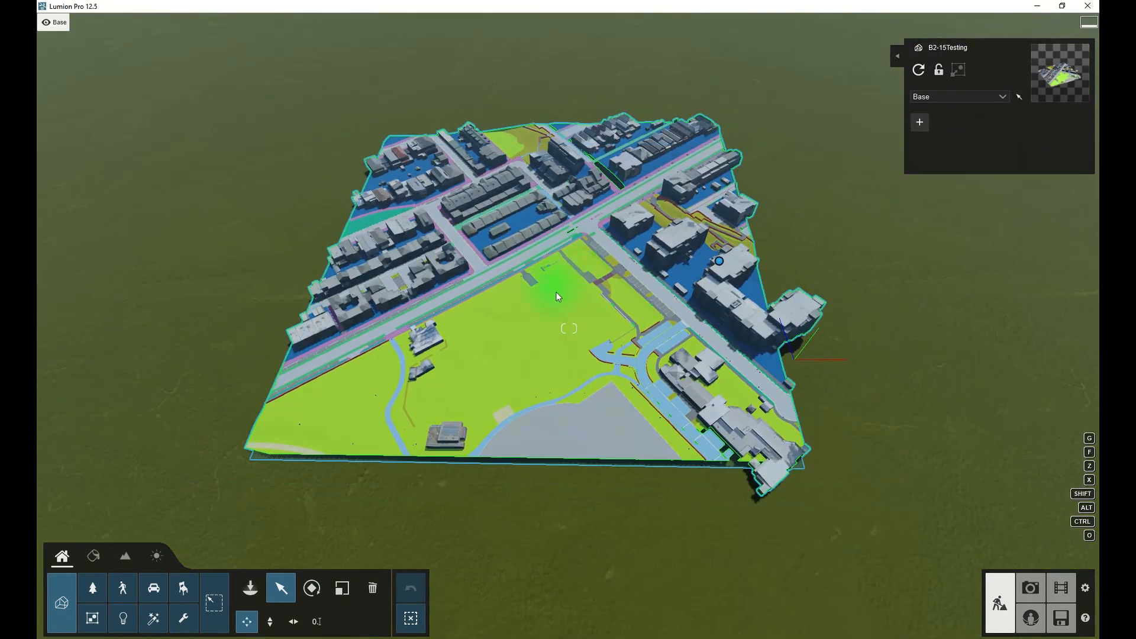
pyautogui.moveTo(718, 262); pyautogui.dragTo(755, 302)
pyautogui.moveTo(756, 302); pyautogui.dragTo(950, 278, button='right')
pyautogui.hotkey('shift', 'a')
pyautogui.hotkey('shift', 'w')
pyautogui.hotkey('shift', 'a')
pyautogui.hotkey('shift', 's')
pyautogui.hotkey('shift', 's')
pyautogui.moveTo(651, 290); pyautogui.dragTo(519, 323, button='right')
pyautogui.hotkey('shift', 'd')
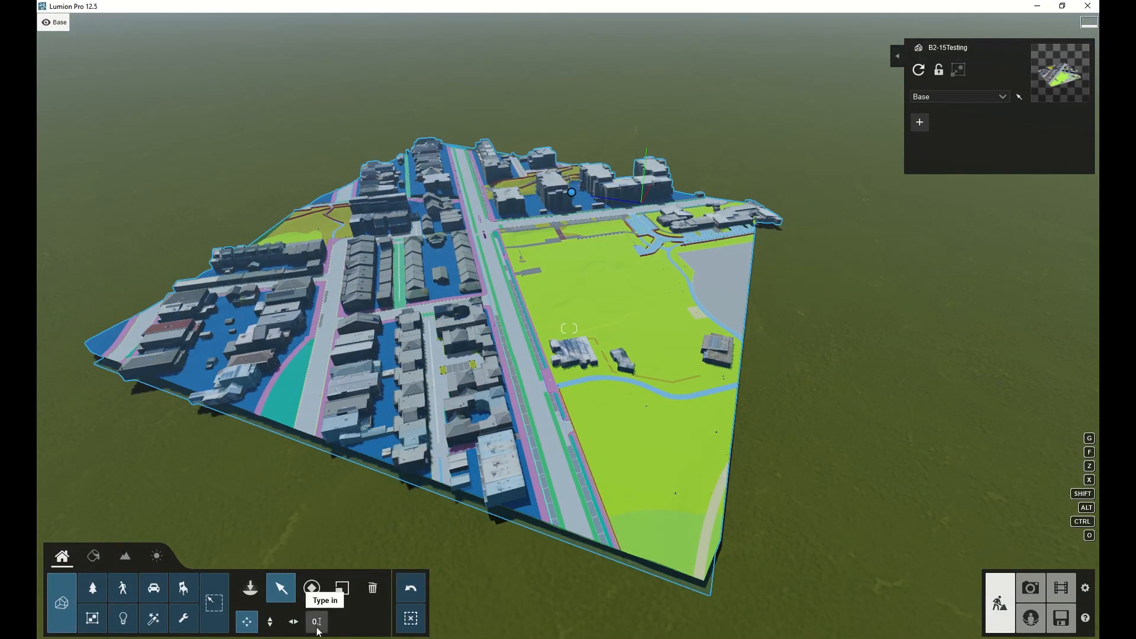
pyautogui.click(317, 622)
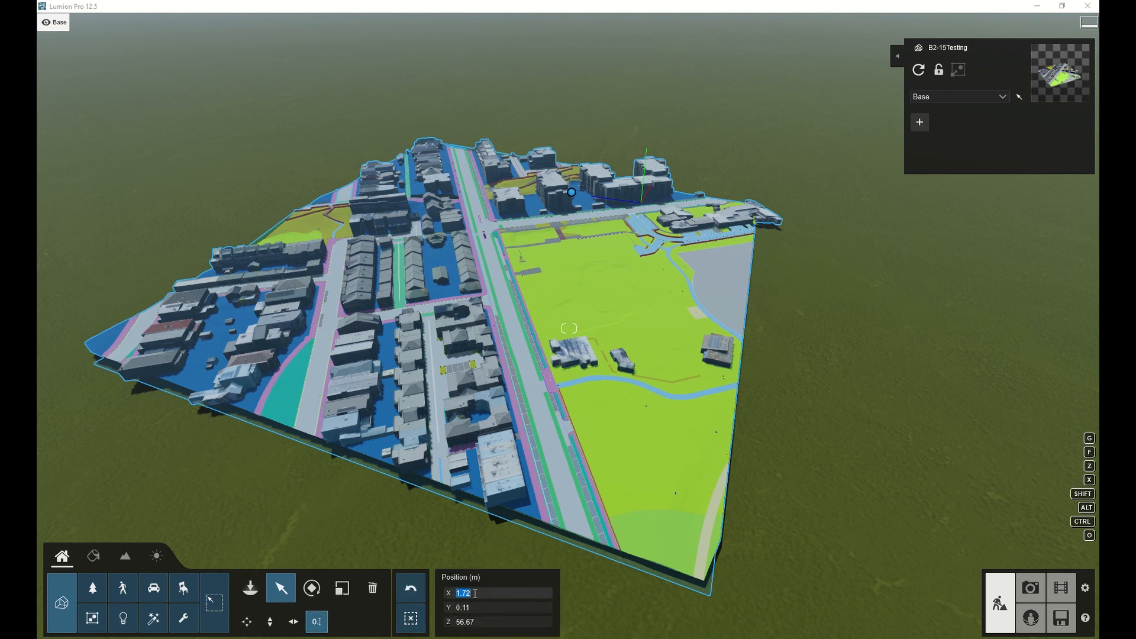
pyautogui.write('5')
pyautogui.press('Tab')
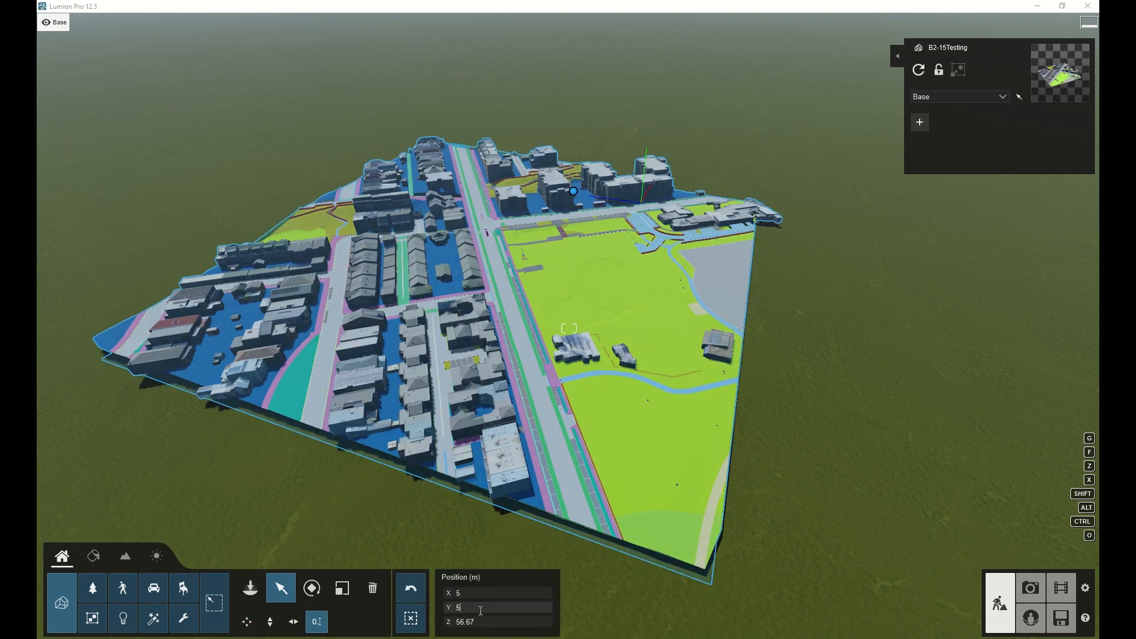
pyautogui.write('5')
pyautogui.press('Tab')
pyautogui.write('5')
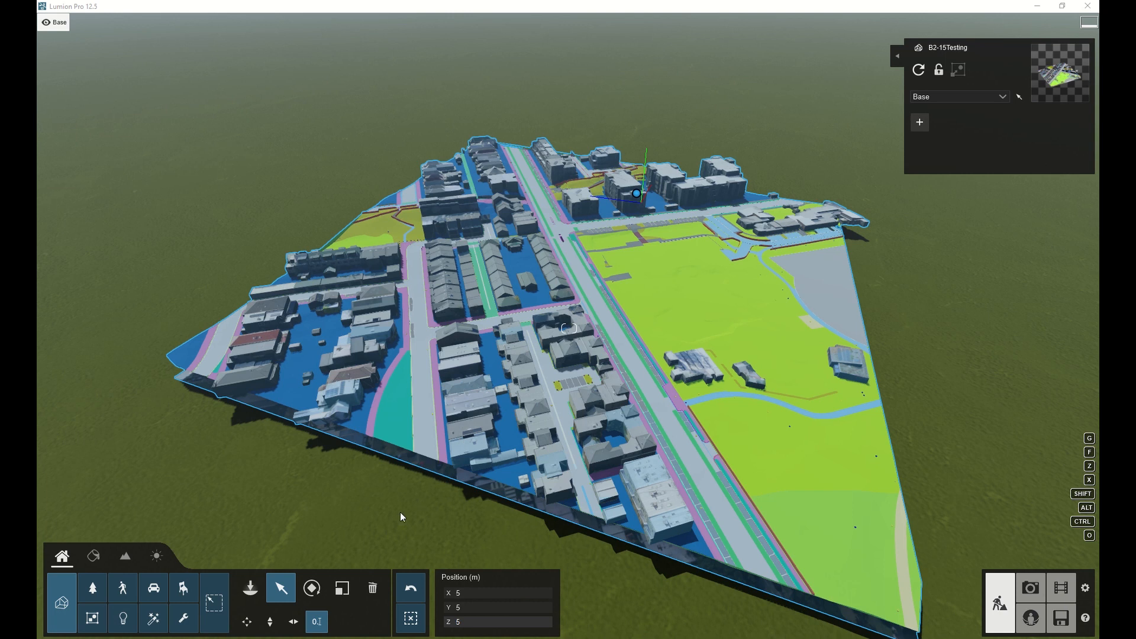
# Orbit and fly around the imported tile to inspect it from above.
pyautogui.moveTo(523, 403); pyautogui.dragTo(392, 471, button='right')
pyautogui.press('w')
pyautogui.press('a')
pyautogui.press('a')
pyautogui.press('e')
pyautogui.press('w')
pyautogui.press('w')
pyautogui.press('e')
pyautogui.press('q')
pyautogui.press('w')
pyautogui.press('d')
pyautogui.press('d')
pyautogui.press('q')
pyautogui.press('d')
pyautogui.press('q')
pyautogui.press('d')
pyautogui.press('s')
pyautogui.press('s')
pyautogui.press('a')
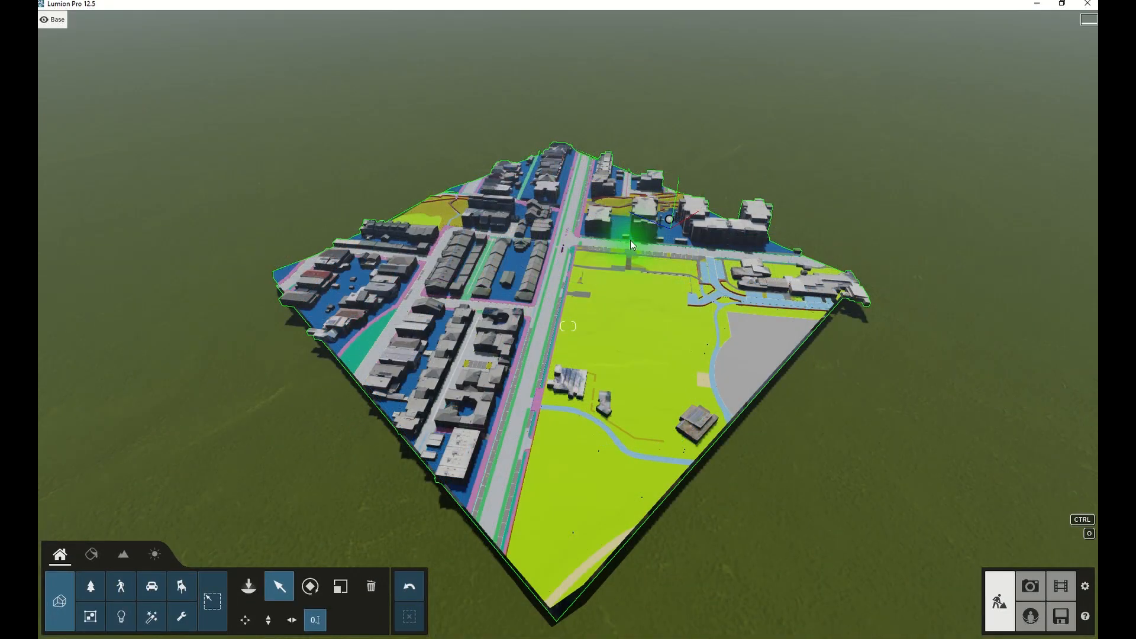
# Fly down to ground level beside the park and footpaths to inspect the surfaces up close.
pyautogui.moveTo(348, 200); pyautogui.dragTo(439, 171, button='right')
pyautogui.press('w')
pyautogui.press('a')
pyautogui.press('w')
pyautogui.press('a')
pyautogui.press('w')
pyautogui.press('e')
pyautogui.press('w')
pyautogui.press('d')
pyautogui.press('e')
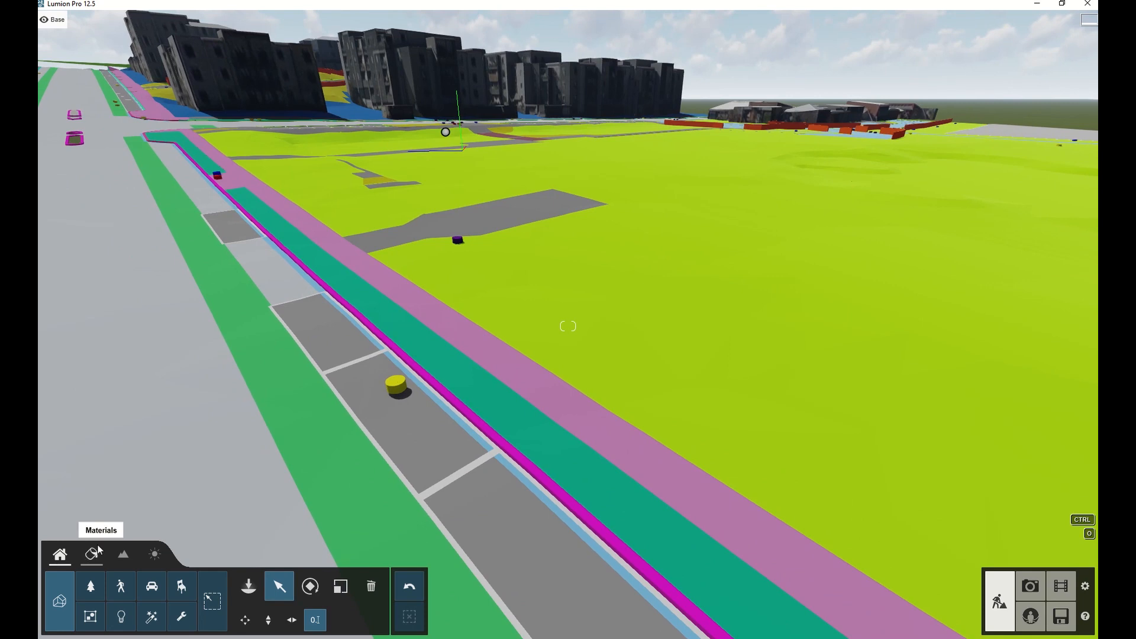
# Open the material editor on the park surface and apply the Clean Cut Grass material from the Various library.
pyautogui.click(92, 558)
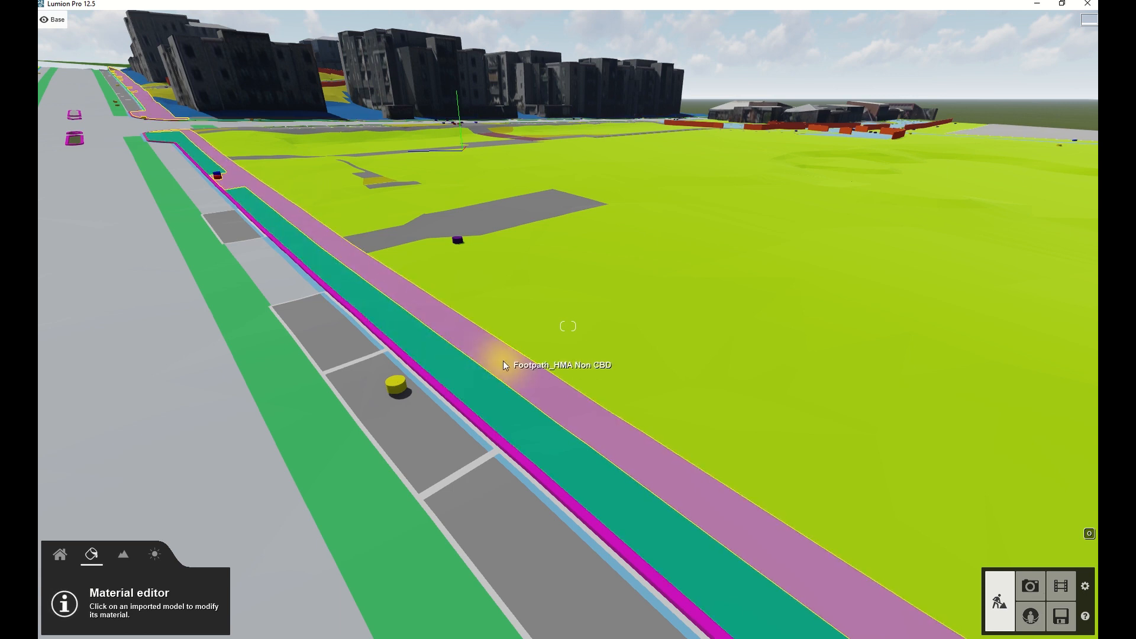
pyautogui.click(561, 344)
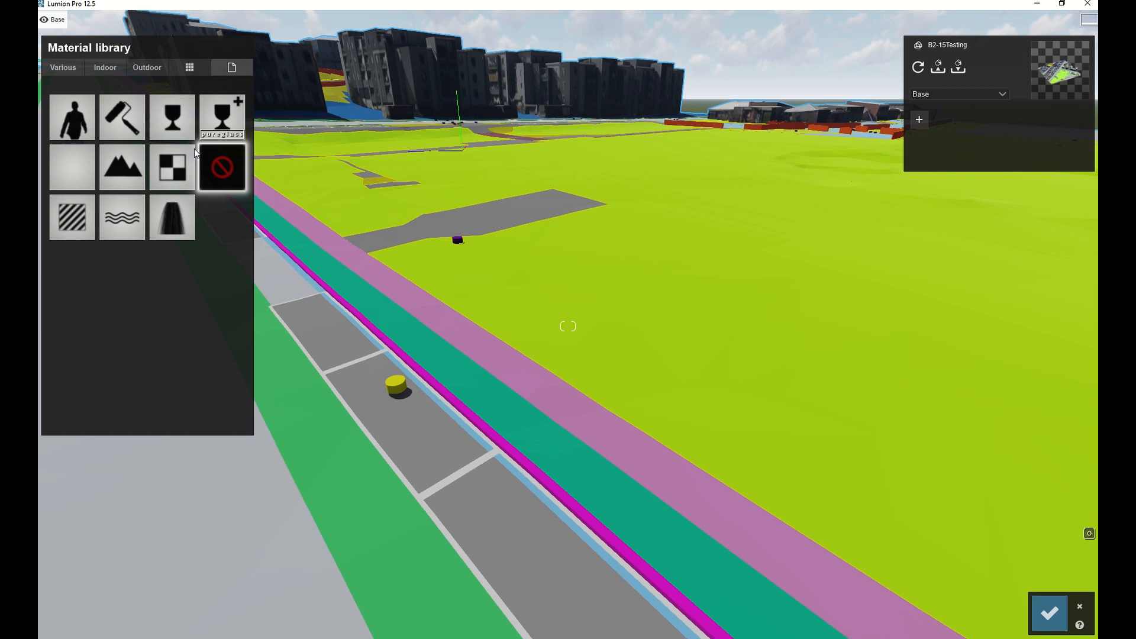
pyautogui.click(62, 67)
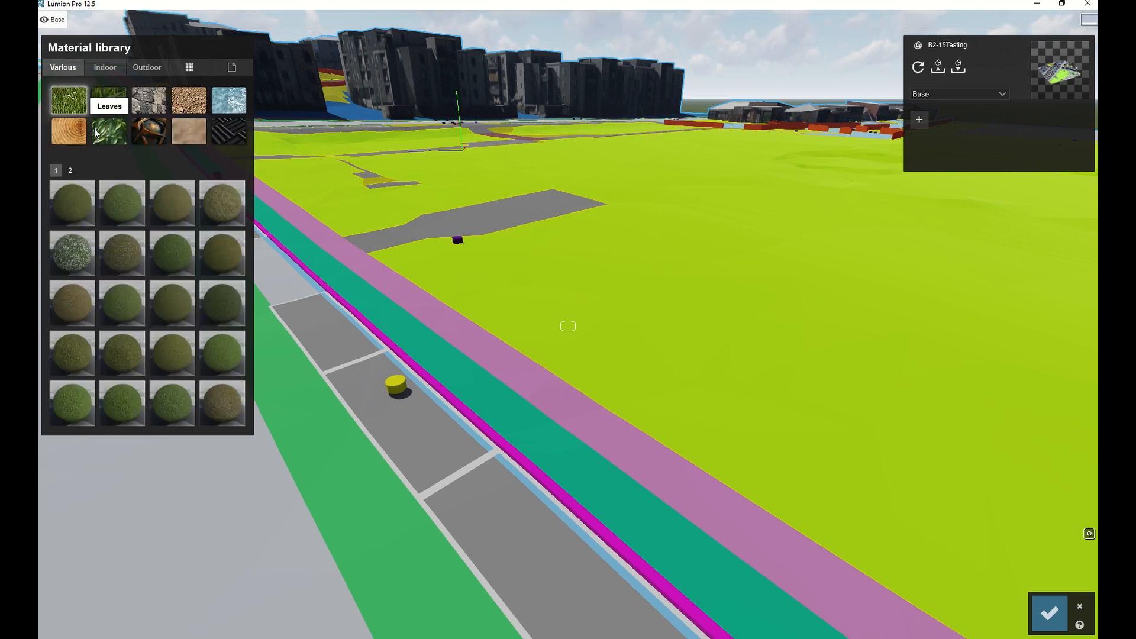
pyautogui.click(100, 104)
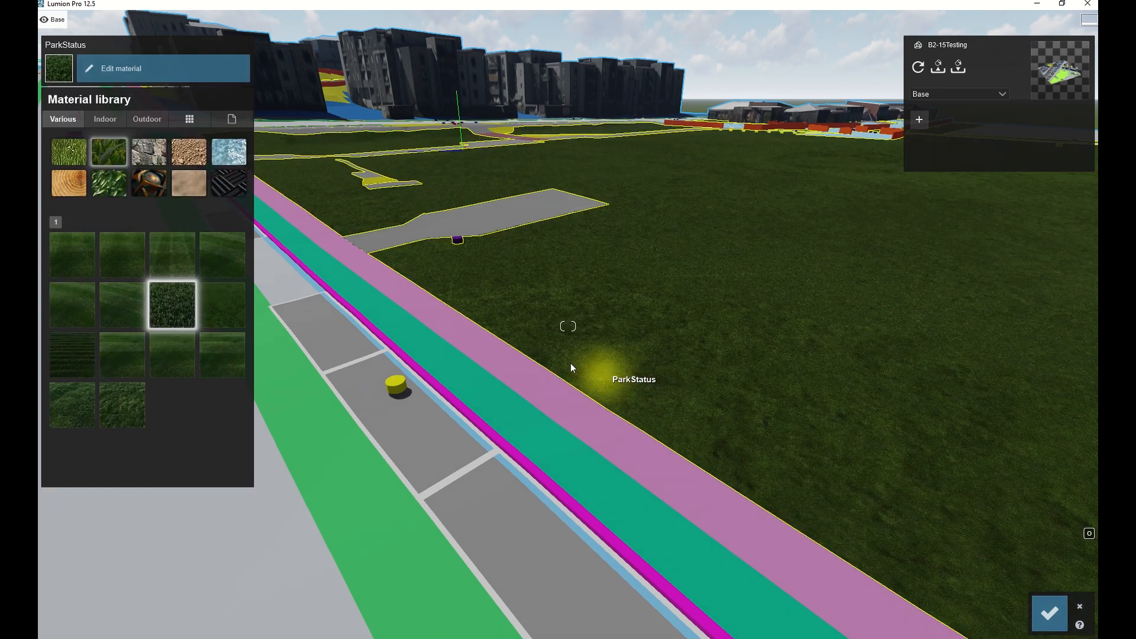
pyautogui.press('w')
pyautogui.moveTo(572, 364); pyautogui.dragTo(491, 290, button='right')
pyautogui.press('w')
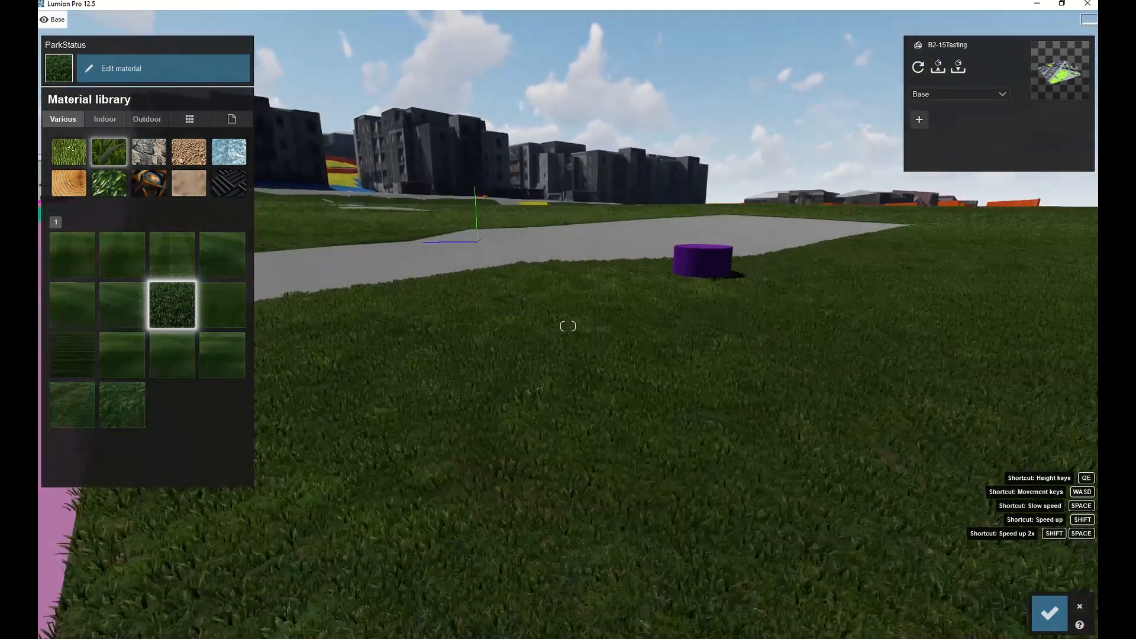
pyautogui.press('s')
pyautogui.moveTo(568, 326); pyautogui.dragTo(592, 376, button='right')
pyautogui.press('s')
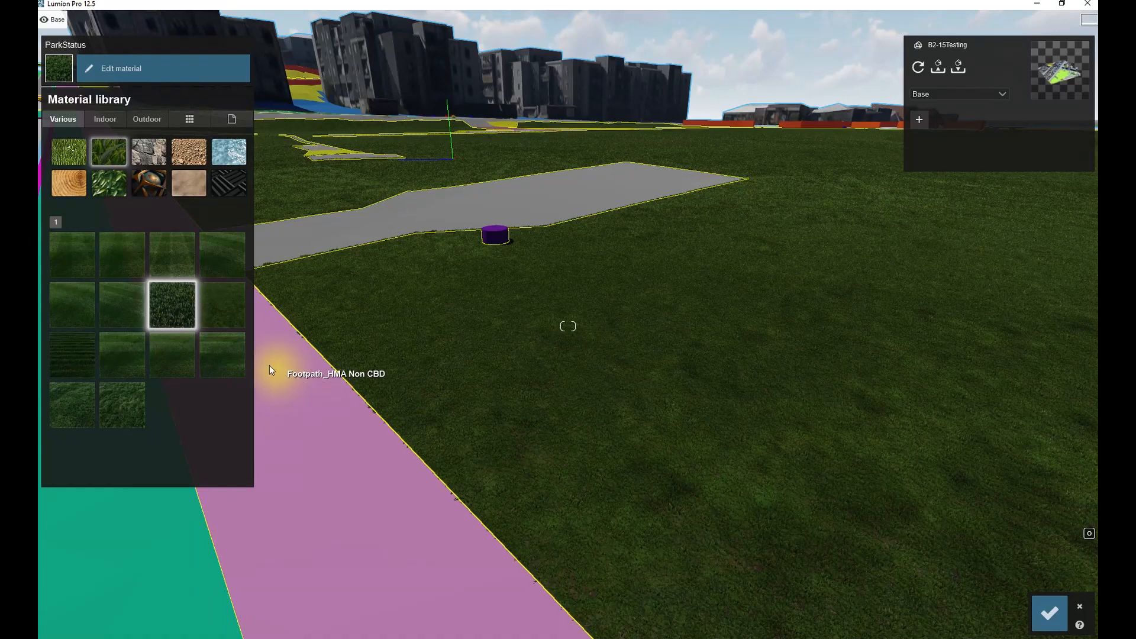
# Edit the Clean Cut Grass material on the park, setting grass size to 0.2 and increasing curliness.
pyautogui.click(180, 319)
pyautogui.moveTo(178, 317); pyautogui.dragTo(154, 165, button='right')
pyautogui.press('e')
pyautogui.moveTo(70, 167)
pyautogui.mouseDown()
pyautogui.moveTo(179, 167)
pyautogui.moveTo(71, 165)
pyautogui.moveTo(109, 149)
pyautogui.moveTo(83, 150)
pyautogui.mouseUp()
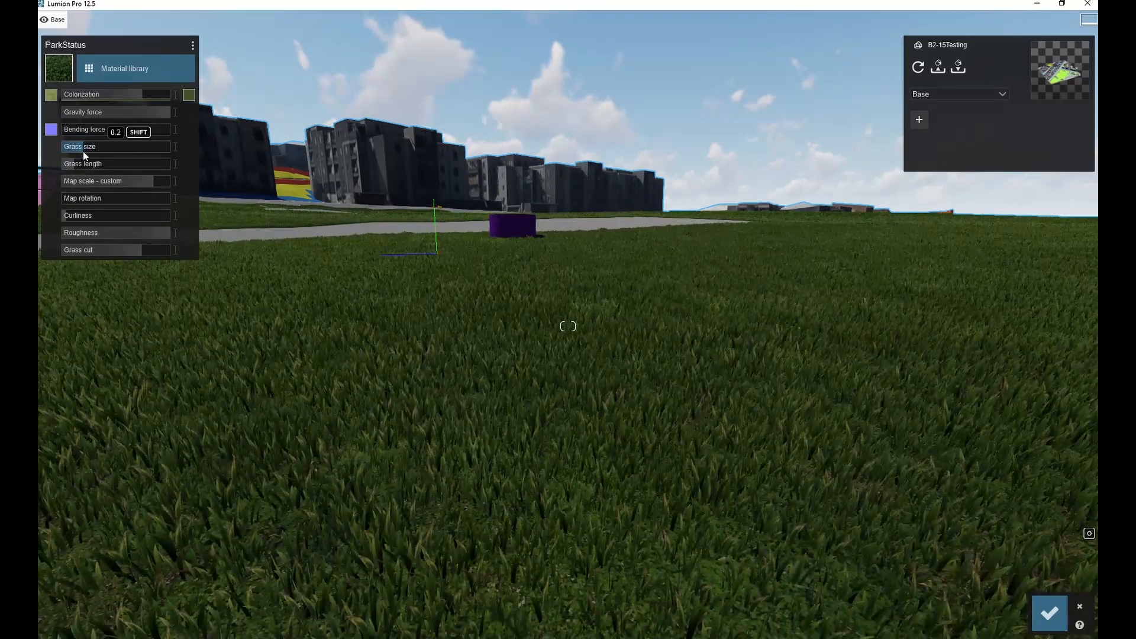
pyautogui.moveTo(65, 218); pyautogui.dragTo(125, 216)
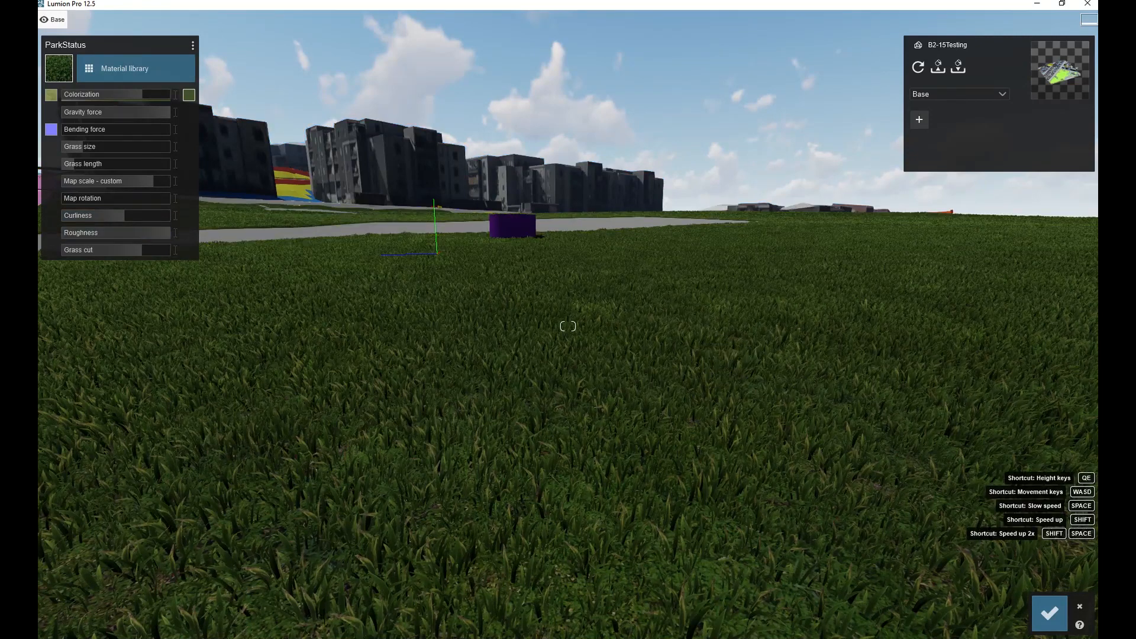
# Apply a worn asphalt material from the Outdoor Asphalt library to the road surface.
pyautogui.press('s')
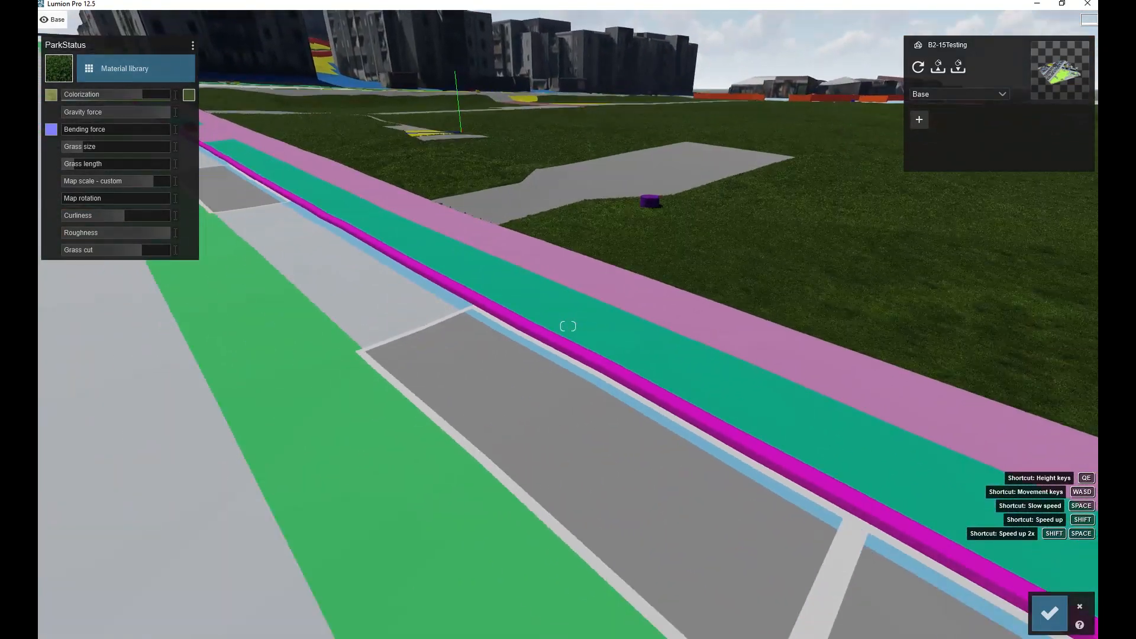
pyautogui.press('s')
pyautogui.press('a')
pyautogui.moveTo(603, 350); pyautogui.dragTo(543, 350, button='right')
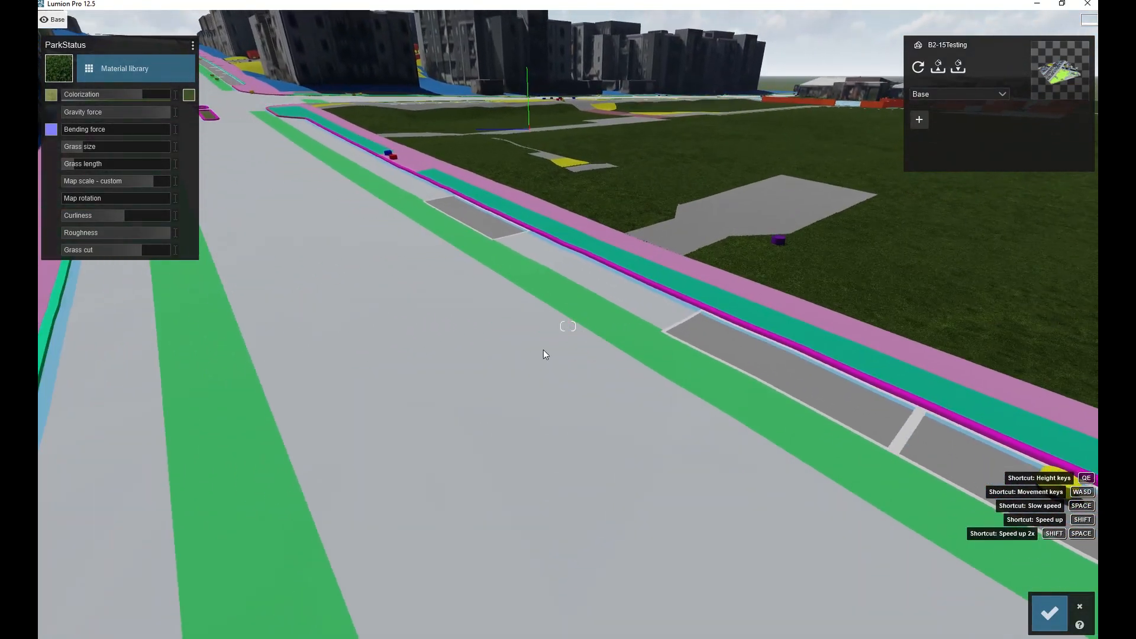
pyautogui.click(471, 348)
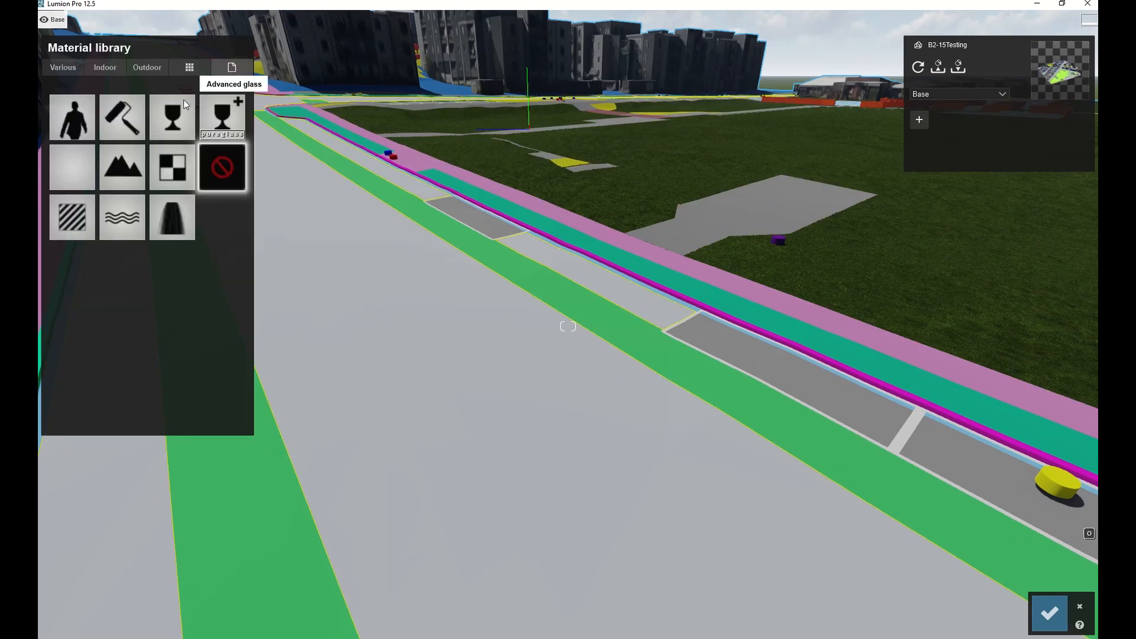
pyautogui.click(154, 70)
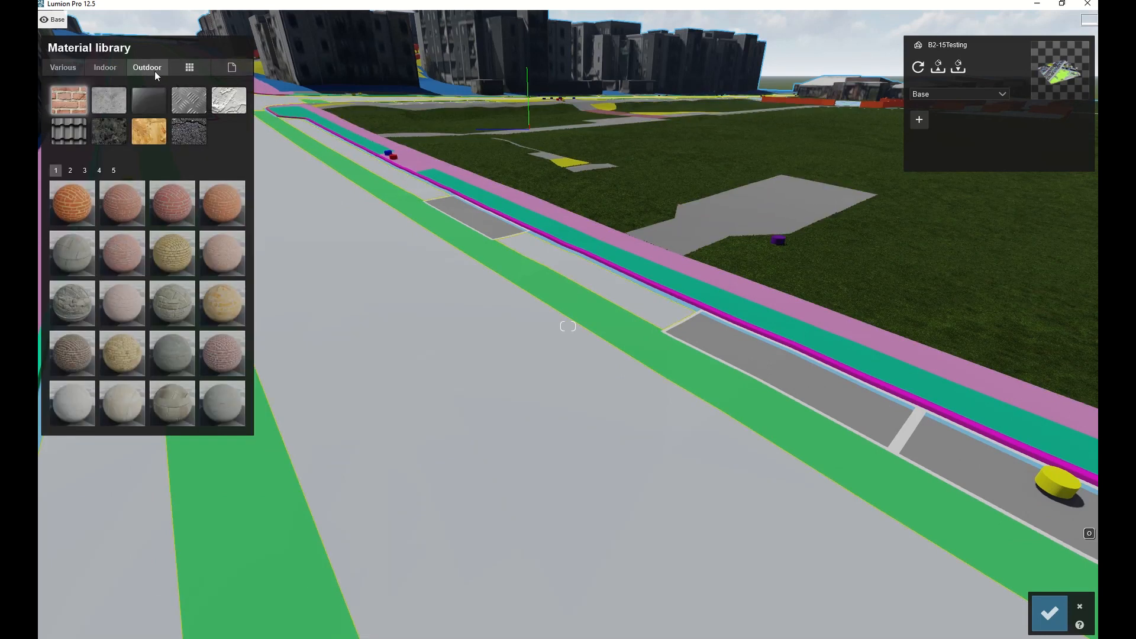
pyautogui.click(190, 133)
pyautogui.click(69, 171)
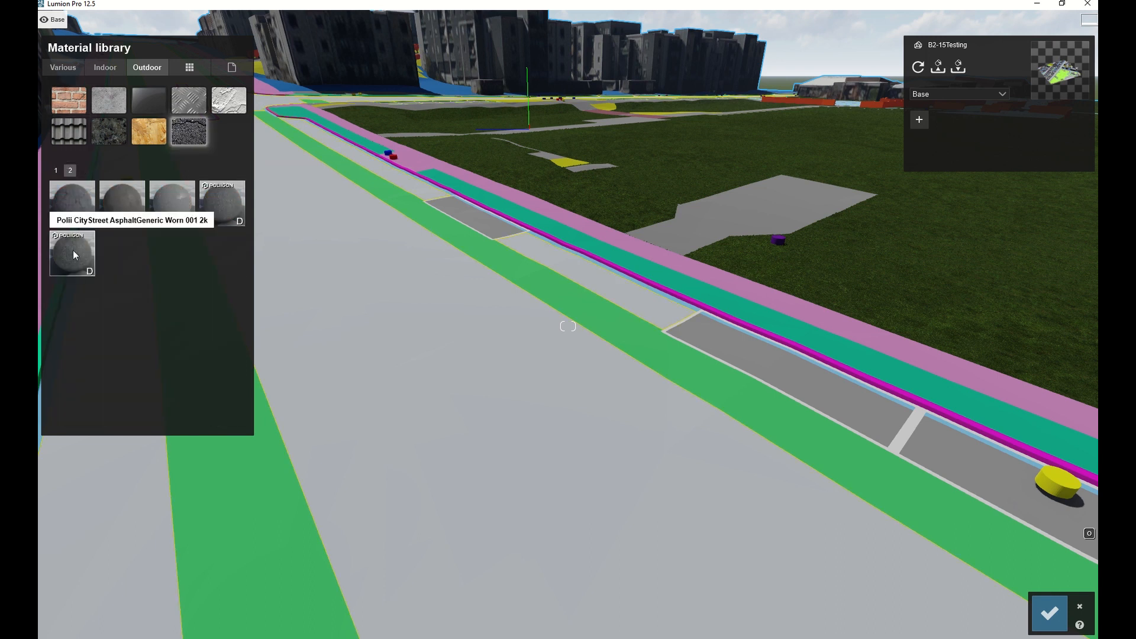
pyautogui.click(231, 198)
# Open the road asphalt material's settings and adjust its colorization.
pyautogui.click(645, 382)
pyautogui.press('w')
pyautogui.moveTo(643, 384); pyautogui.dragTo(622, 364, button='right')
pyautogui.press('w')
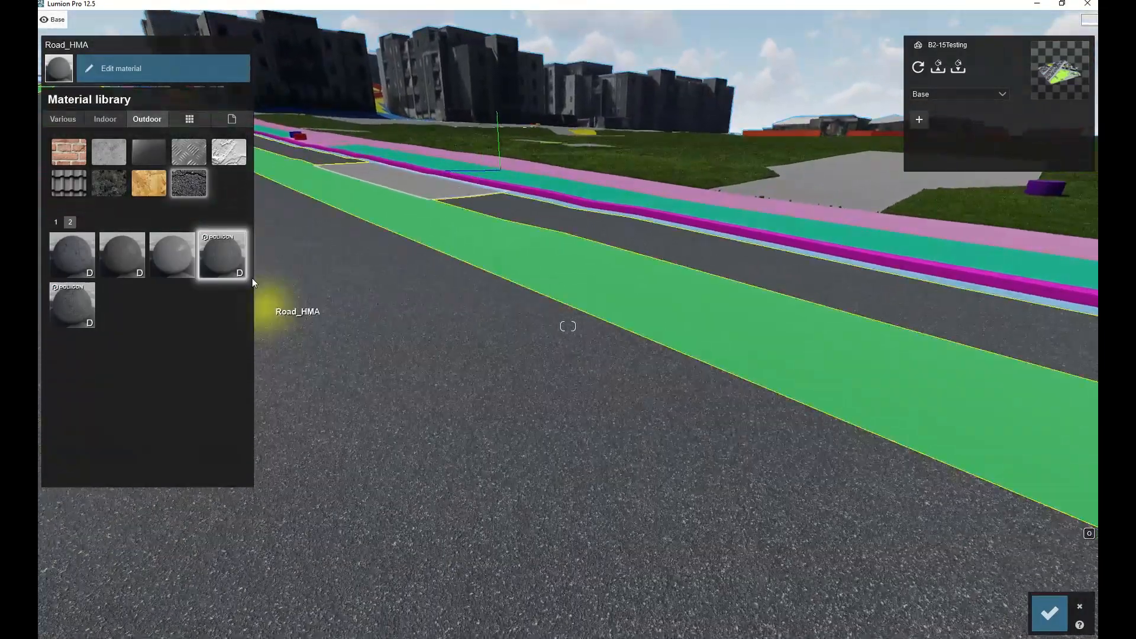
pyautogui.click(229, 250)
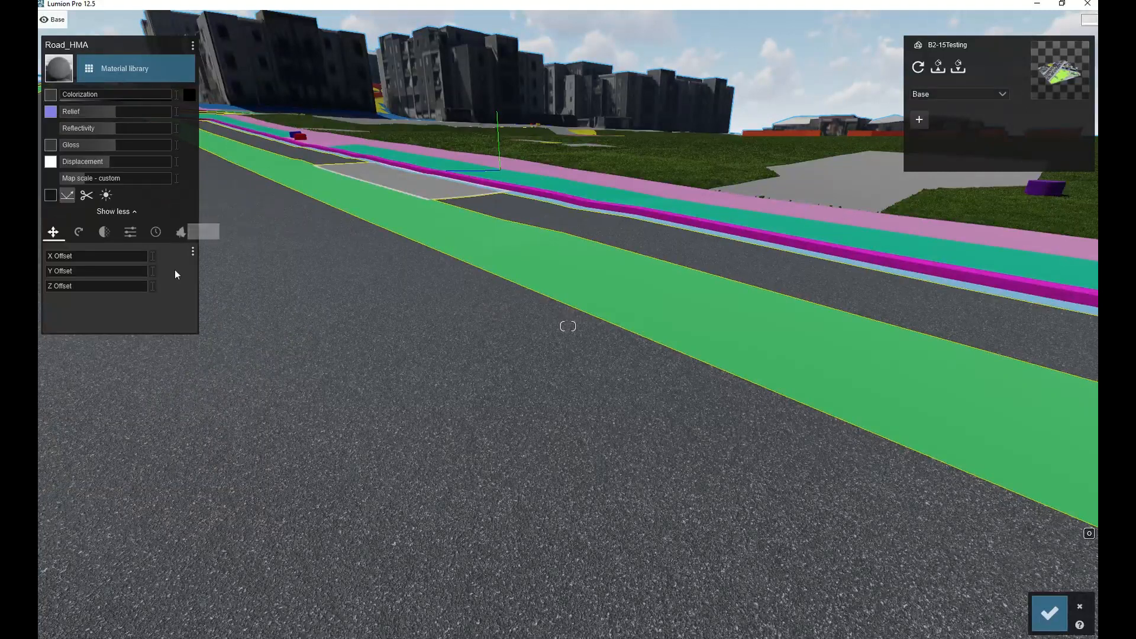
pyautogui.click(190, 96)
pyautogui.click(210, 63)
pyautogui.moveTo(86, 95); pyautogui.dragTo(54, 107)
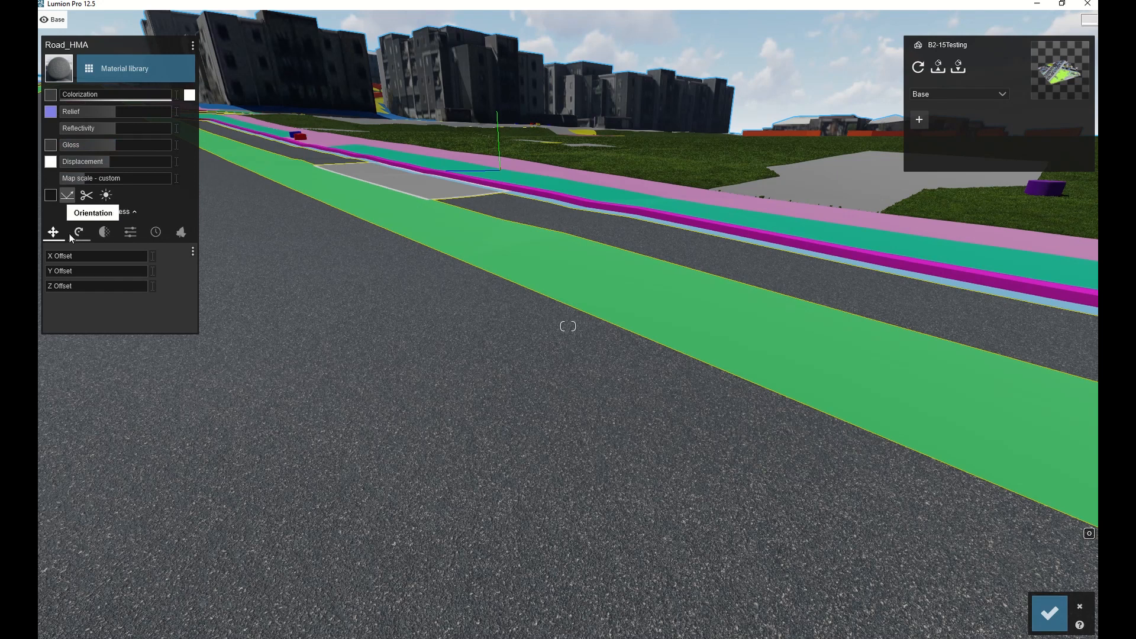
# Set the road asphalt material's weathering to about 0.5.
pyautogui.click(161, 233)
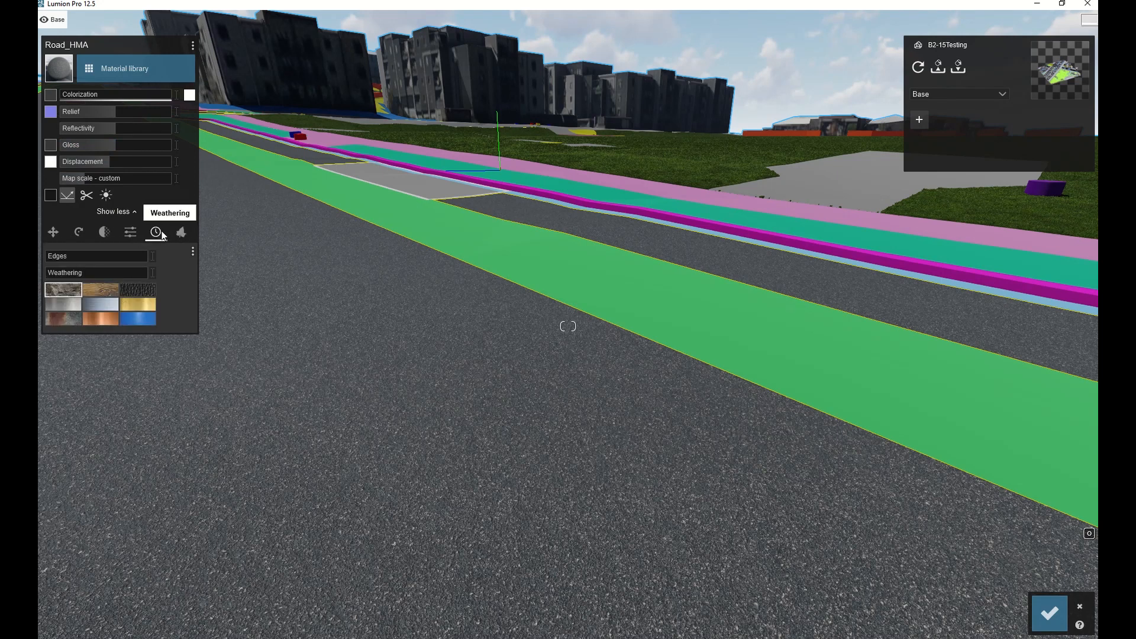
pyautogui.moveTo(55, 273); pyautogui.dragTo(87, 272)
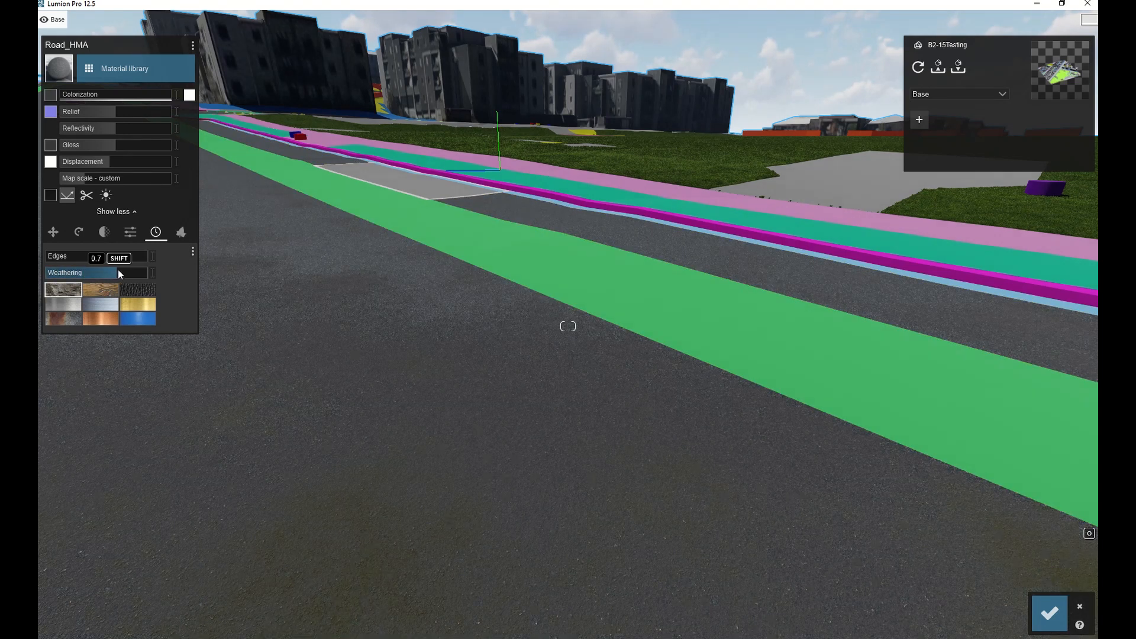
pyautogui.press('s')
pyautogui.moveTo(118, 273); pyautogui.dragTo(51, 274, button='right')
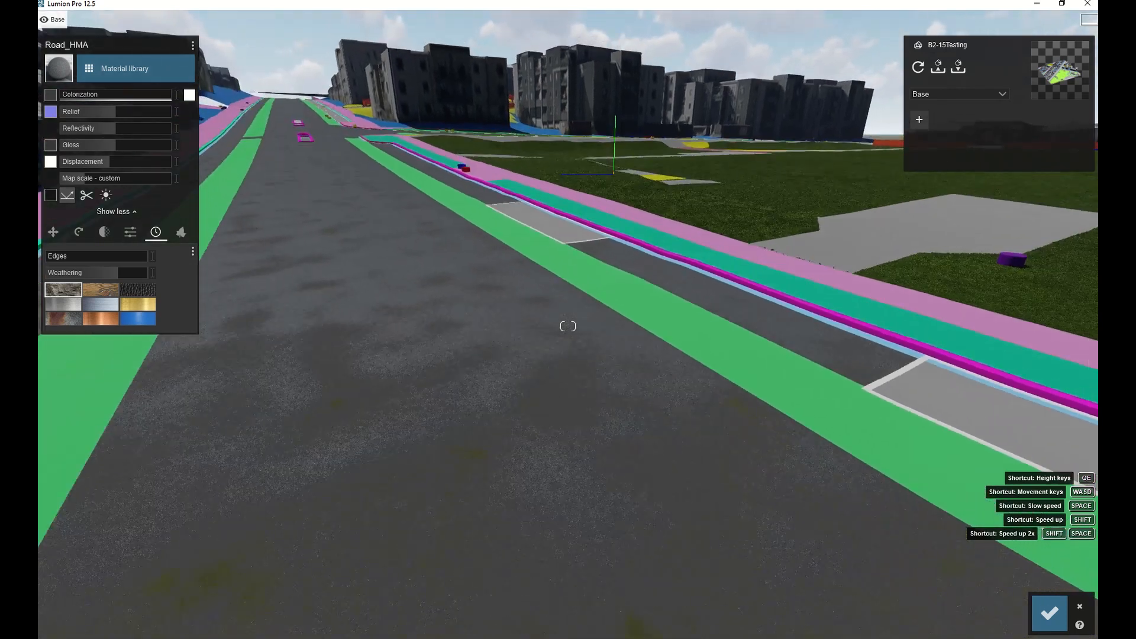
pyautogui.press('s')
pyautogui.moveTo(114, 275); pyautogui.dragTo(91, 279)
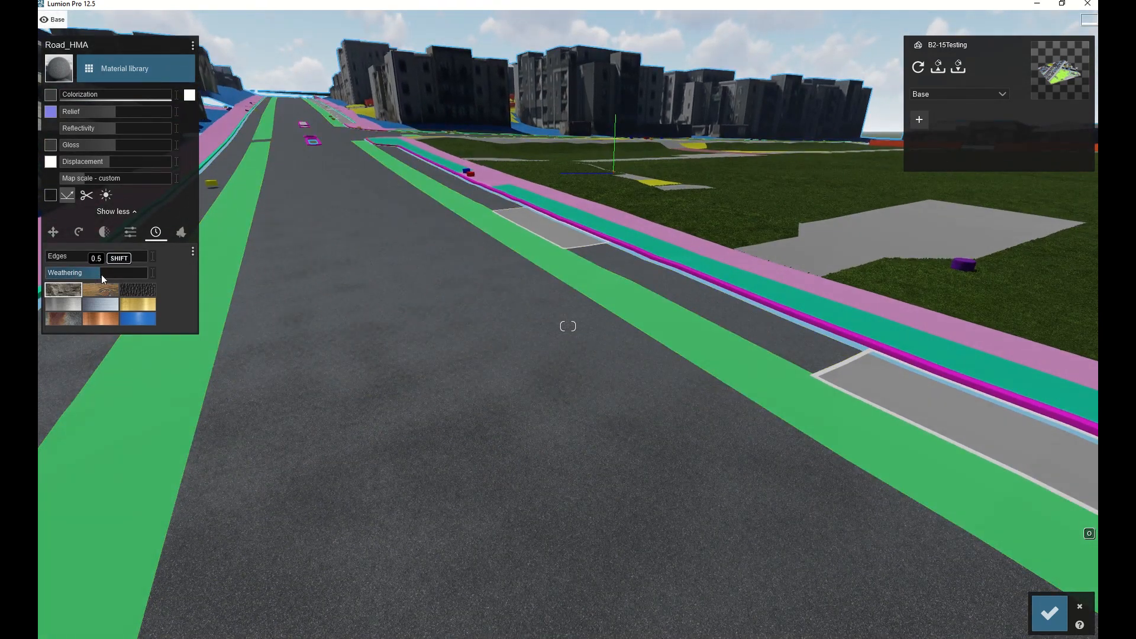
pyautogui.moveTo(105, 278); pyautogui.dragTo(106, 278)
# Load the Materials.mtt material set from the 0004 - Base Creator Material Set folder.
pyautogui.moveTo(529, 370)
pyautogui.mouseDown(button='right')
pyautogui.moveTo(610, 396)
pyautogui.moveTo(611, 429)
pyautogui.mouseUp(button='right')
pyautogui.press('d')
pyautogui.press('s')
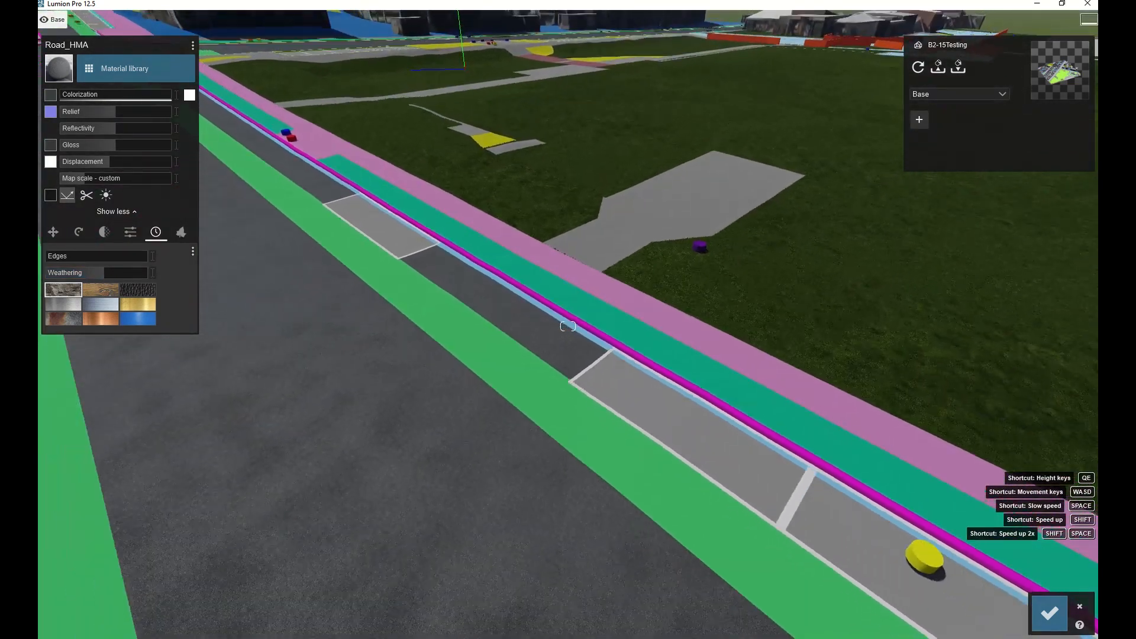
pyautogui.press('s')
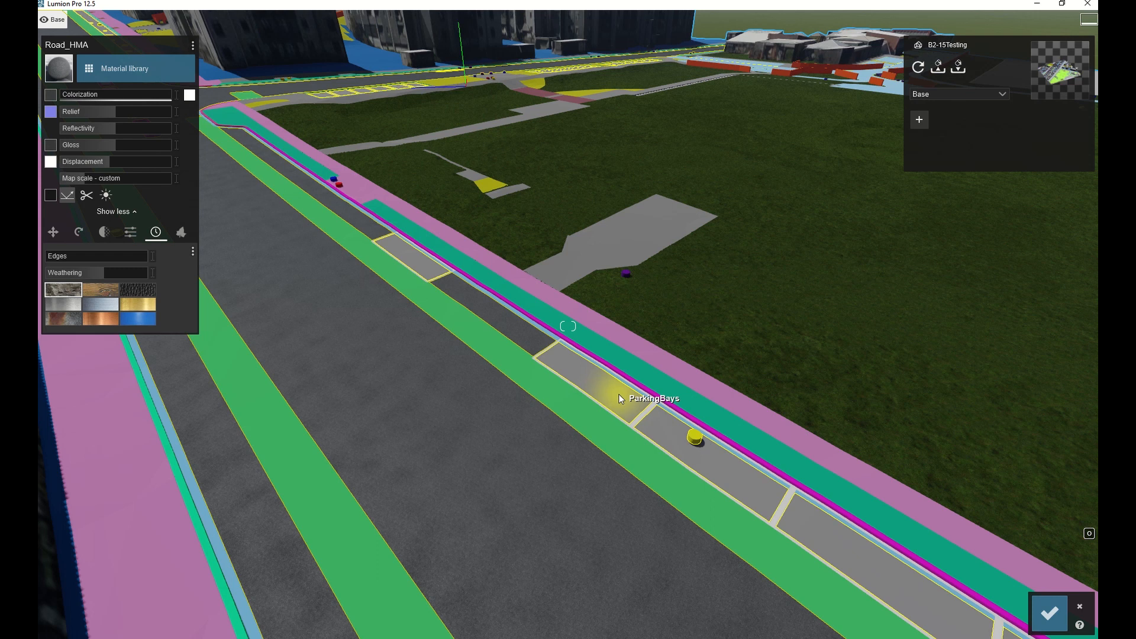
pyautogui.press('super')
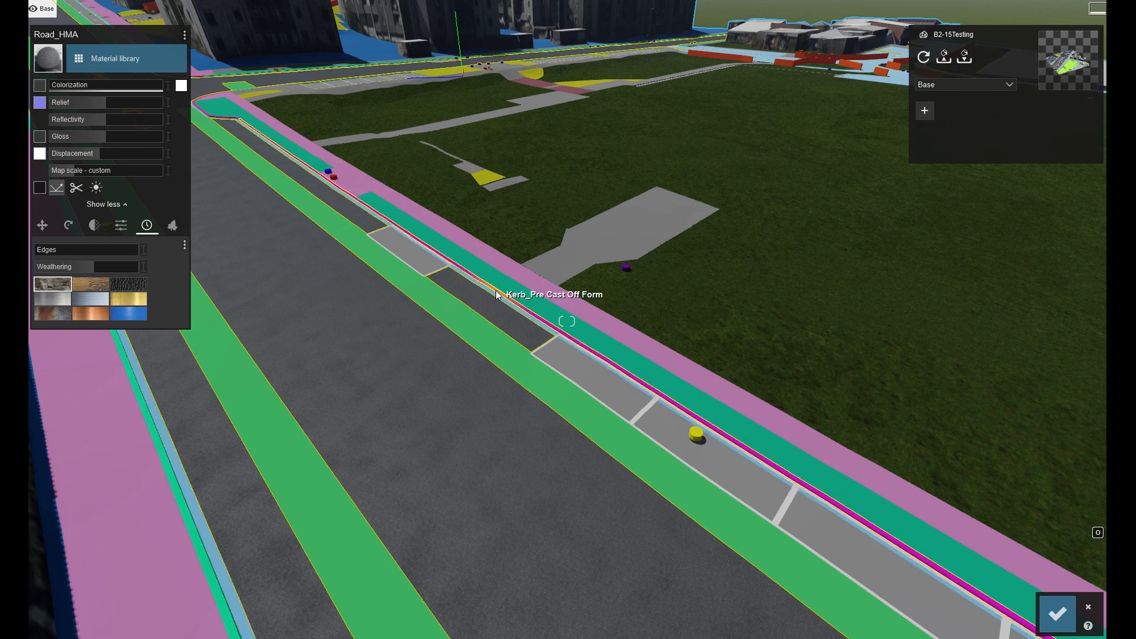
pyautogui.click(945, 57)
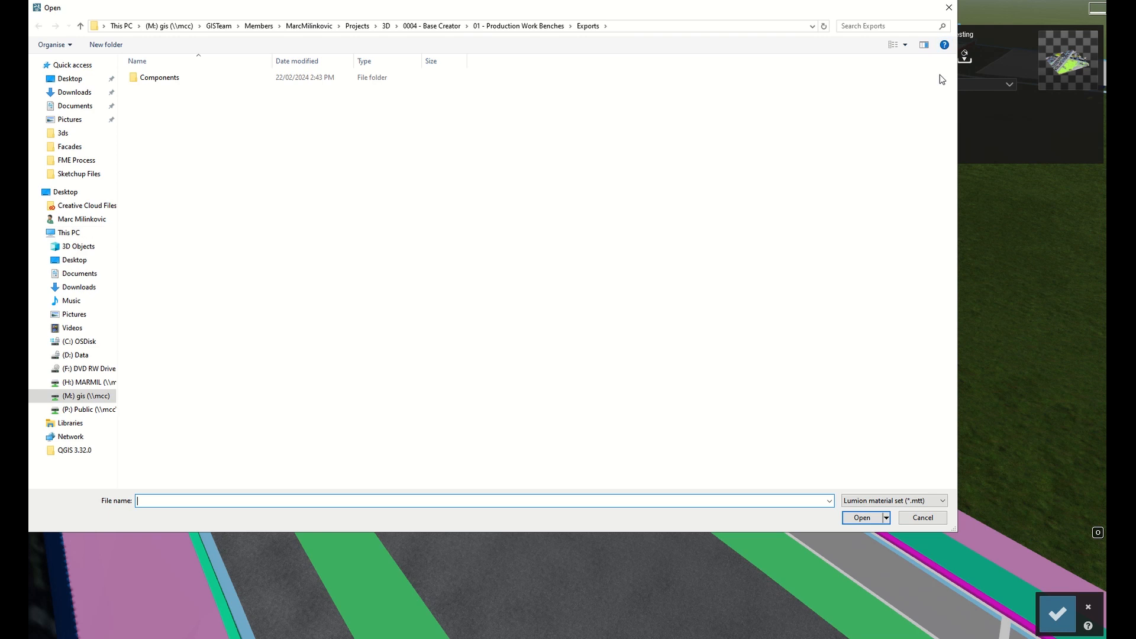
pyautogui.click(516, 26)
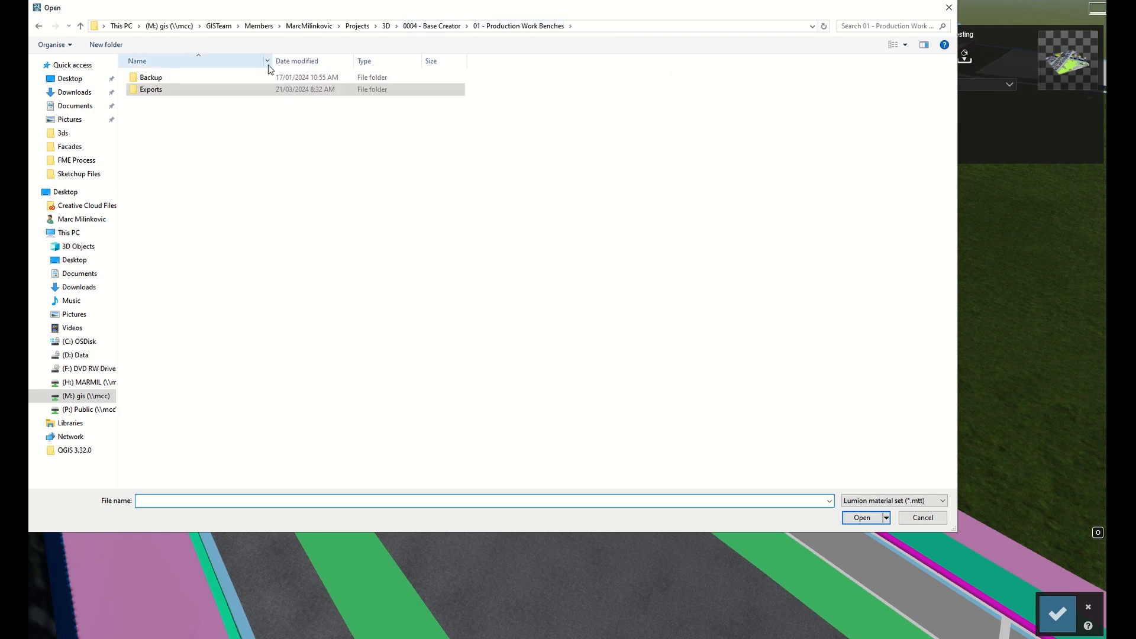
pyautogui.click(435, 26)
pyautogui.doubleClick(159, 123)
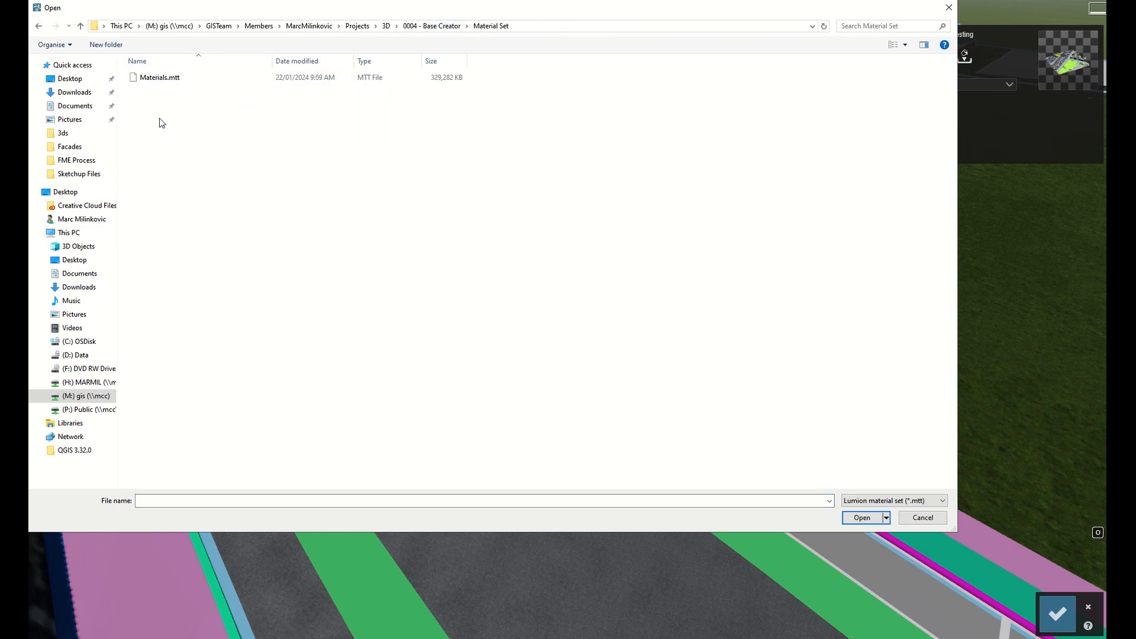
pyautogui.doubleClick(156, 78)
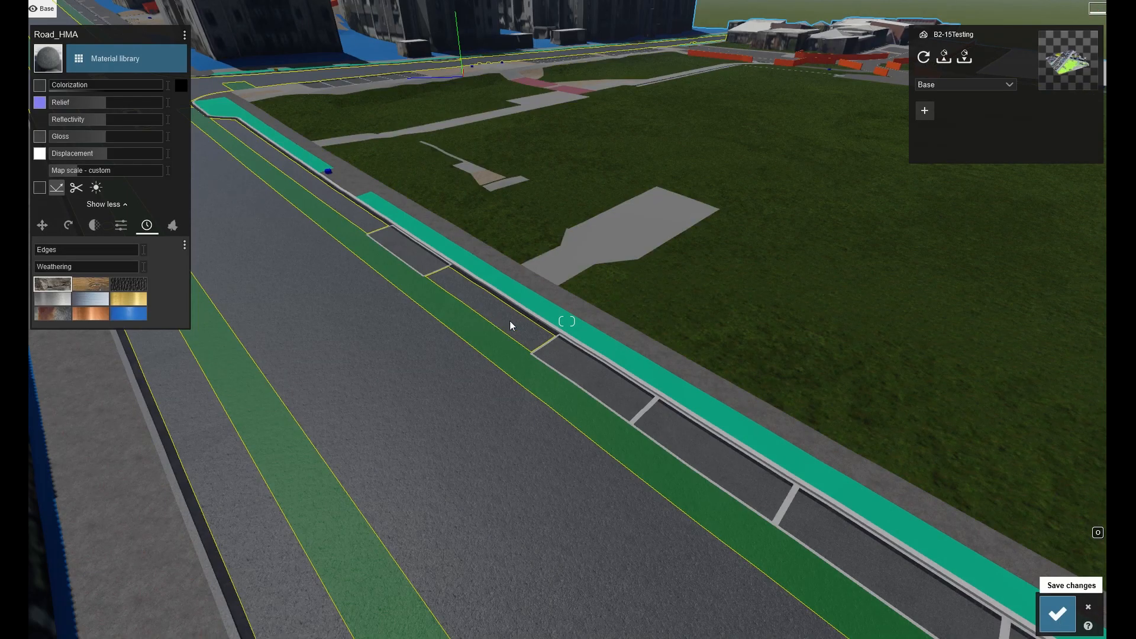
# Fly around the model to inspect the surfaces after loading the material set.
pyautogui.moveTo(585, 343); pyautogui.dragTo(672, 332, button='right')
pyautogui.press('w')
pyautogui.press('w')
pyautogui.press('w')
pyautogui.press('q')
pyautogui.press('s')
pyautogui.press('a')
pyautogui.press('s')
pyautogui.moveTo(567, 322); pyautogui.dragTo(240, 306, button='right')
pyautogui.press('w')
pyautogui.press('s')
pyautogui.moveTo(591, 329); pyautogui.dragTo(778, 268, button='right')
pyautogui.press('d')
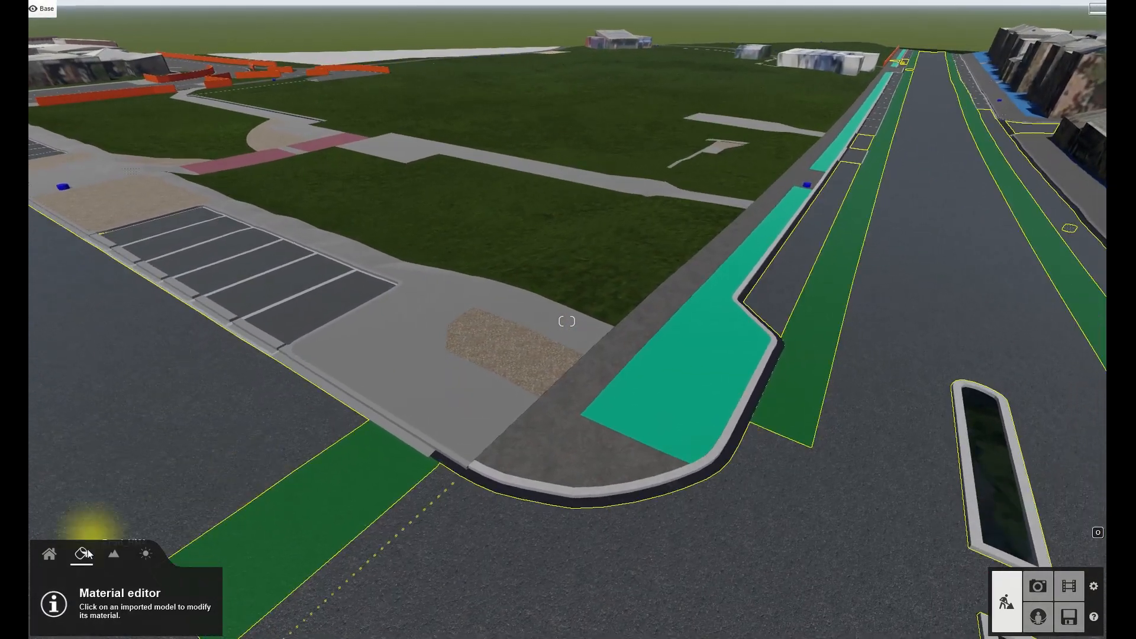
# Select the shrub bed surface and copy its material.
pyautogui.click(514, 333)
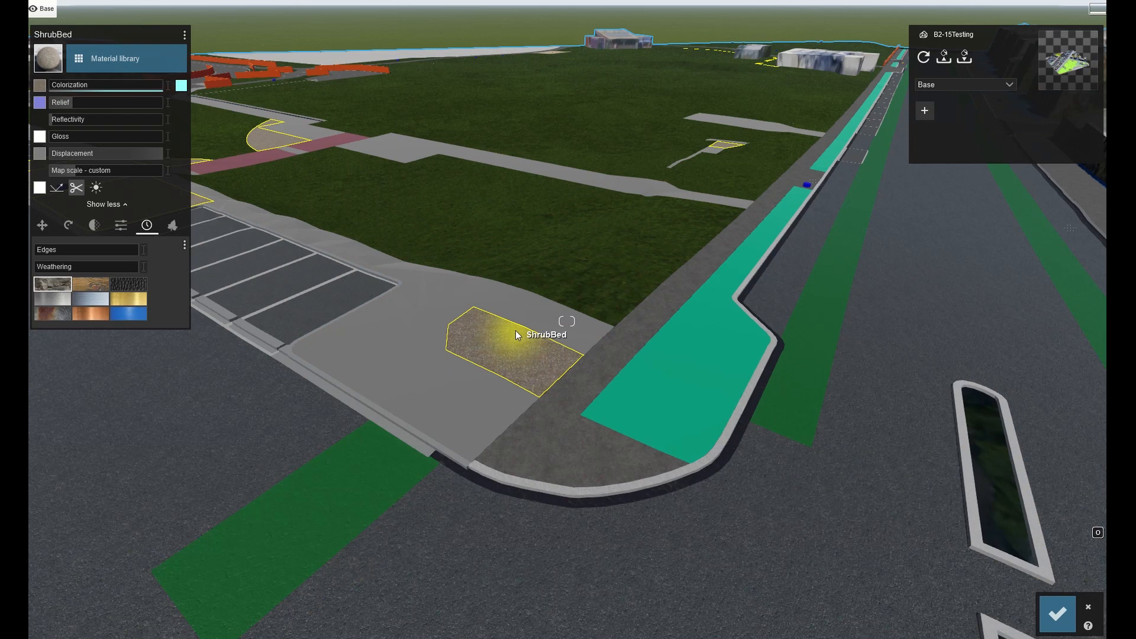
pyautogui.click(184, 35)
pyautogui.click(197, 34)
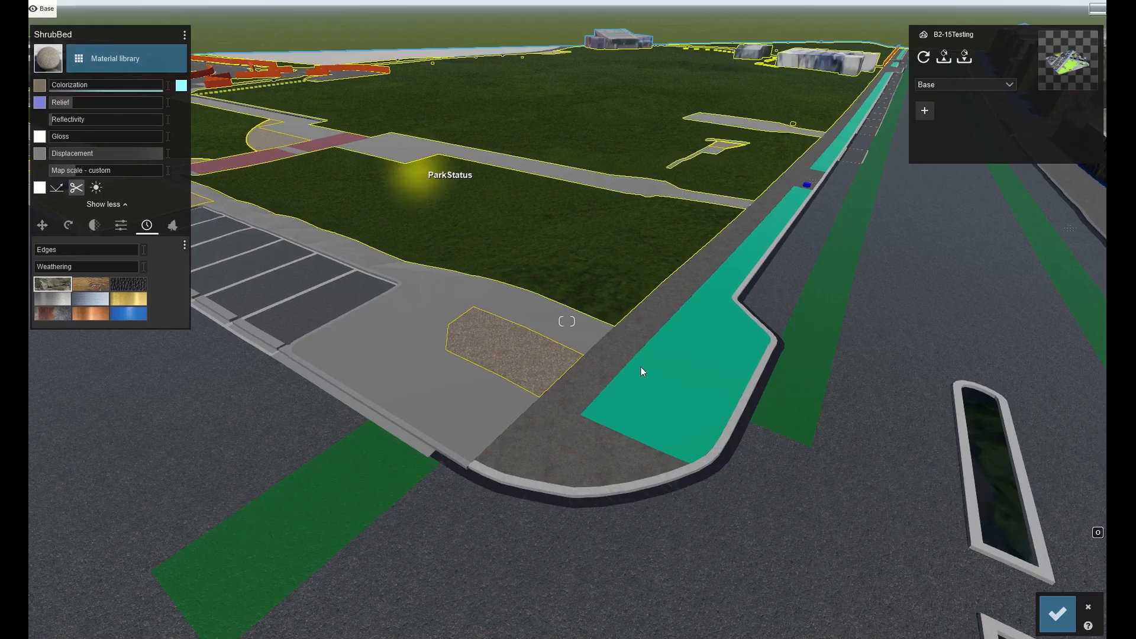
# Select the nature strip and paste the shrub bed's material onto it.
pyautogui.click(658, 372)
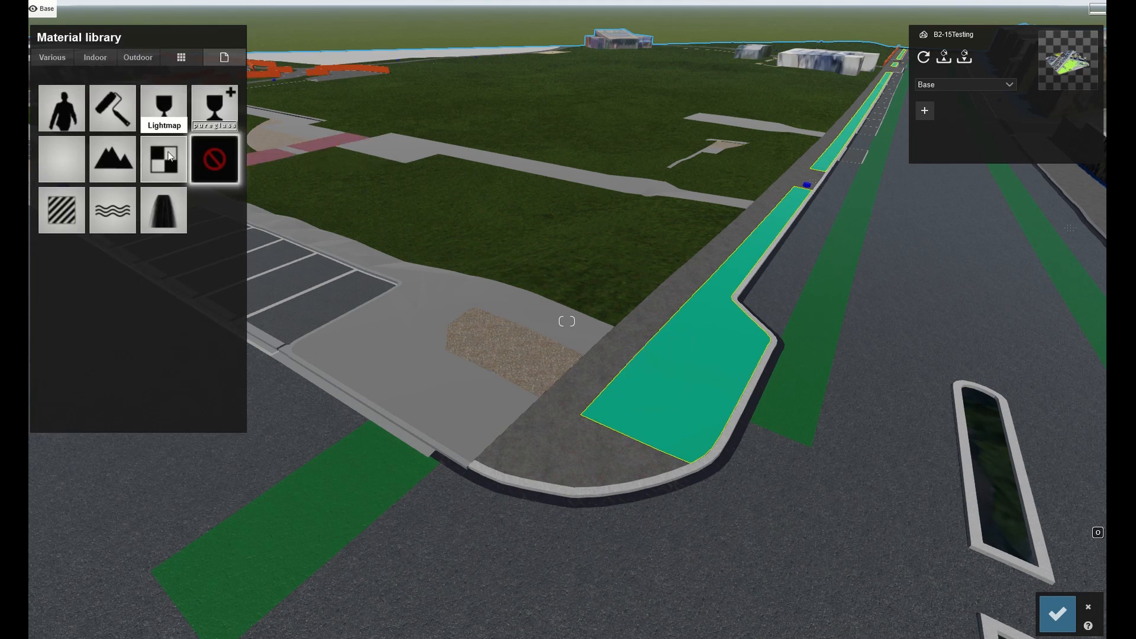
pyautogui.click(165, 100)
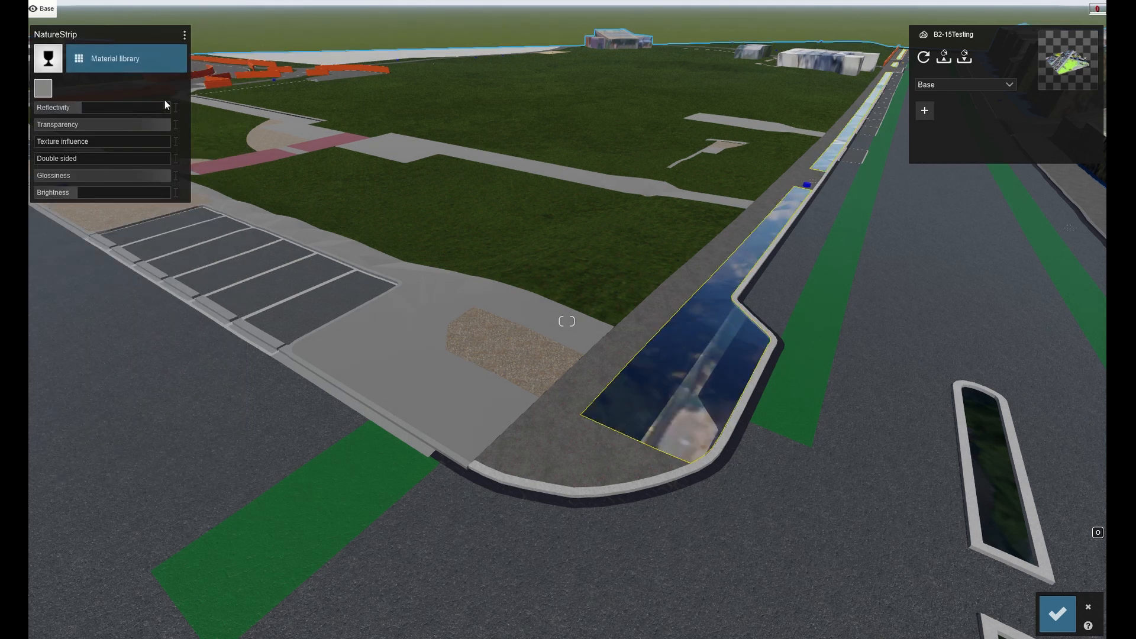
pyautogui.click(185, 33)
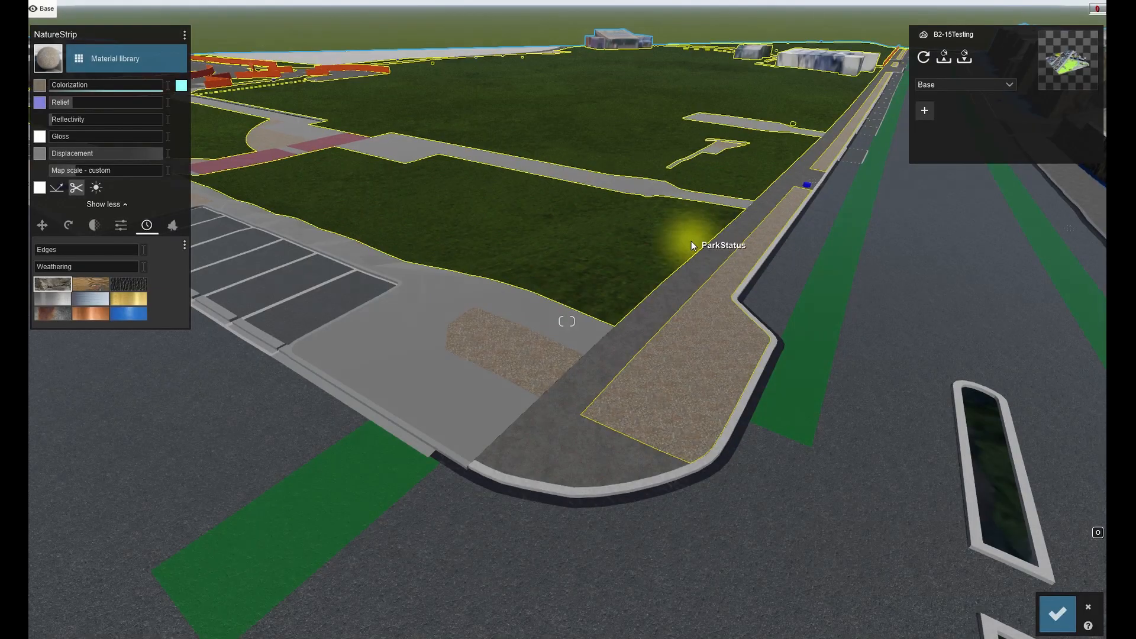
pyautogui.moveTo(693, 246); pyautogui.dragTo(545, 300, button='right')
pyautogui.press('d')
pyautogui.press('d')
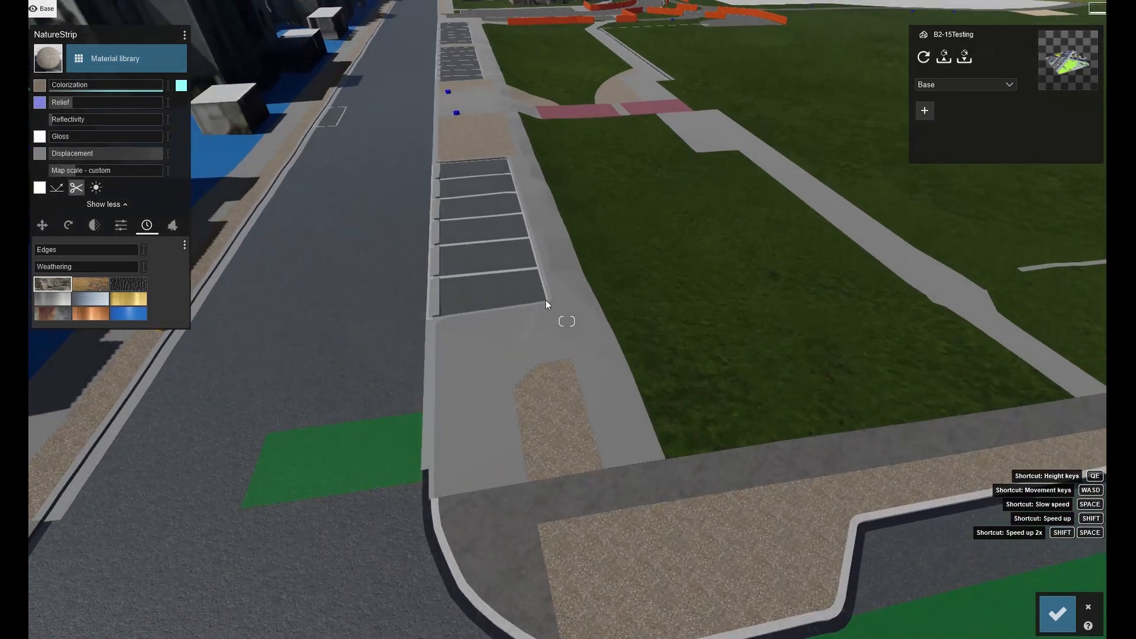
# Apply Polii Concrete 03 2k from the Outdoor Concrete library to the concrete footpath.
pyautogui.click(496, 348)
pyautogui.click(142, 58)
pyautogui.click(99, 91)
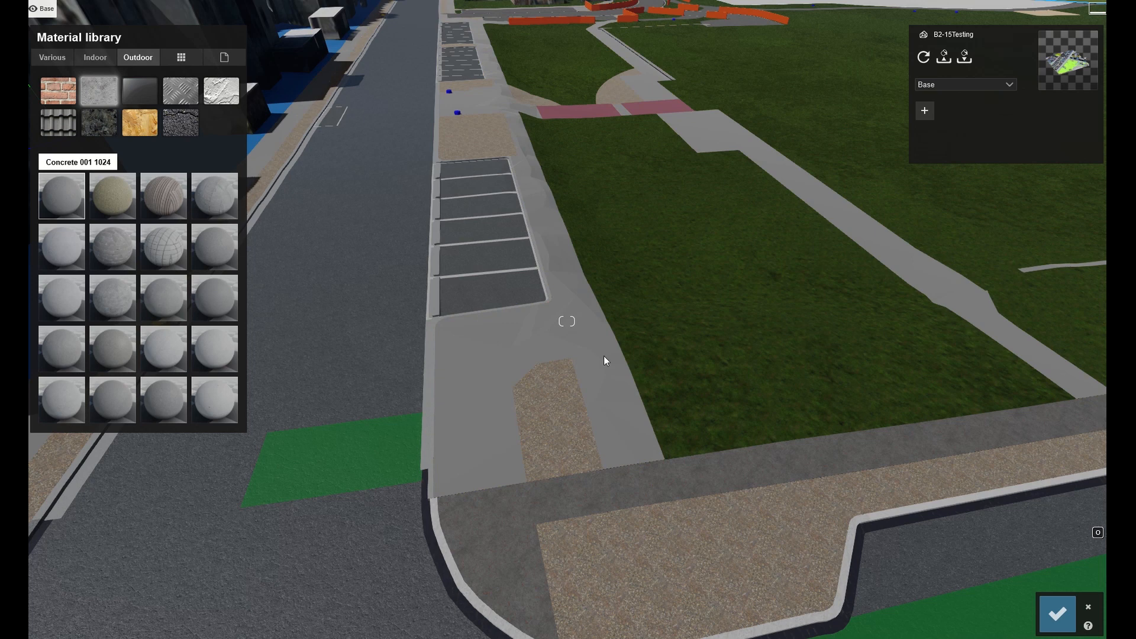
pyautogui.click(541, 419)
pyautogui.moveTo(539, 399); pyautogui.dragTo(571, 355, button='right')
pyautogui.press('e')
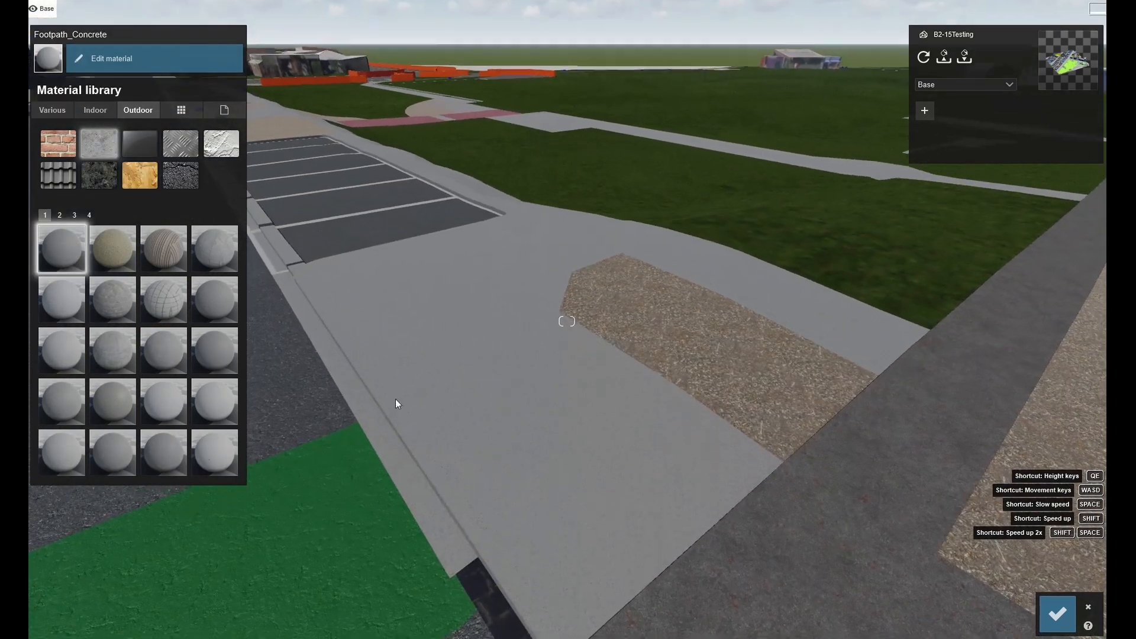
pyautogui.click(75, 217)
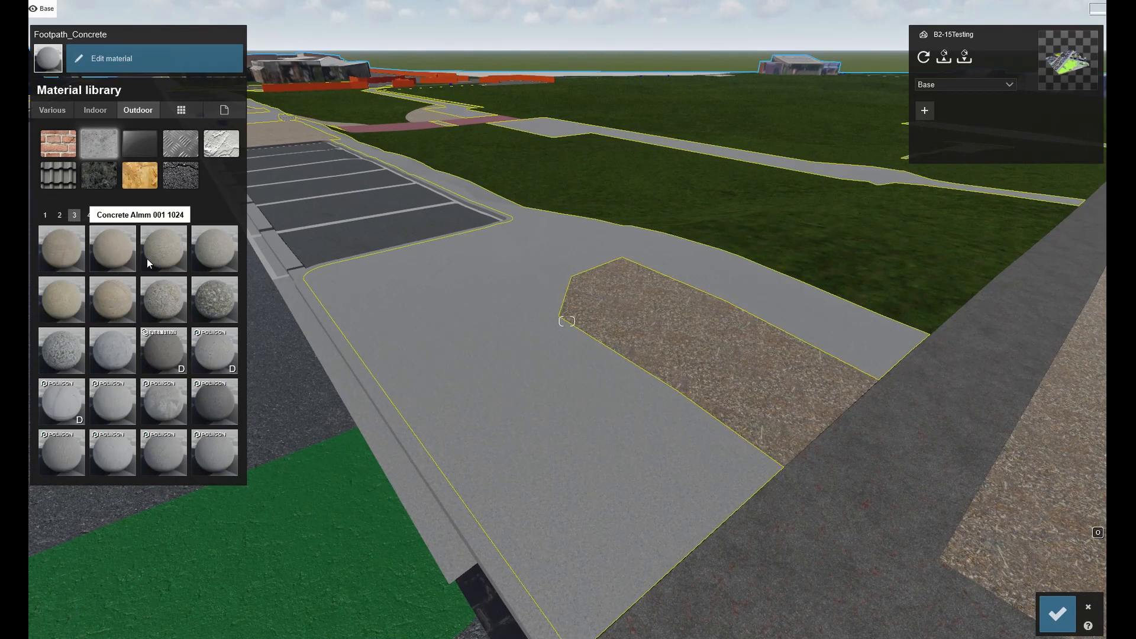
pyautogui.click(168, 353)
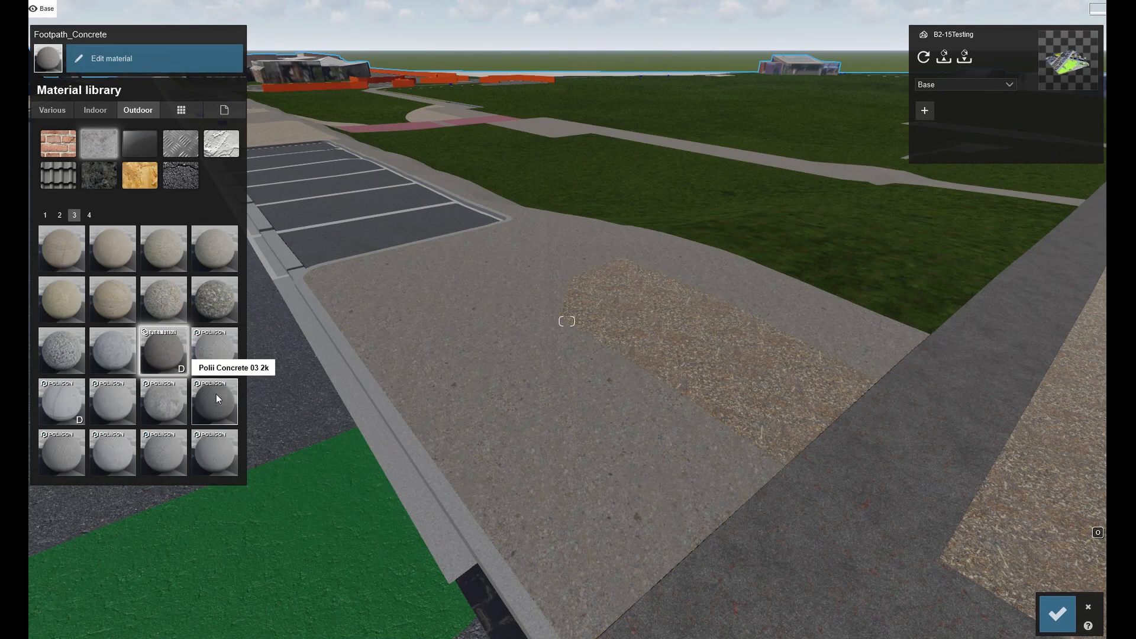
pyautogui.click(215, 394)
# Fly over the model to inspect the footpaths, car park and road materials.
pyautogui.press('d')
pyautogui.moveTo(893, 382); pyautogui.dragTo(781, 361, button='right')
pyautogui.press('d')
pyautogui.press('w')
pyautogui.press('q')
pyautogui.press('d')
pyautogui.press('d')
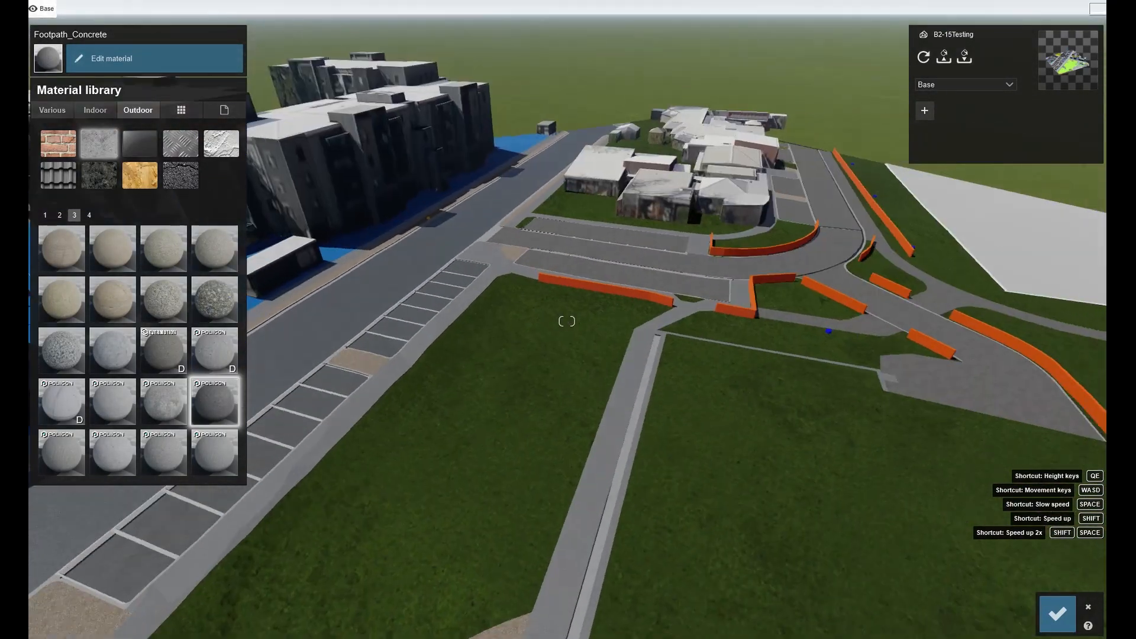
pyautogui.press('w')
pyautogui.press('w')
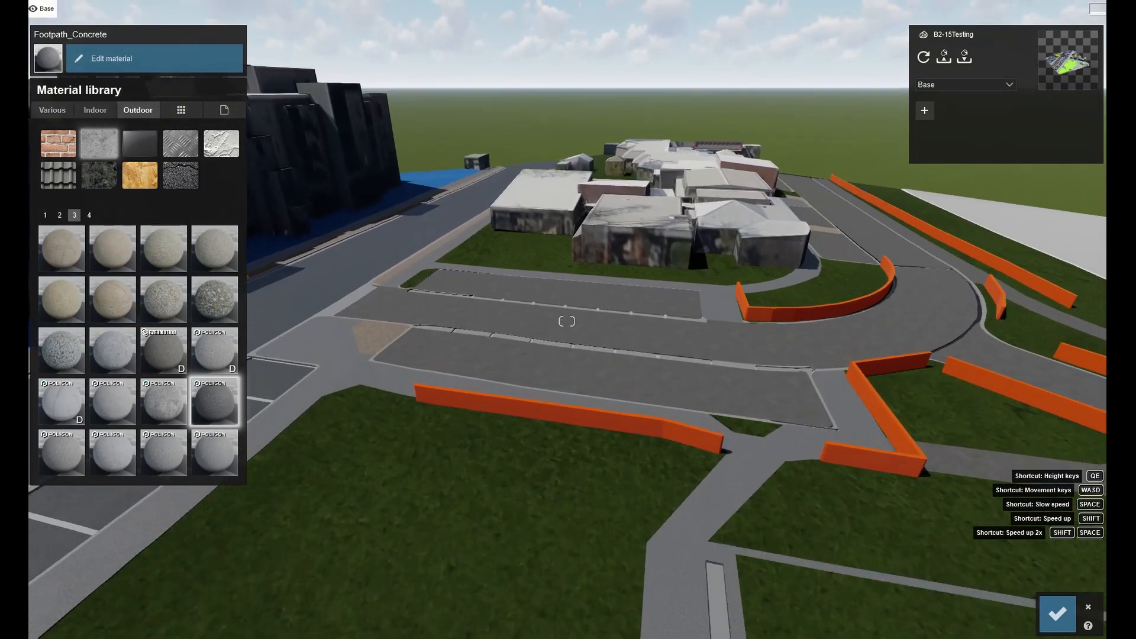
pyautogui.moveTo(567, 322); pyautogui.dragTo(764, 361, button='right')
pyautogui.press('w')
pyautogui.press('w')
pyautogui.press('s')
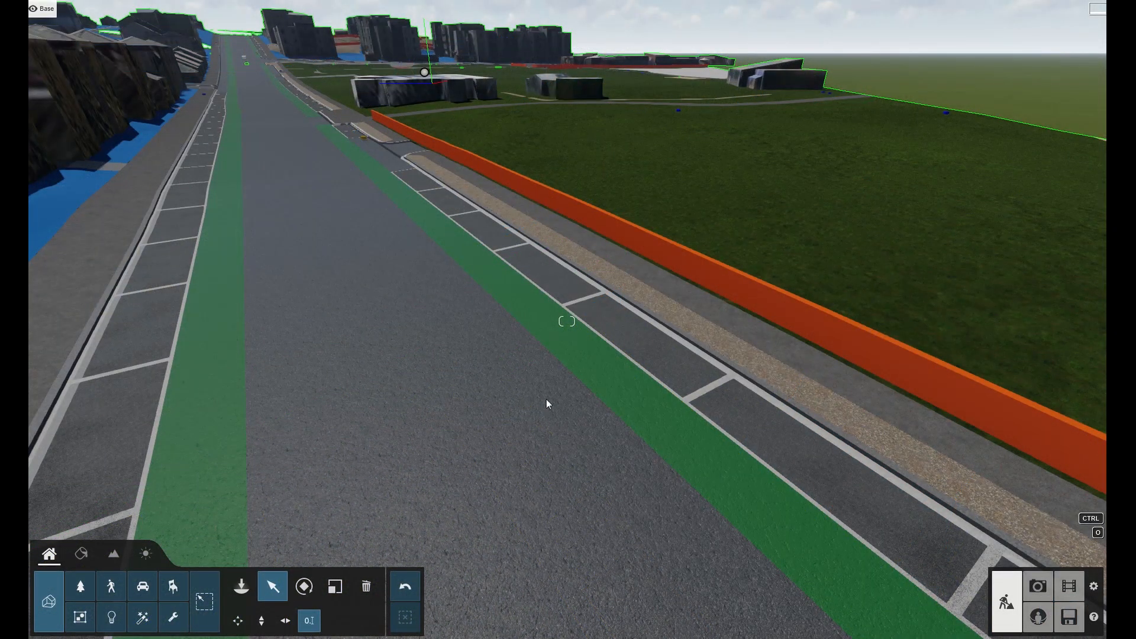
pyautogui.moveTo(558, 386); pyautogui.dragTo(610, 371, button='right')
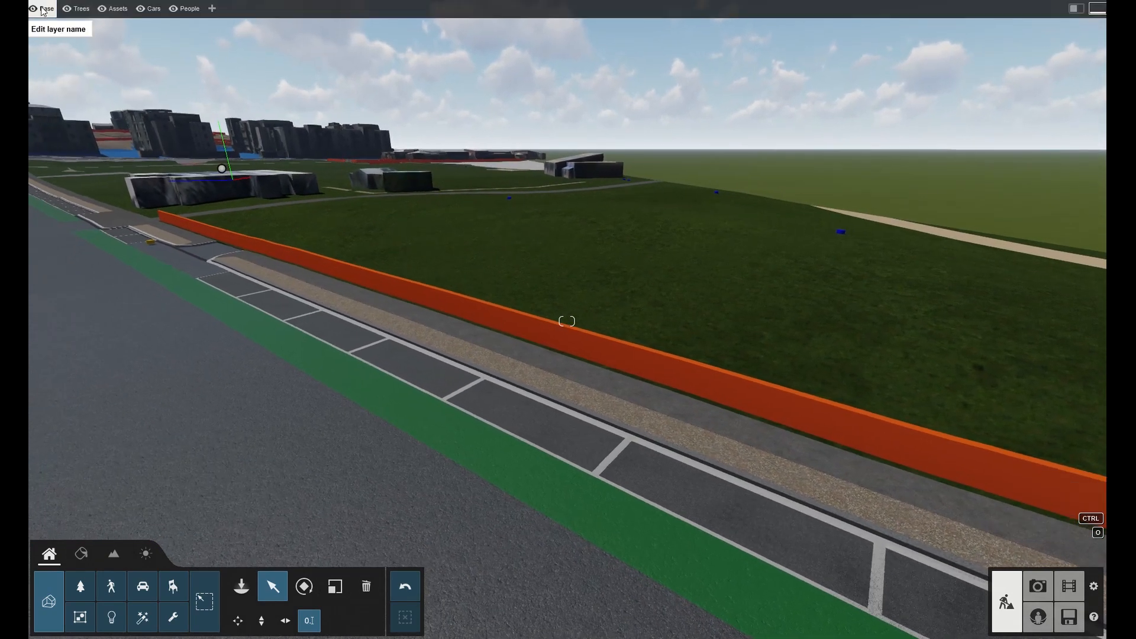
# Switch to the Trees layer and place a BigLeaf Maple2 L tree from the broadleaf library beside the footpath along the orange wall.
pyautogui.click(75, 12)
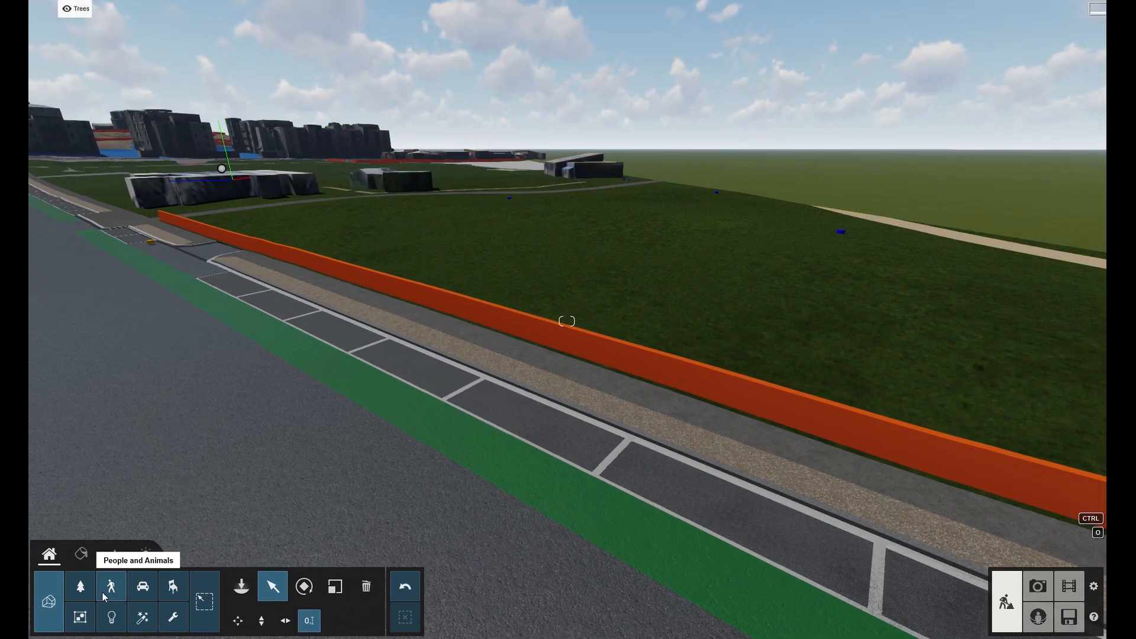
pyautogui.click(236, 591)
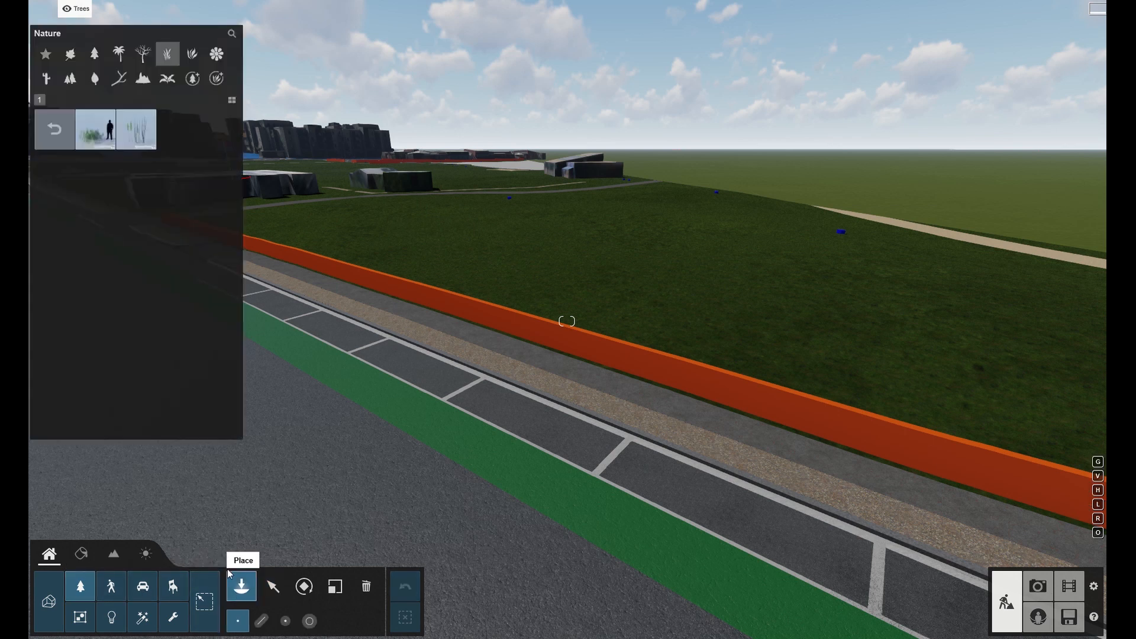
pyautogui.click(70, 54)
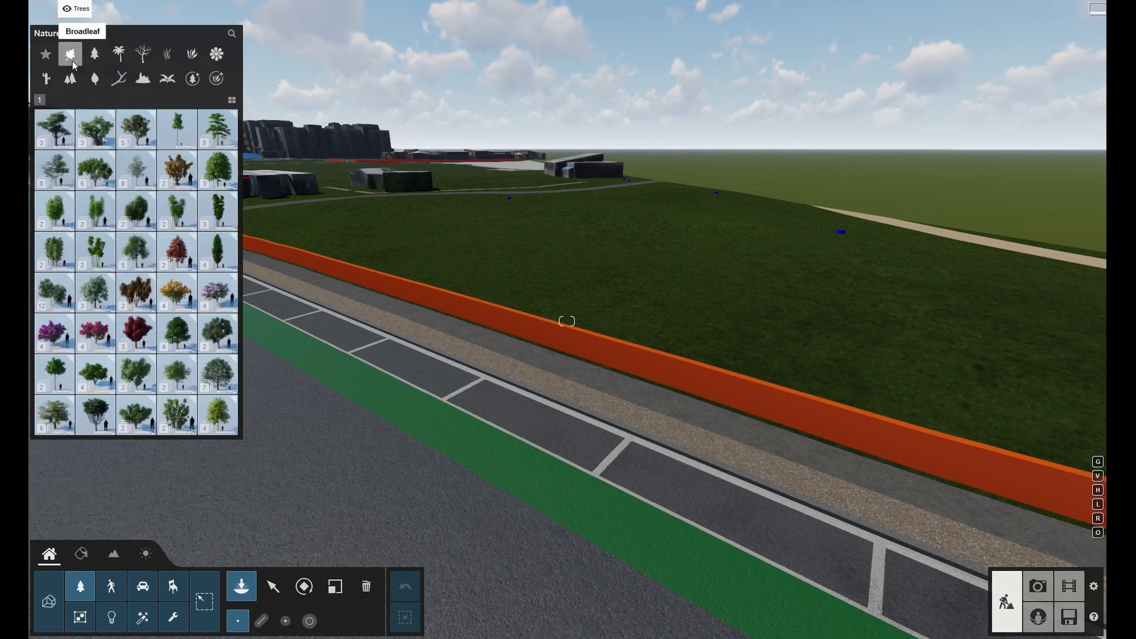
pyautogui.moveTo(224, 170)
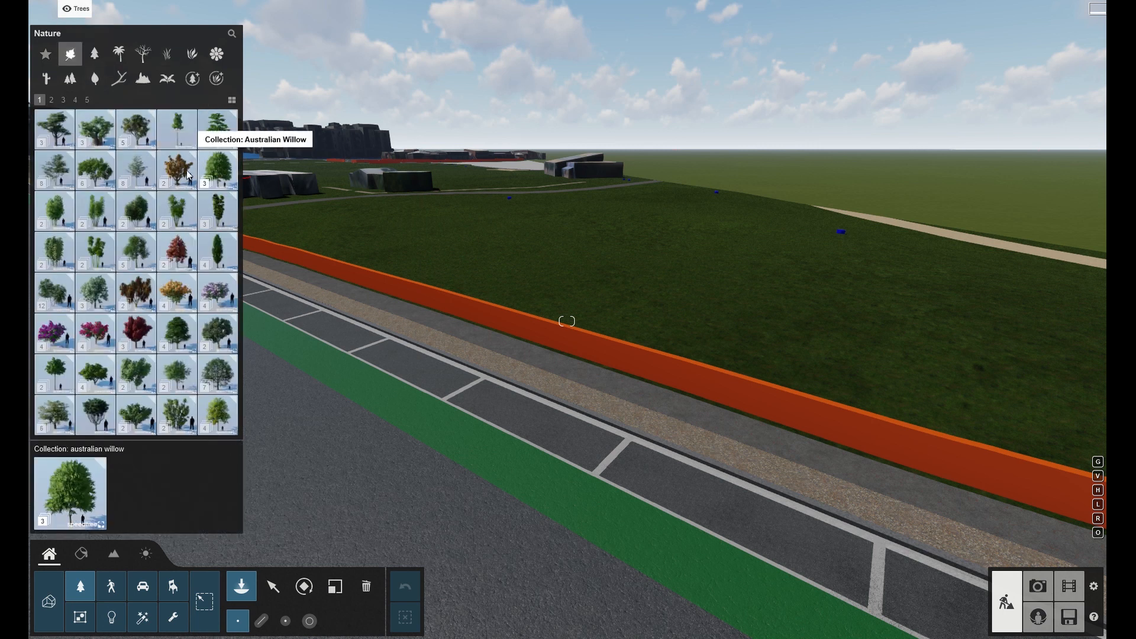
pyautogui.click(143, 253)
pyautogui.moveTo(134, 127)
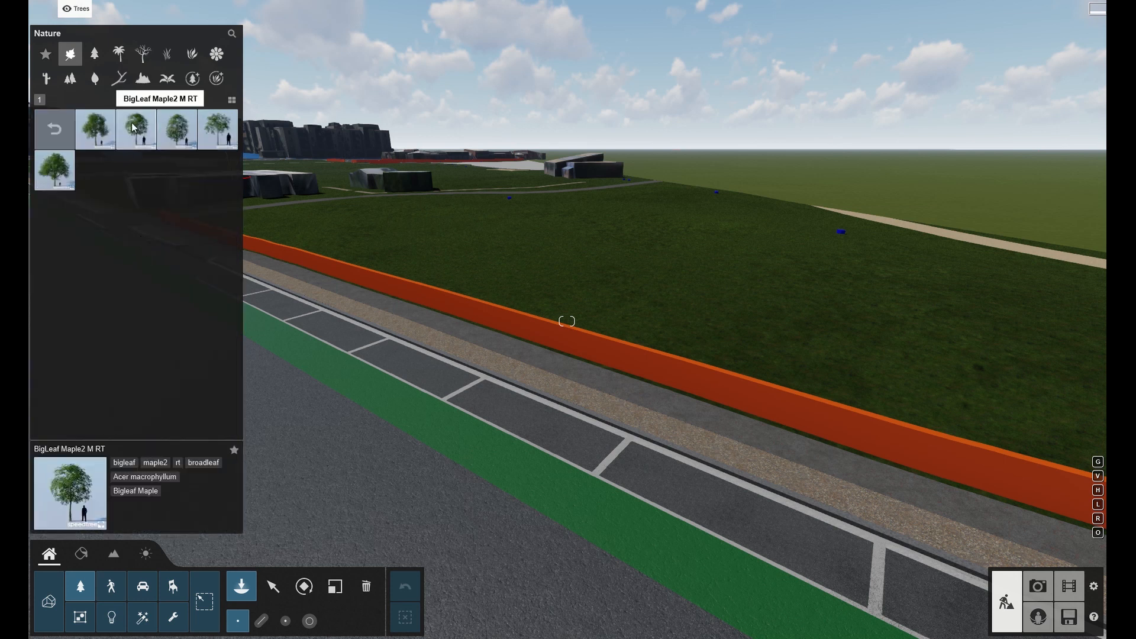
pyautogui.click(232, 101)
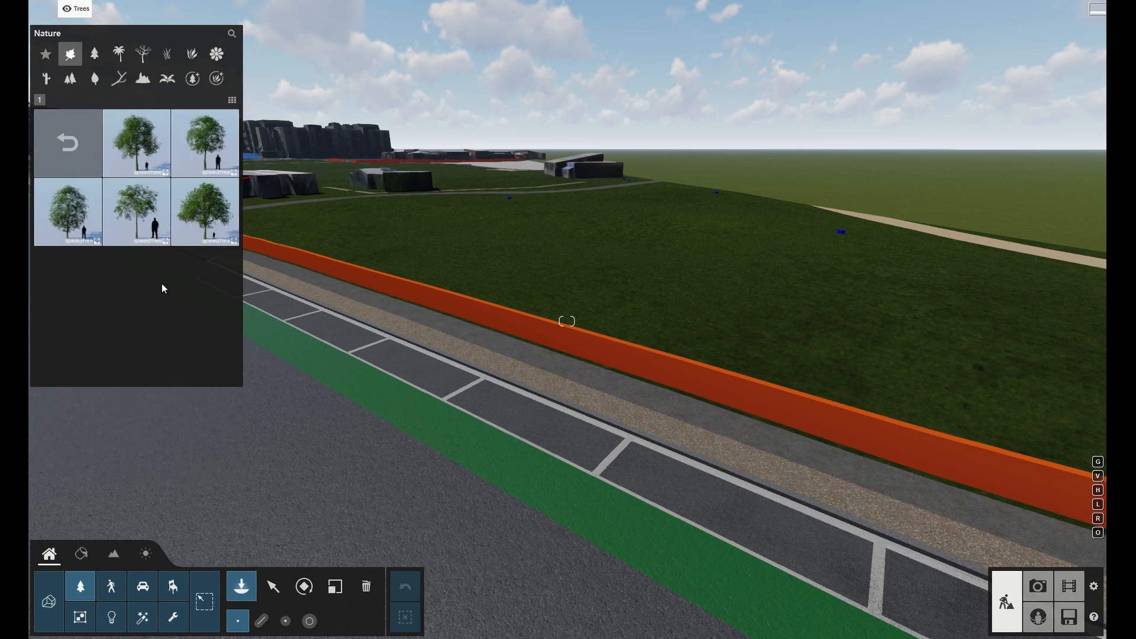
pyautogui.click(134, 137)
pyautogui.click(789, 455)
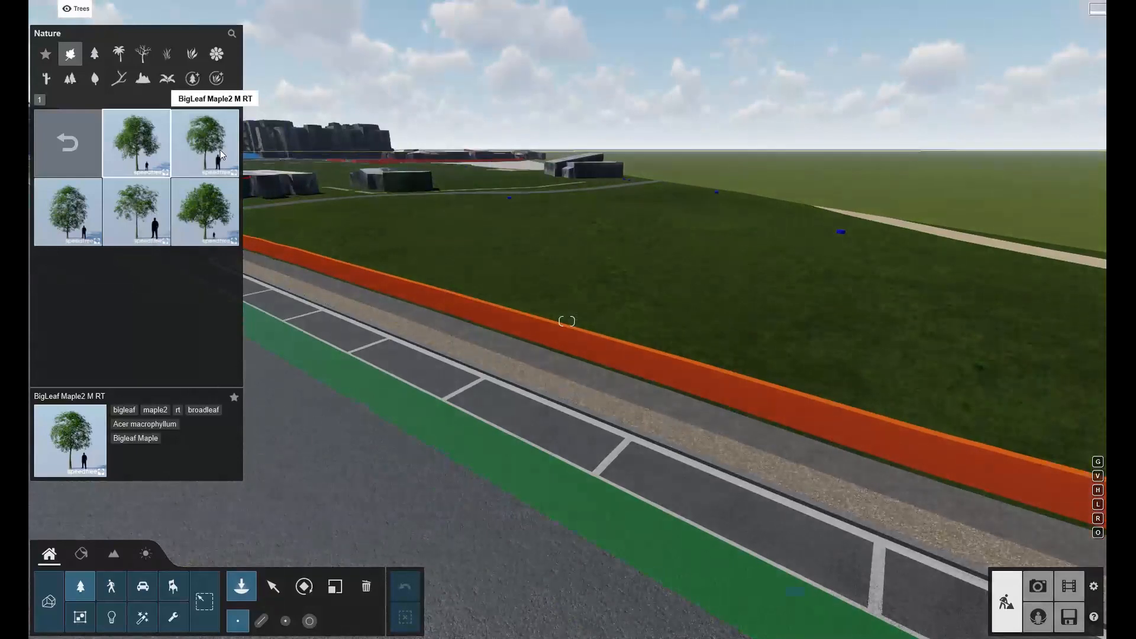
# Place further BigLeaf Maple2 trees, including the XL and M2 variants, along the footpath next to the wall.
pyautogui.click(205, 142)
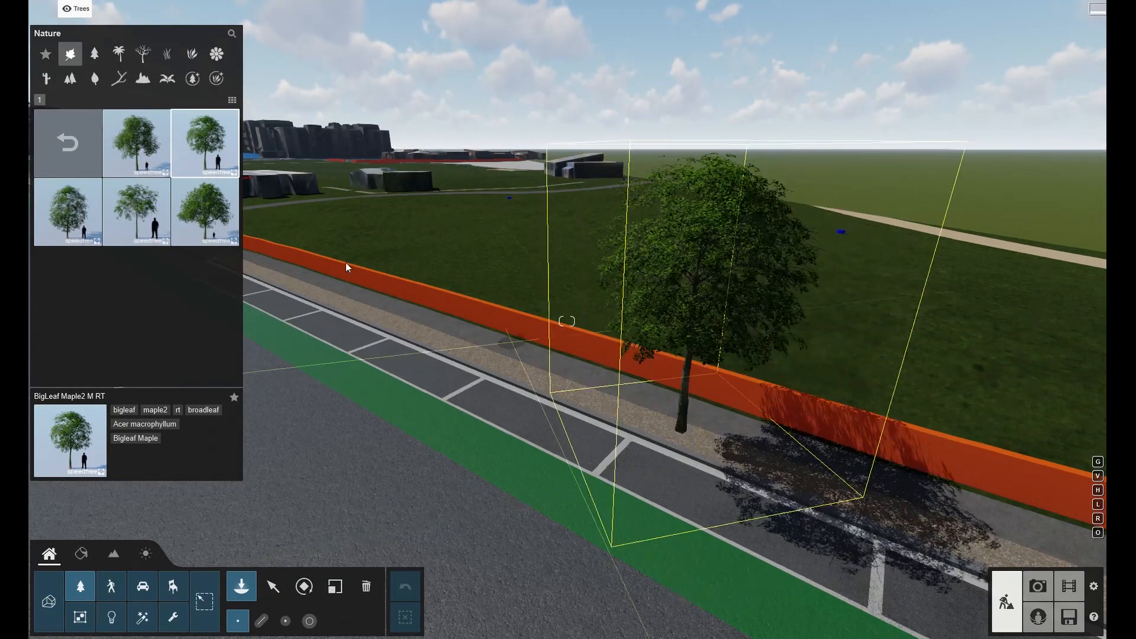
pyautogui.click(204, 211)
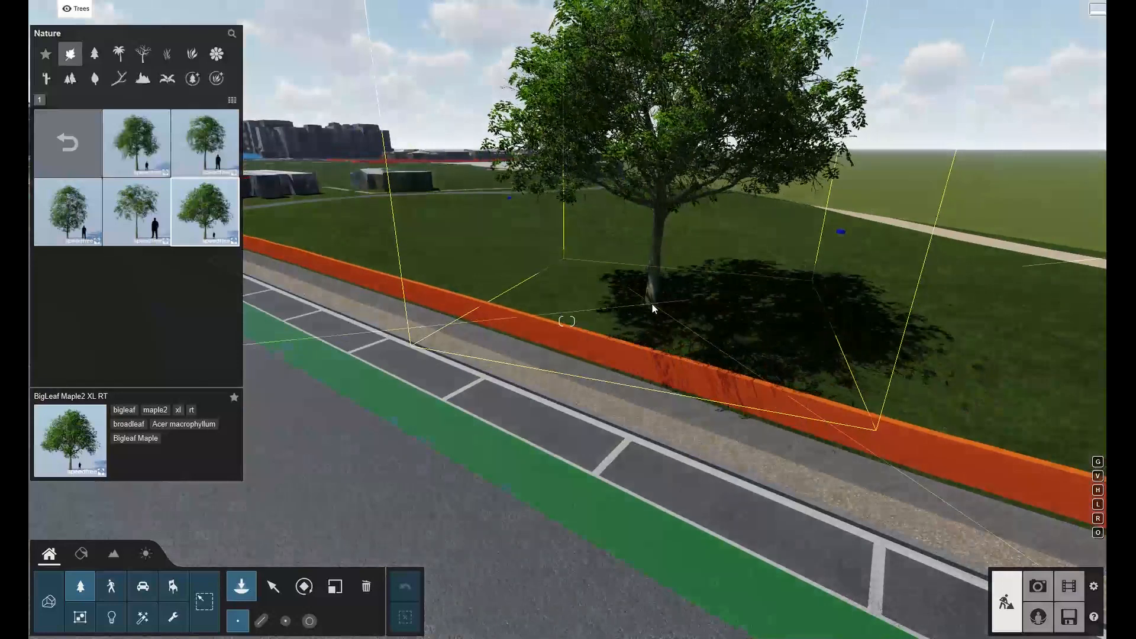
pyautogui.click(653, 296)
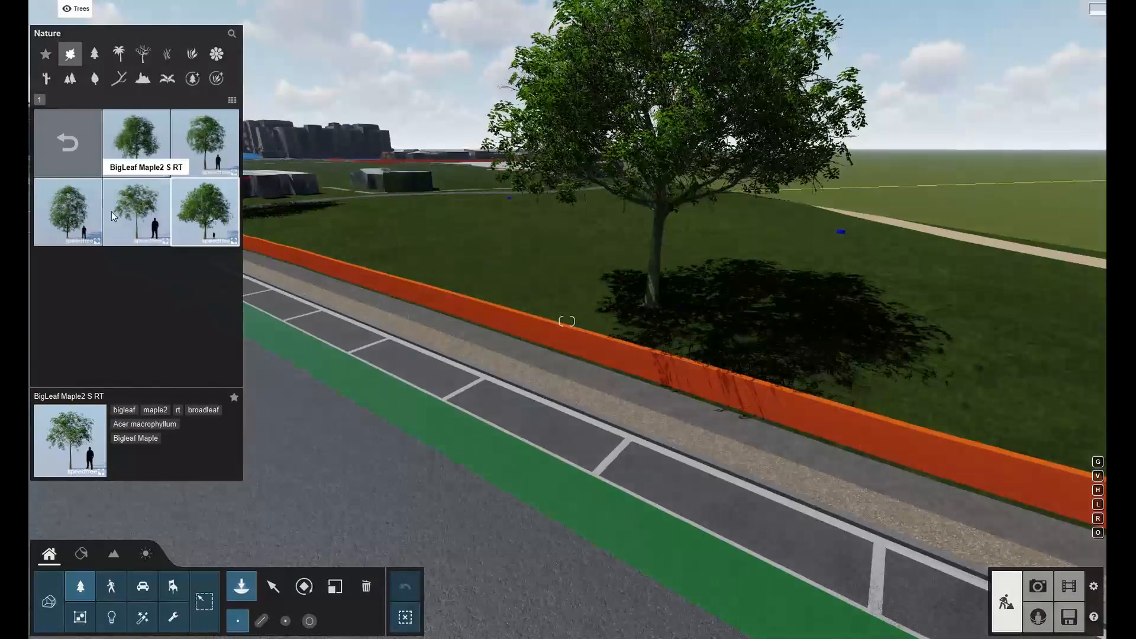
pyautogui.click(61, 214)
pyautogui.click(414, 242)
pyautogui.click(152, 157)
pyautogui.click(643, 377)
# Add more BigLeaf Maple2 trees along the kerb further down the car park.
pyautogui.moveTo(643, 378); pyautogui.dragTo(640, 480, button='right')
pyautogui.press('q')
pyautogui.moveTo(846, 482); pyautogui.dragTo(846, 497, button='right')
pyautogui.press('s')
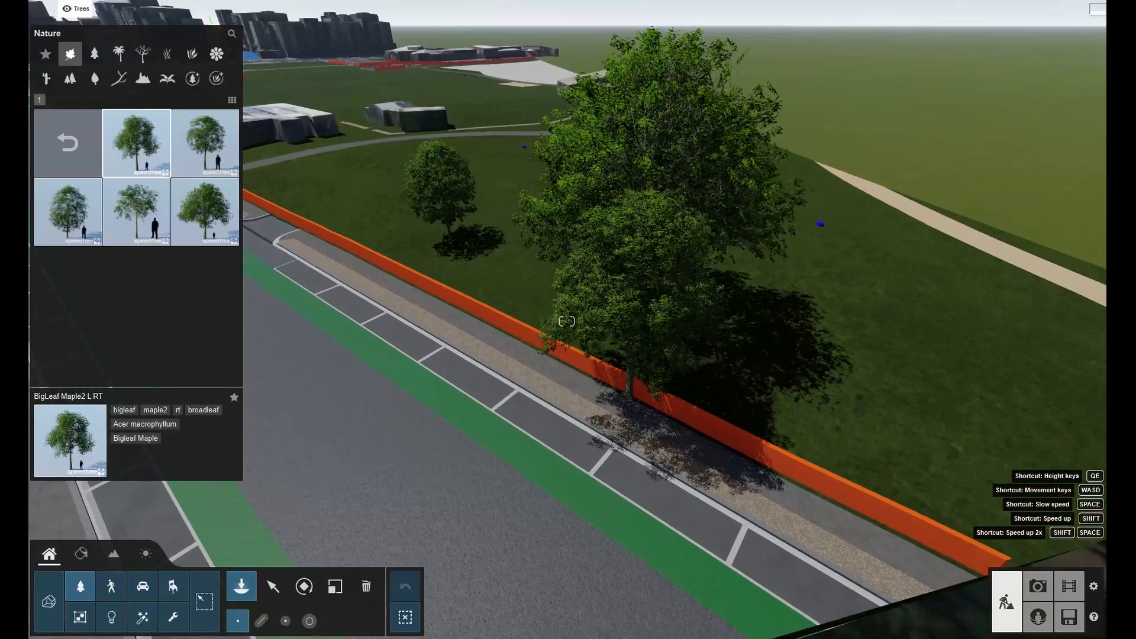
pyautogui.click(846, 494)
pyautogui.click(546, 360)
pyautogui.press('a')
pyautogui.moveTo(515, 355); pyautogui.dragTo(686, 370, button='right')
pyautogui.press('q')
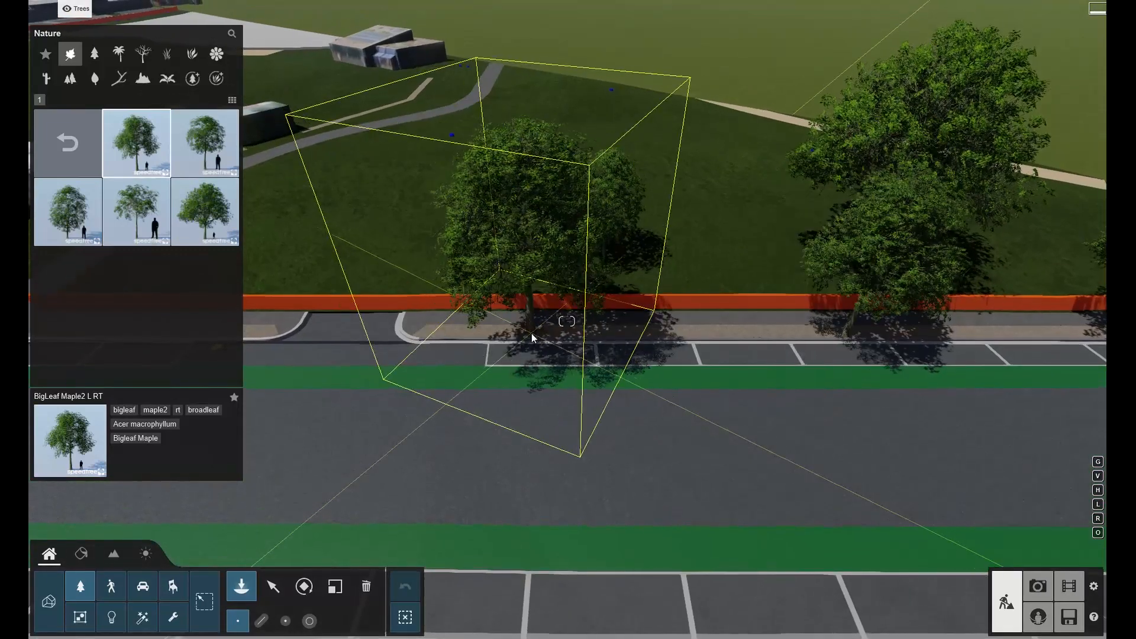
# Place more maple trees along the footpath edge near the low building.
pyautogui.click(517, 335)
pyautogui.press('s')
pyautogui.press('a')
pyautogui.moveTo(517, 335); pyautogui.dragTo(551, 315, button='right')
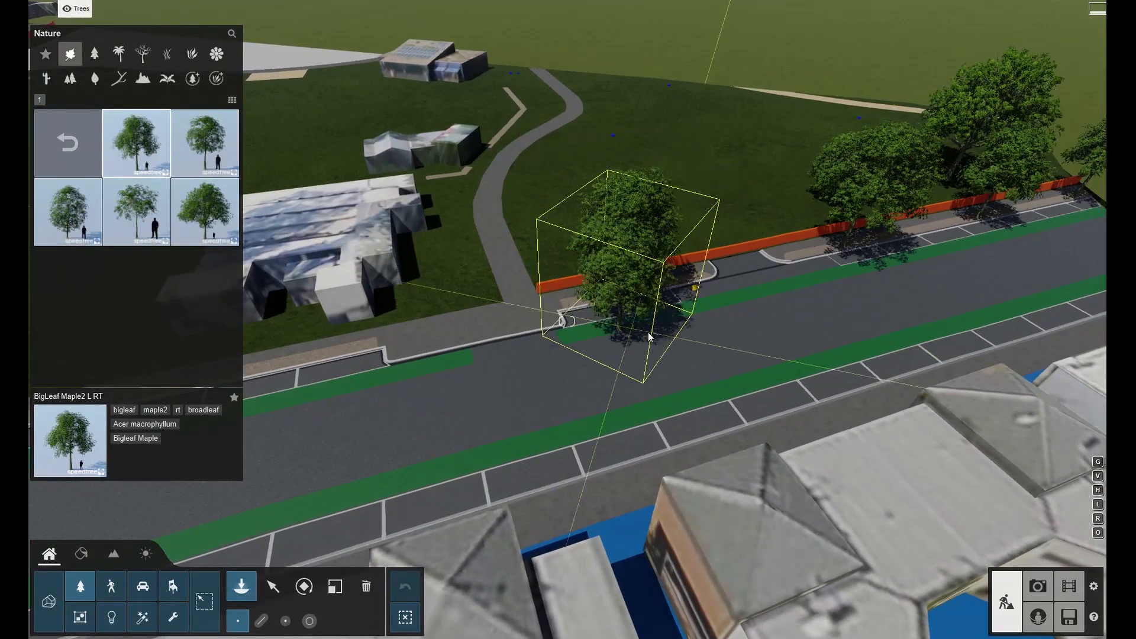
pyautogui.click(325, 355)
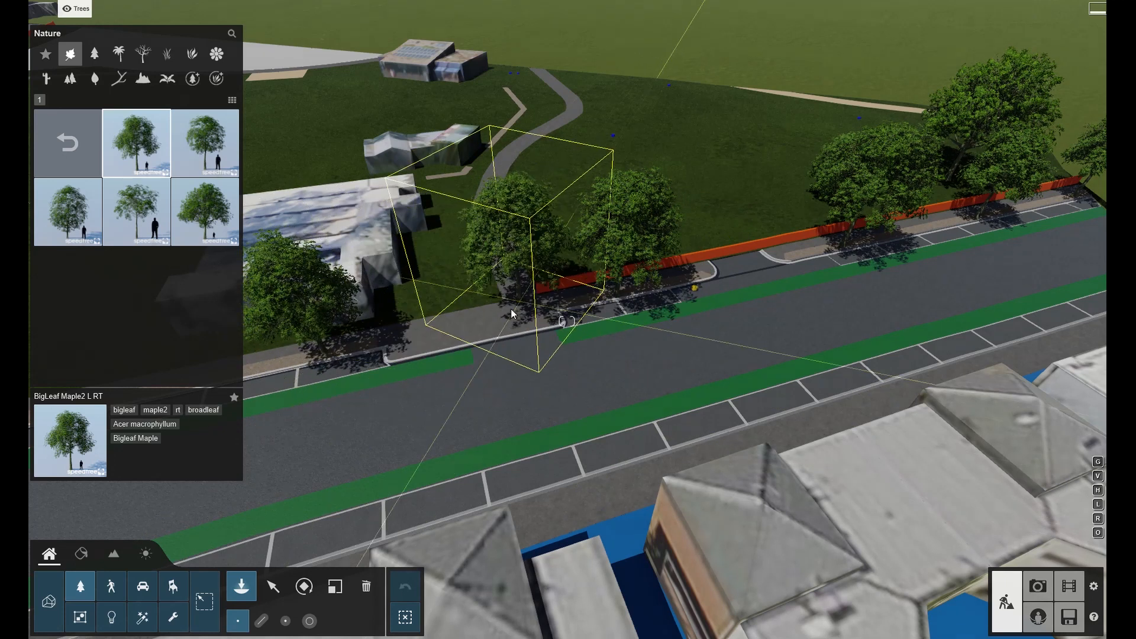
pyautogui.click(514, 312)
pyautogui.press('a')
pyautogui.moveTo(577, 294); pyautogui.dragTo(464, 296, button='right')
# Place BigLeaf Maple2 M and XL trees in the grassed park area behind the wall.
pyautogui.click(226, 145)
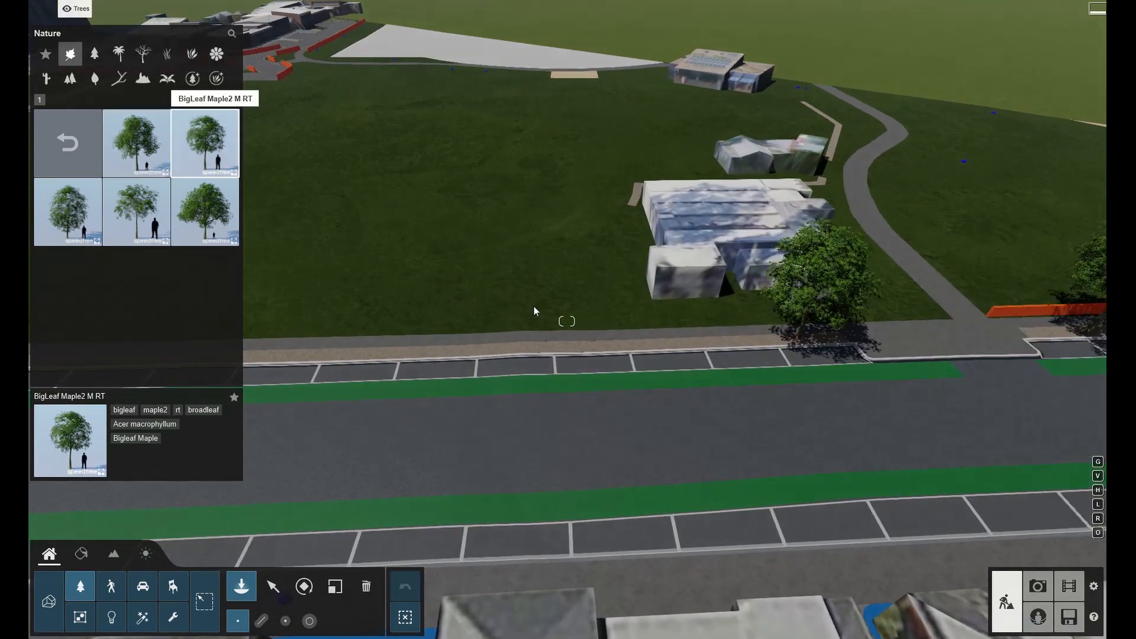
pyautogui.click(614, 327)
pyautogui.press('d')
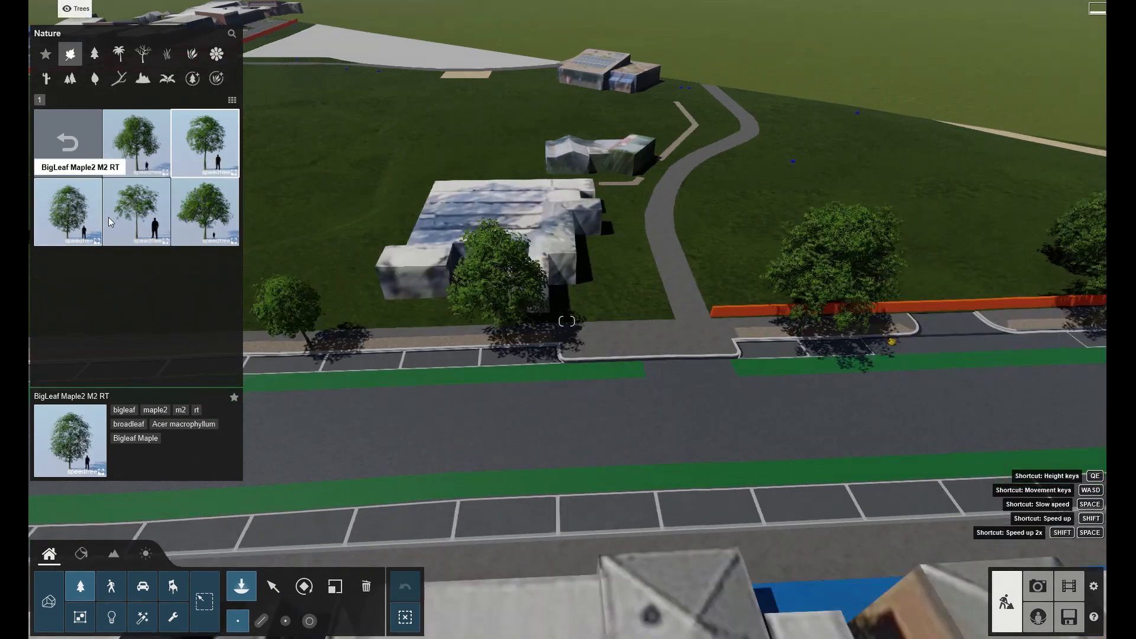
pyautogui.click(212, 219)
pyautogui.click(719, 213)
pyautogui.click(884, 222)
pyautogui.click(647, 261)
pyautogui.moveTo(647, 261); pyautogui.dragTo(766, 264, button='right')
pyautogui.press('s')
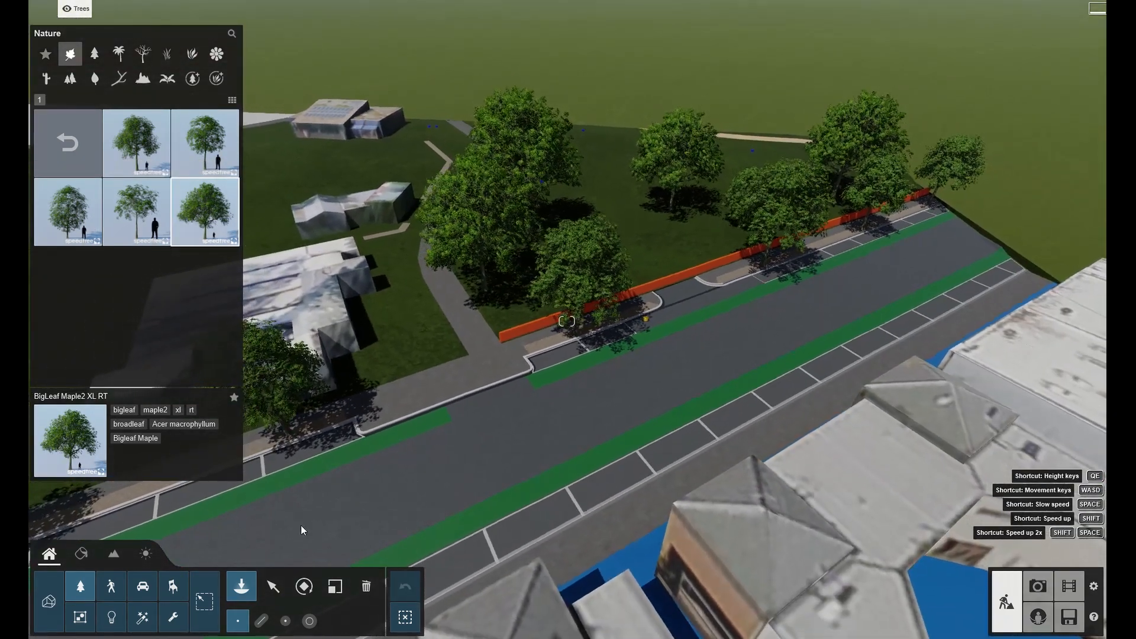
# Select one street tree, select all trees of the same type, and randomize their sizes.
pyautogui.click(270, 587)
pyautogui.press('s')
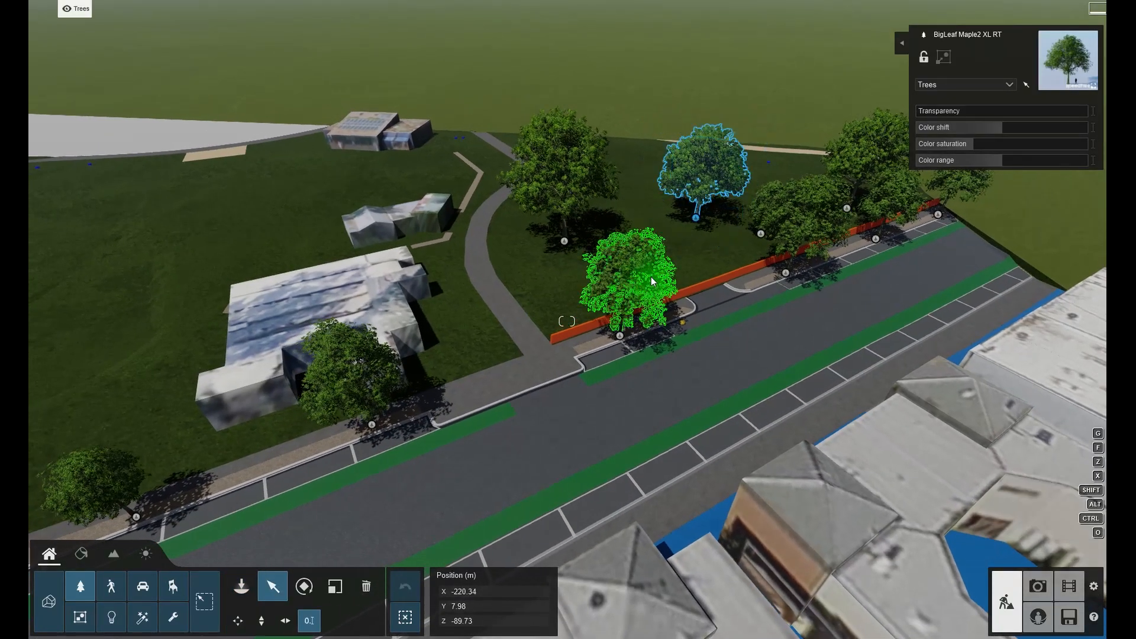
pyautogui.click(645, 280)
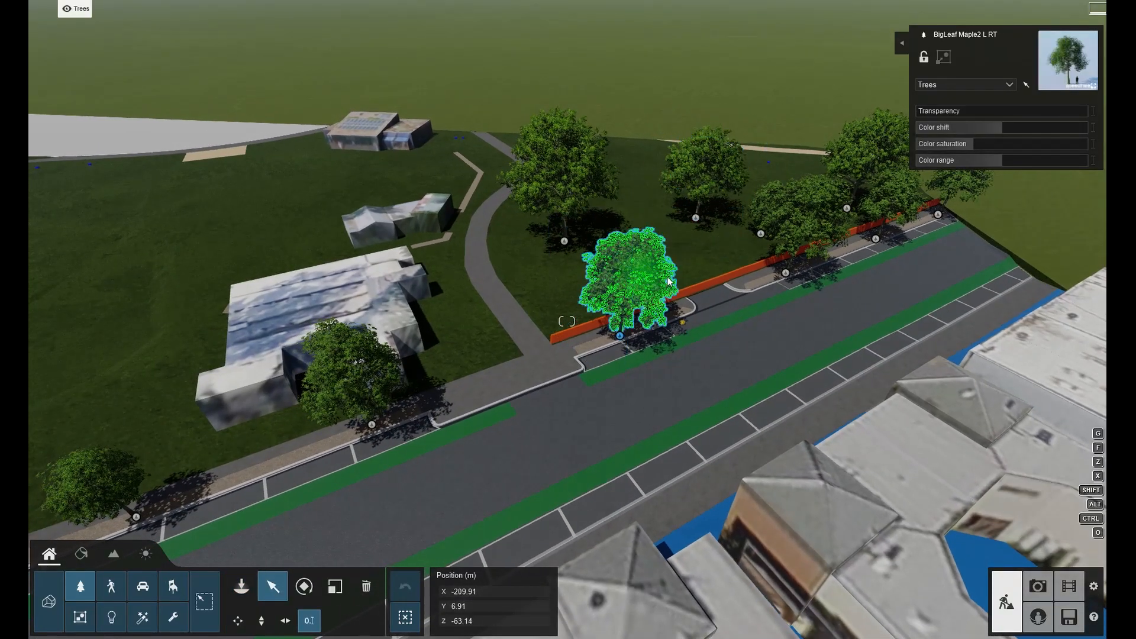
pyautogui.click(902, 43)
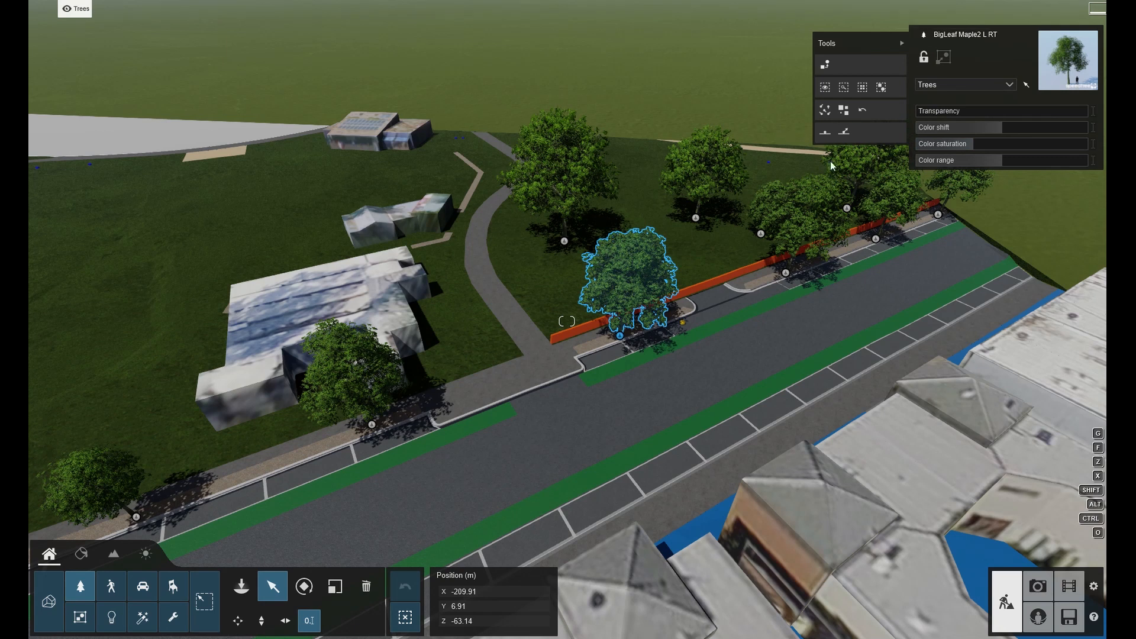
pyautogui.click(862, 88)
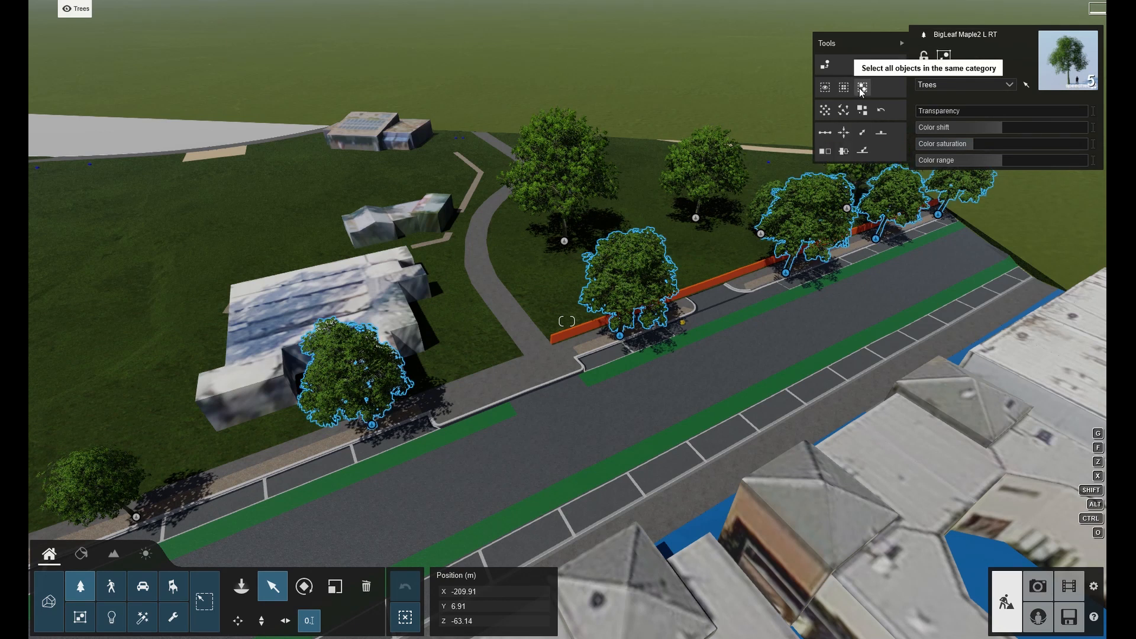
pyautogui.click(843, 111)
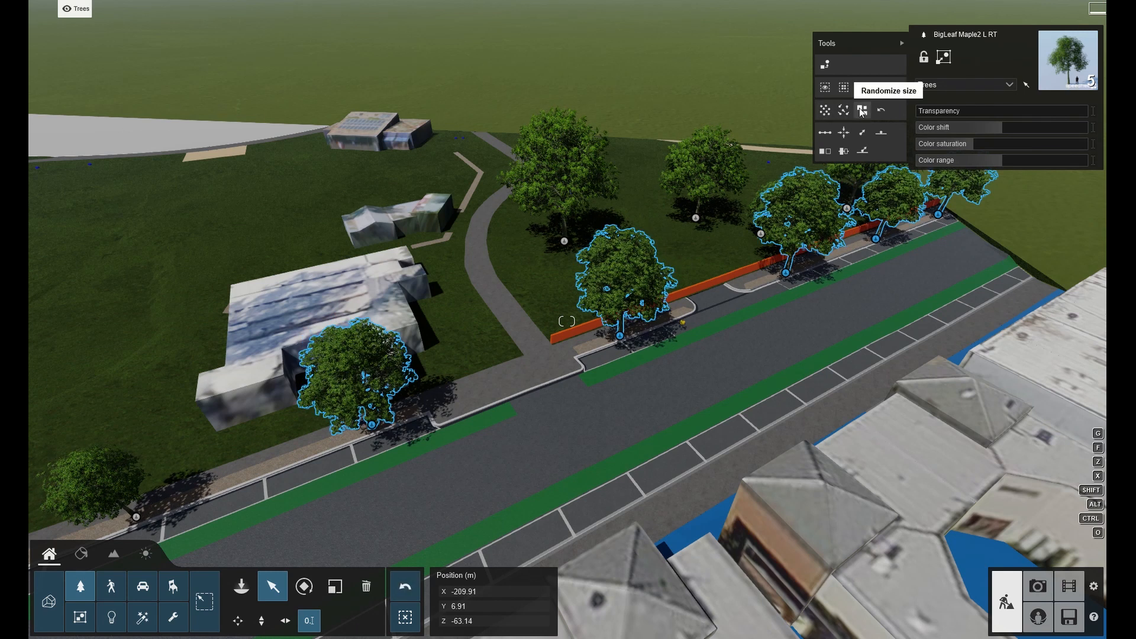
pyautogui.click(861, 113)
pyautogui.moveTo(846, 137); pyautogui.dragTo(878, 77, button='right')
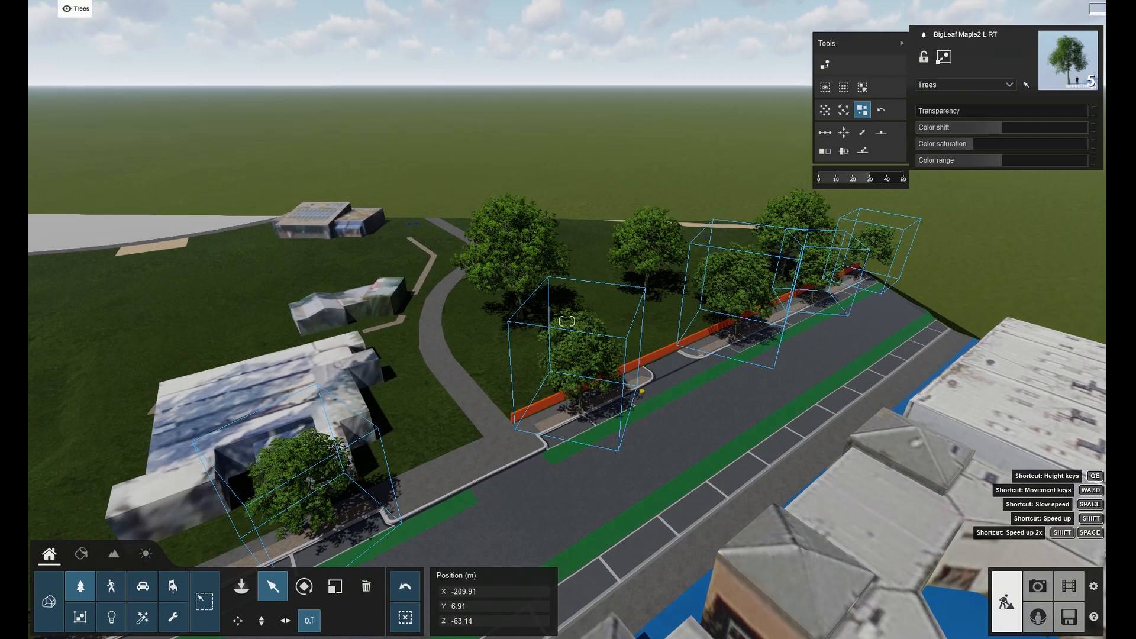
# Fly around the street to review the tree placement and sizes.
pyautogui.press('a')
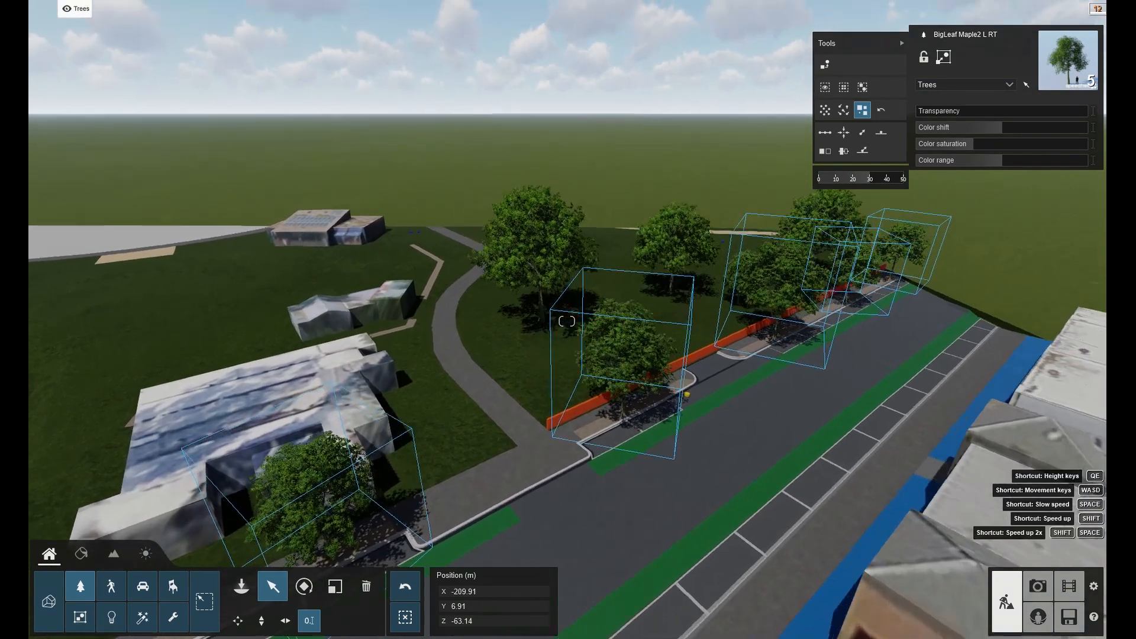
pyautogui.moveTo(567, 321); pyautogui.dragTo(569, 296, button='right')
pyautogui.moveTo(835, 328); pyautogui.dragTo(834, 337, button='right')
pyautogui.keyDown('ctrl'); pyautogui.moveTo(846, 360); pyautogui.dragTo(804, 383); pyautogui.keyUp('ctrl')
pyautogui.press('w')
pyautogui.moveTo(804, 383); pyautogui.dragTo(843, 352, button='right')
pyautogui.press('w')
pyautogui.press('d')
pyautogui.moveTo(567, 321); pyautogui.dragTo(515, 435, button='right')
pyautogui.press('s')
pyautogui.press('q')
pyautogui.press('d')
pyautogui.press('s')
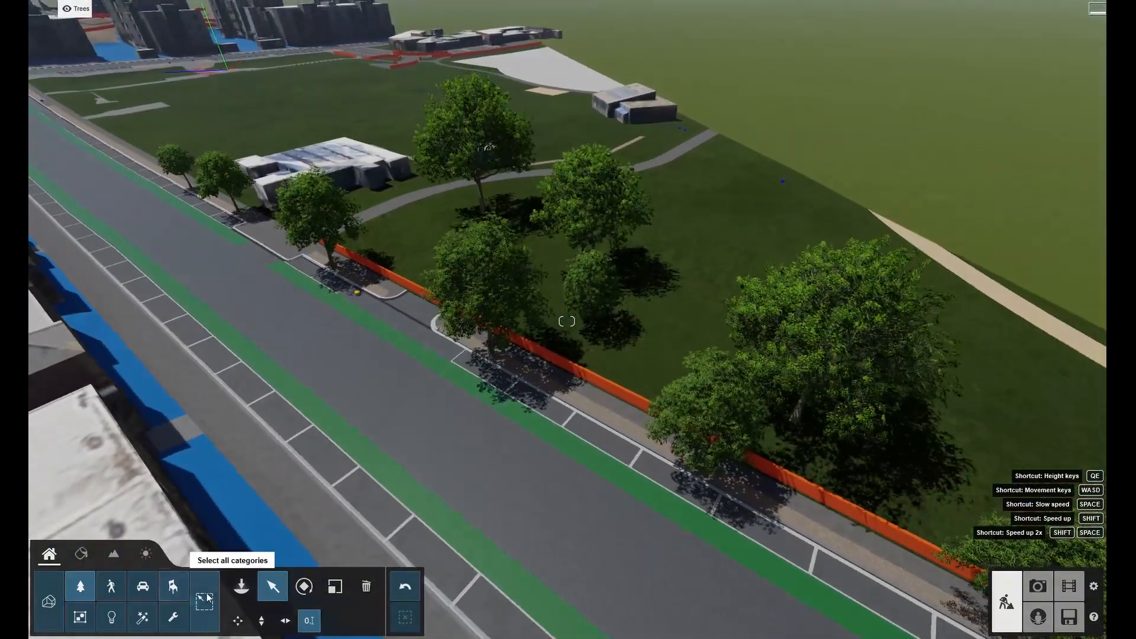
# Open the Cherrybark Oak collection from the broadleaf library and place oak trees in the park.
pyautogui.click(236, 590)
pyautogui.click(70, 54)
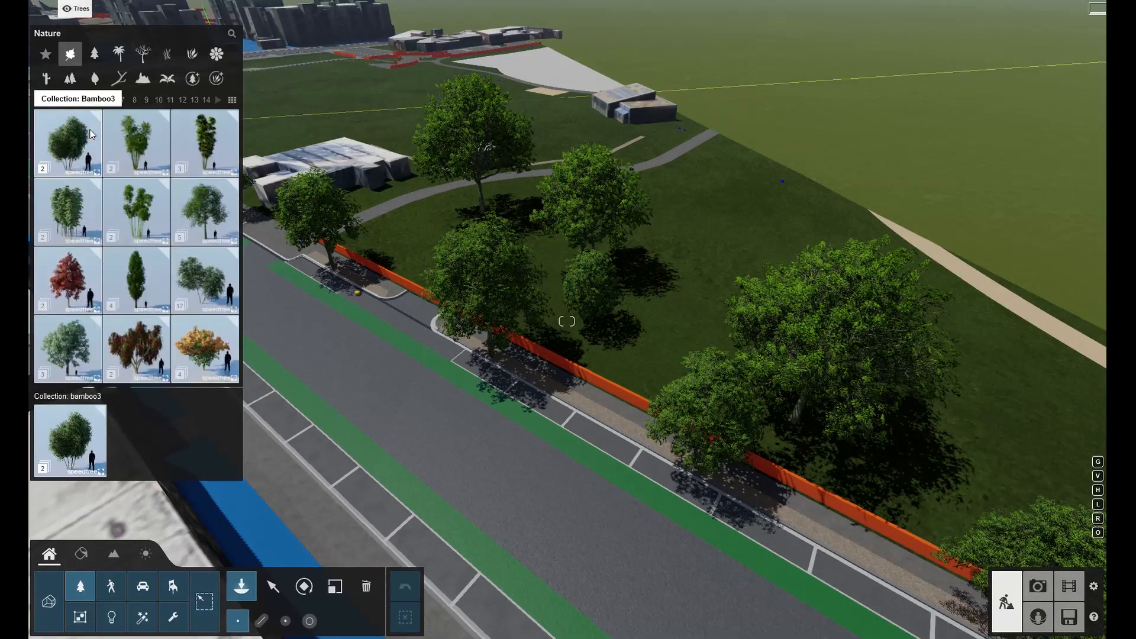
pyautogui.click(233, 100)
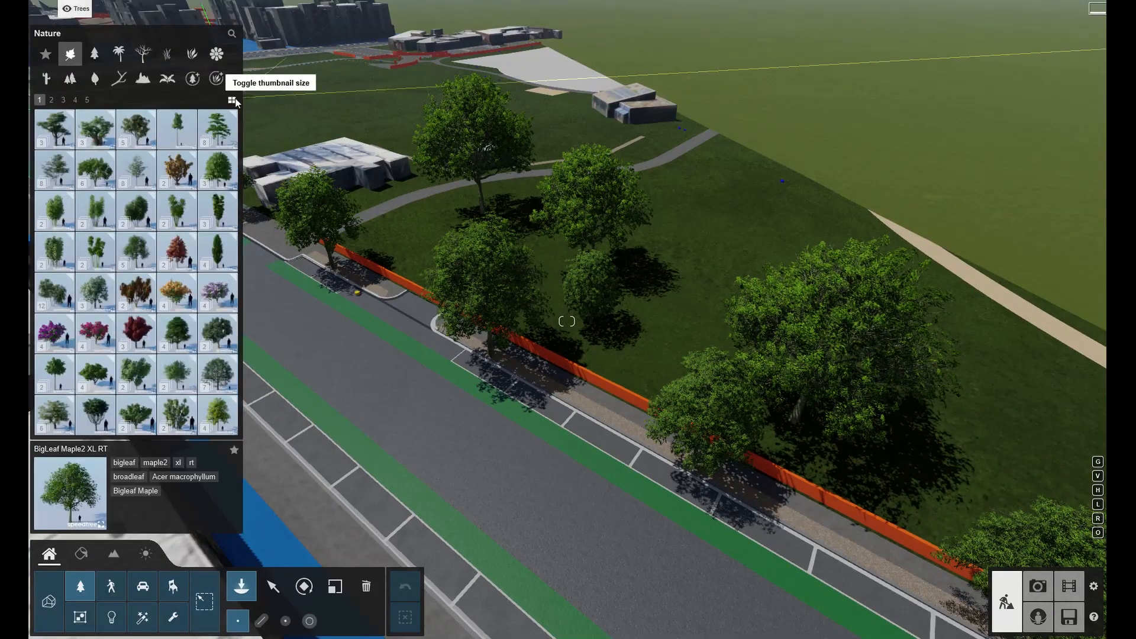
pyautogui.click(202, 293)
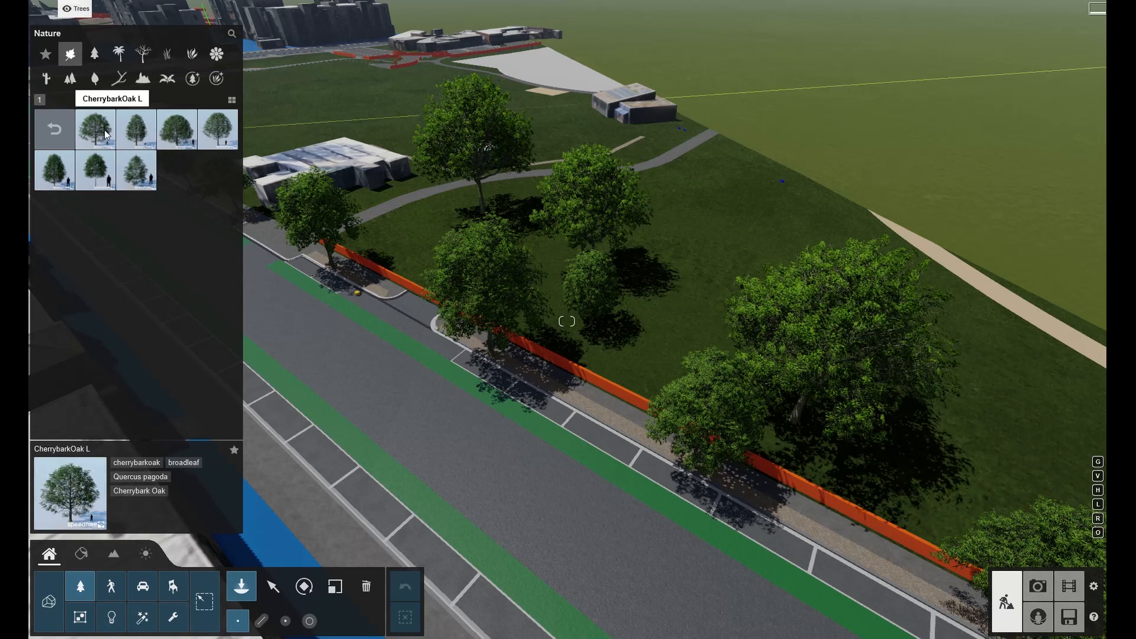
pyautogui.moveTo(744, 268); pyautogui.dragTo(716, 199)
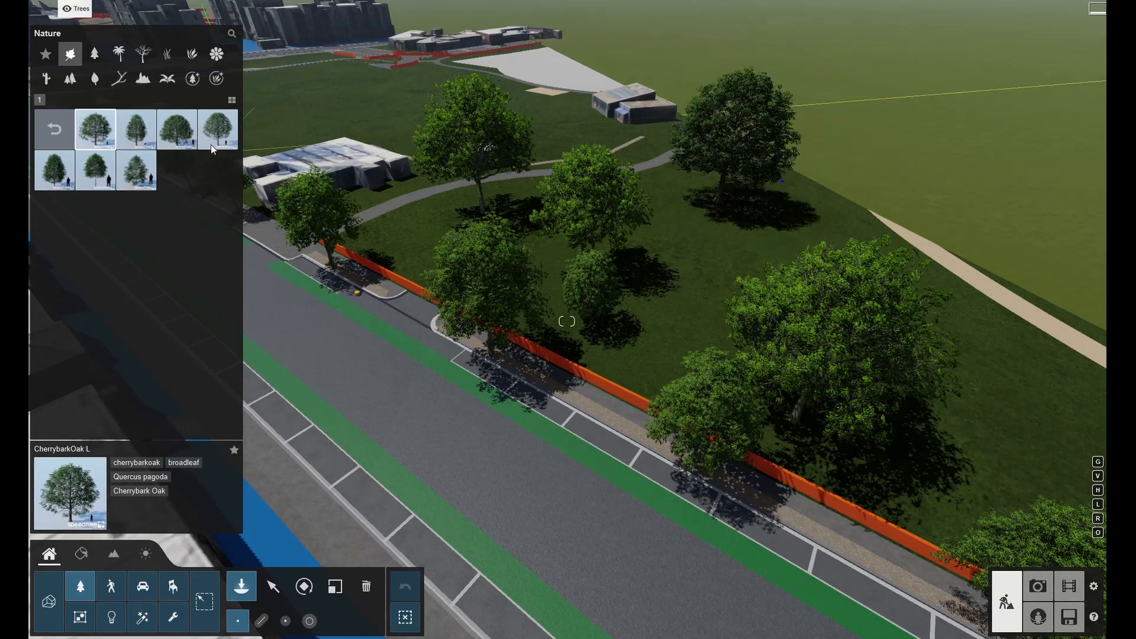
pyautogui.click(211, 144)
pyautogui.click(938, 416)
# Place more Cherrybark Oak variants, including the L2 and S3 sizes, across the park area.
pyautogui.click(136, 130)
pyautogui.click(486, 238)
pyautogui.click(406, 235)
pyautogui.click(538, 125)
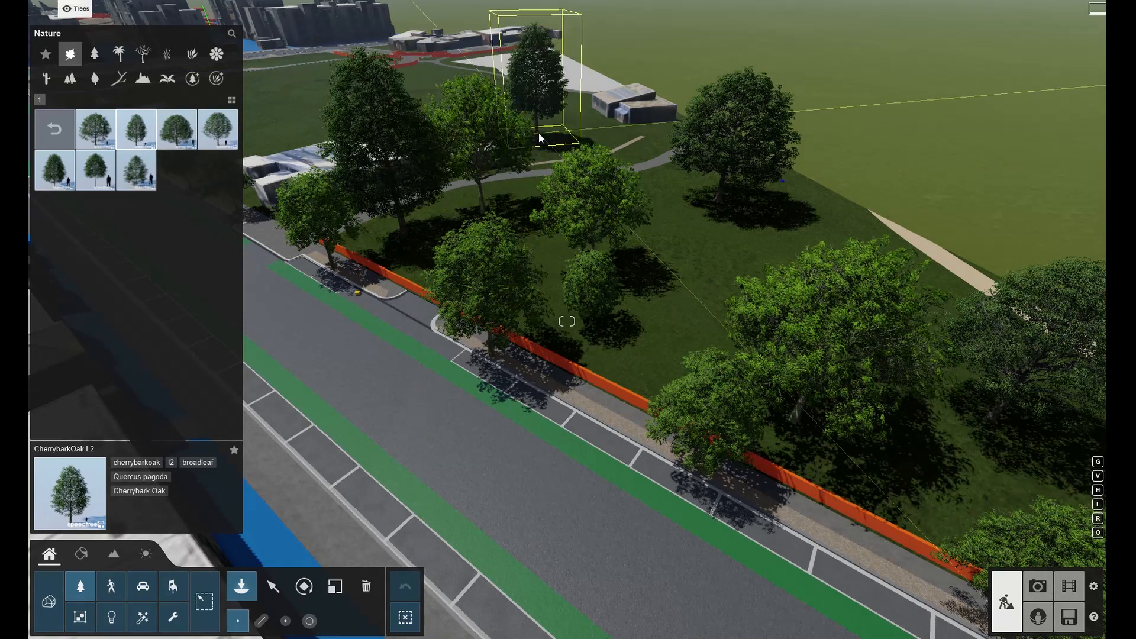
pyautogui.click(136, 170)
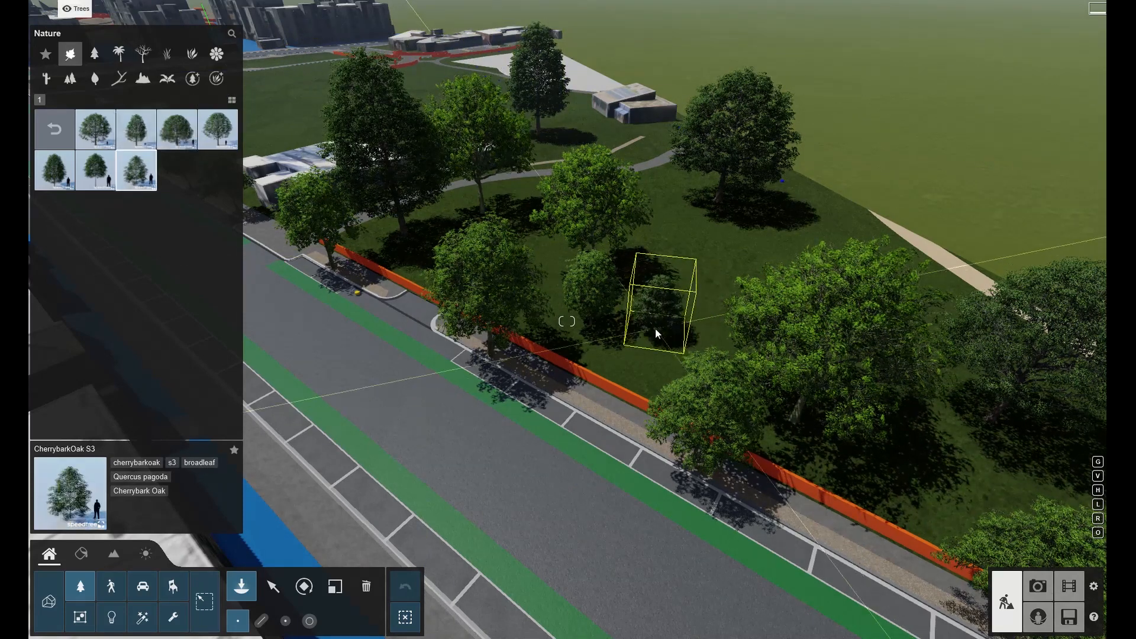
pyautogui.click(717, 234)
pyautogui.moveTo(610, 292); pyautogui.dragTo(332, 523, button='right')
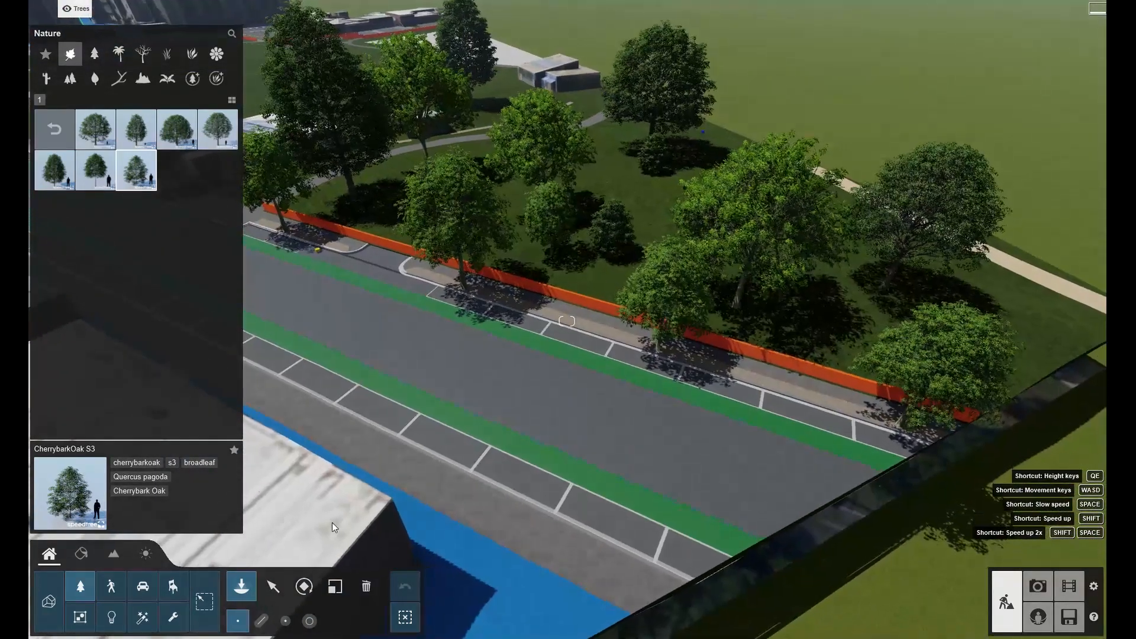
# Switch to the Cars layer and place cars in the parking bays along the kerb.
pyautogui.click(273, 586)
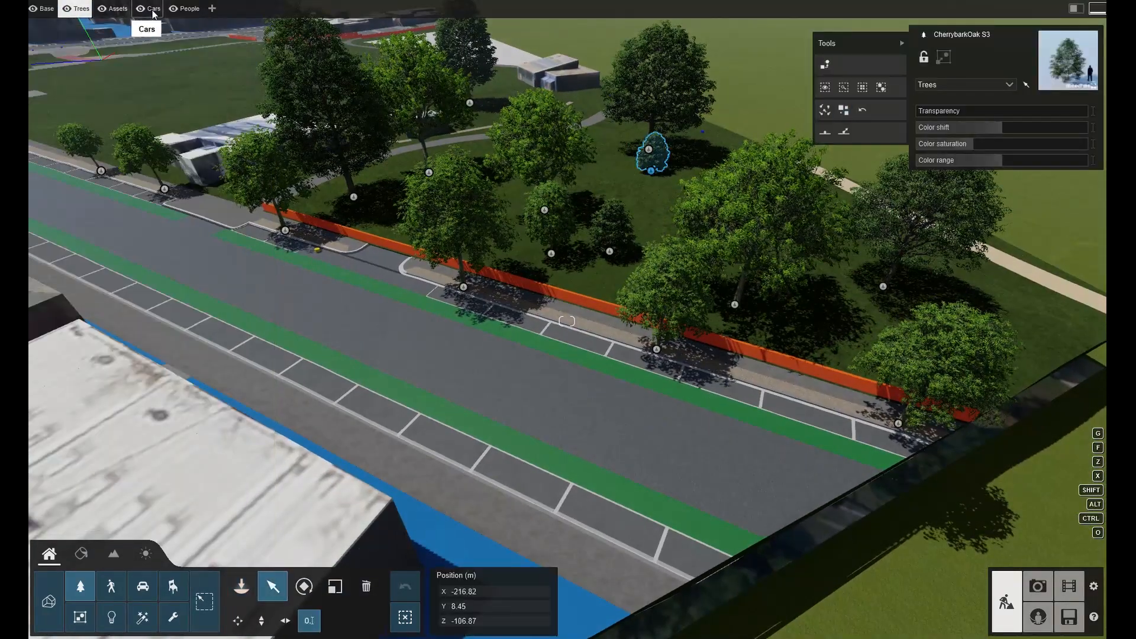
pyautogui.click(240, 588)
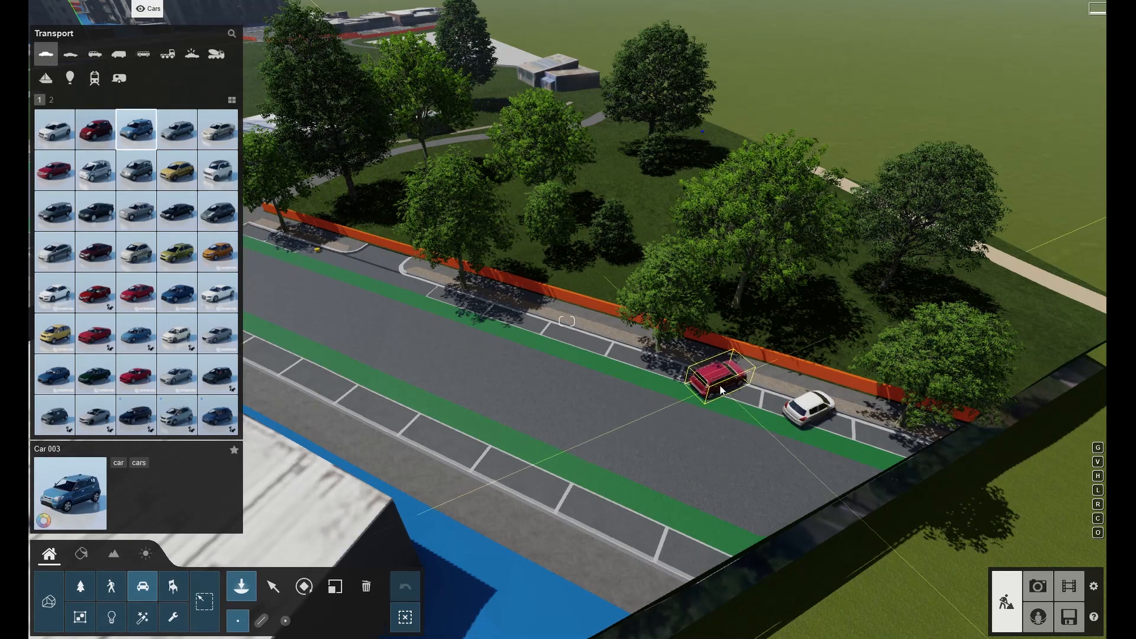
pyautogui.click(645, 364)
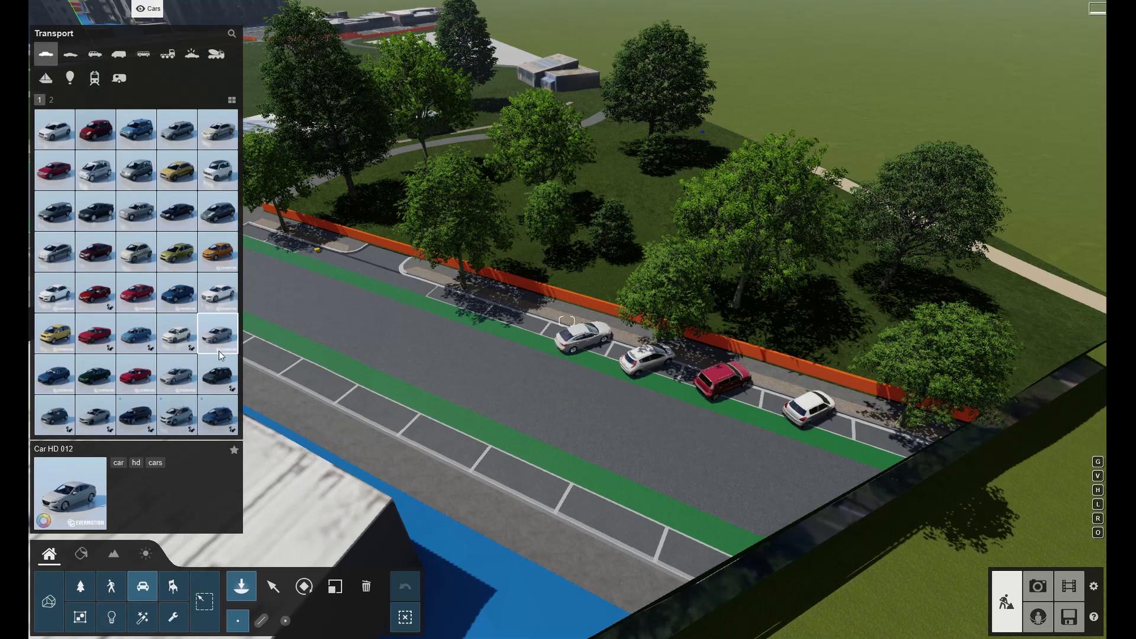
# Place two more cars in the empty parking bays at the start of the kerbside row.
pyautogui.click(519, 322)
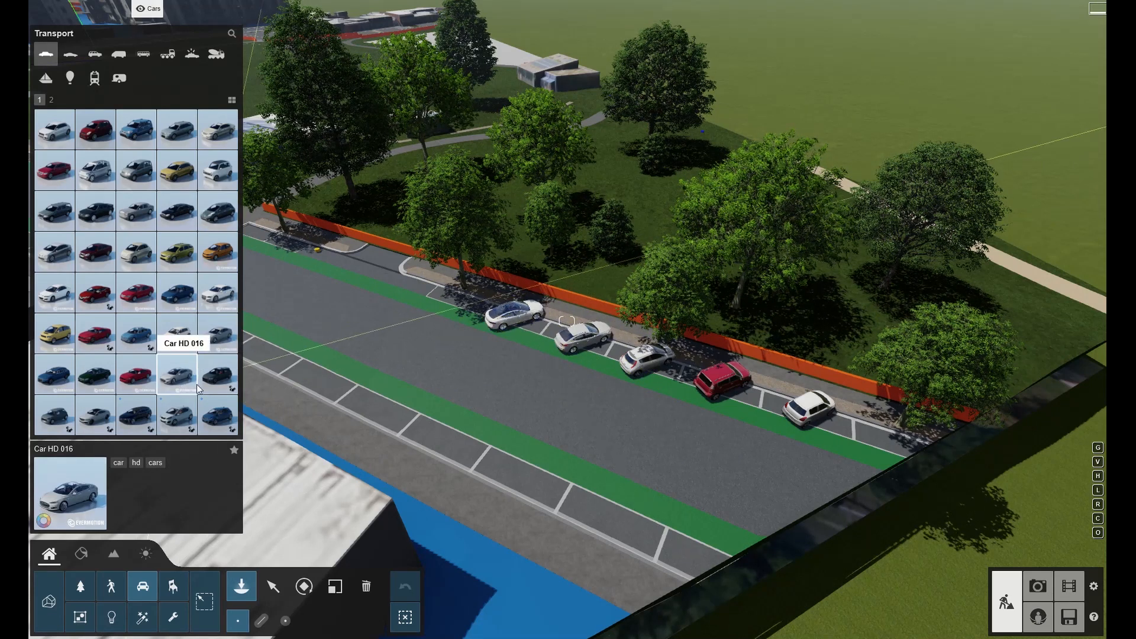
pyautogui.click(465, 308)
pyautogui.moveTo(465, 307); pyautogui.dragTo(532, 340, button='right')
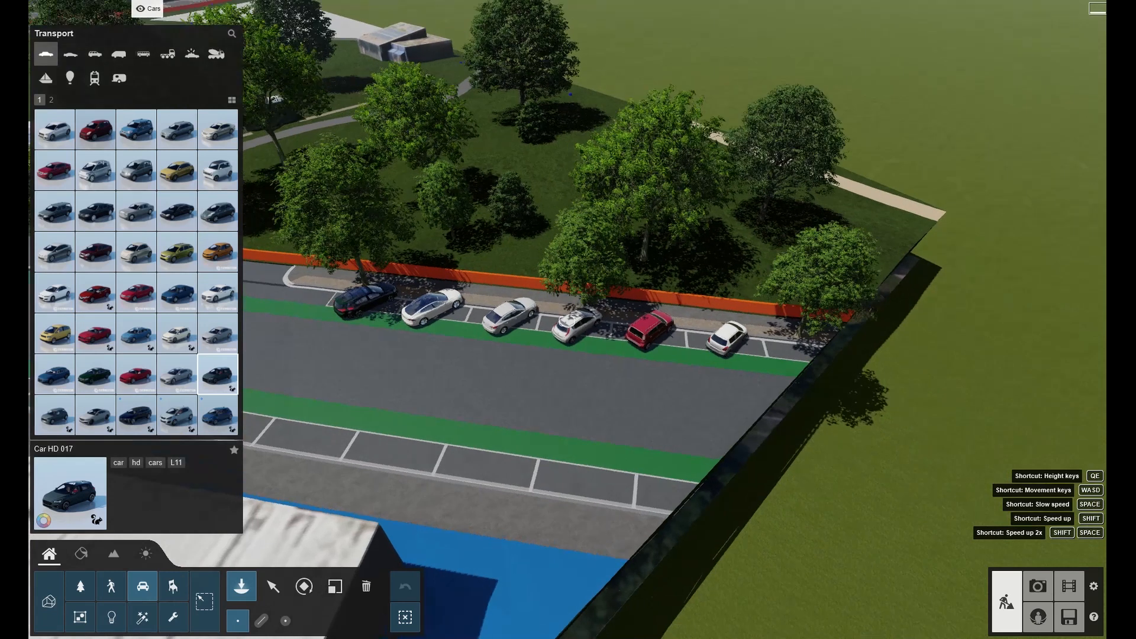
# Nudge the black car and the white cars at the start of the row to sit neatly within their parking bays.
pyautogui.click(272, 585)
pyautogui.keyDown('ctrl'); pyautogui.moveTo(719, 279); pyautogui.dragTo(322, 507); pyautogui.keyUp('ctrl')
pyautogui.click(304, 586)
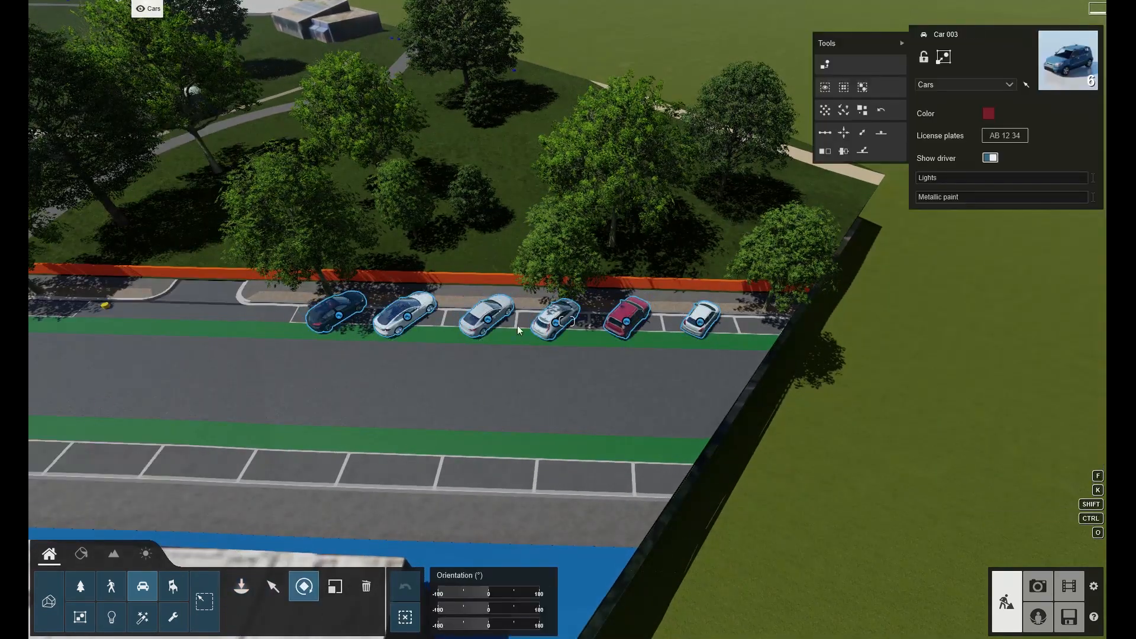
pyautogui.moveTo(491, 323); pyautogui.dragTo(642, 325)
pyautogui.click(587, 366)
pyautogui.press('w')
pyautogui.press('a')
pyautogui.press('w')
pyautogui.press('a')
pyautogui.moveTo(588, 365); pyautogui.dragTo(663, 358, button='right')
pyautogui.click(274, 590)
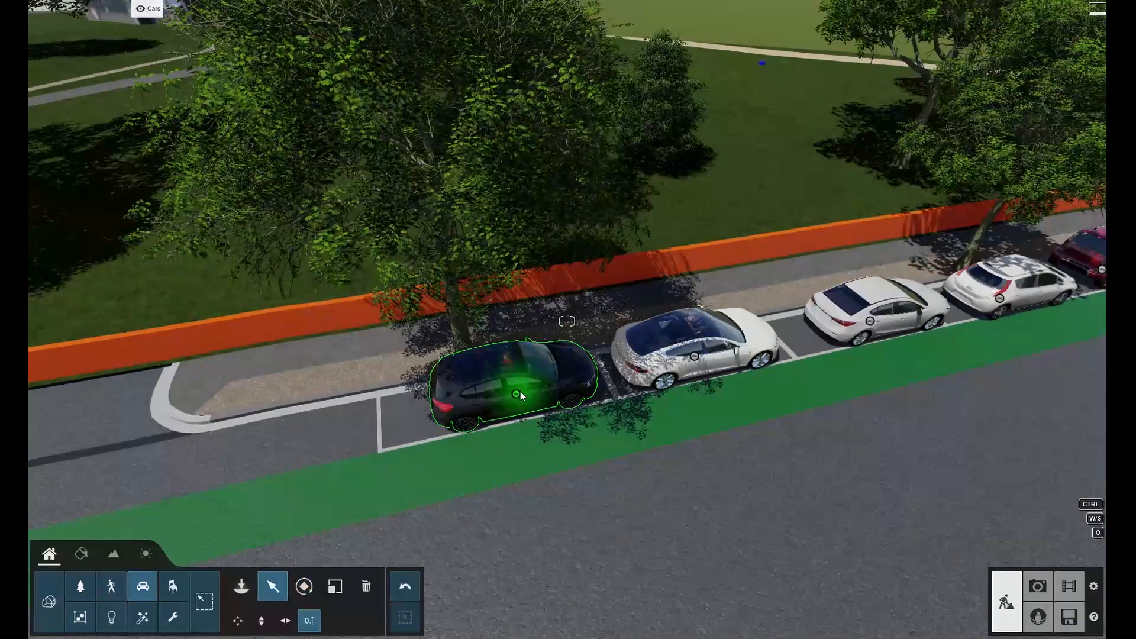
pyautogui.click(521, 392)
pyautogui.moveTo(509, 395); pyautogui.dragTo(507, 395)
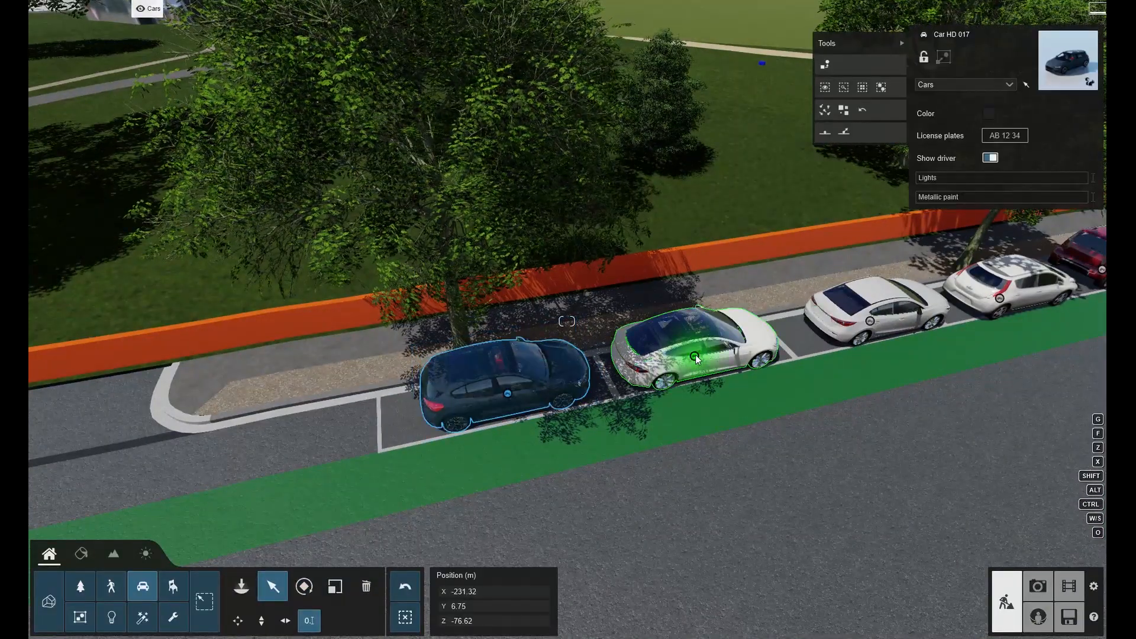
pyautogui.click(697, 359)
pyautogui.moveTo(697, 359); pyautogui.dragTo(686, 351, button='right')
pyautogui.click(563, 327)
pyautogui.moveTo(563, 325); pyautogui.dragTo(560, 325)
pyautogui.click(749, 336)
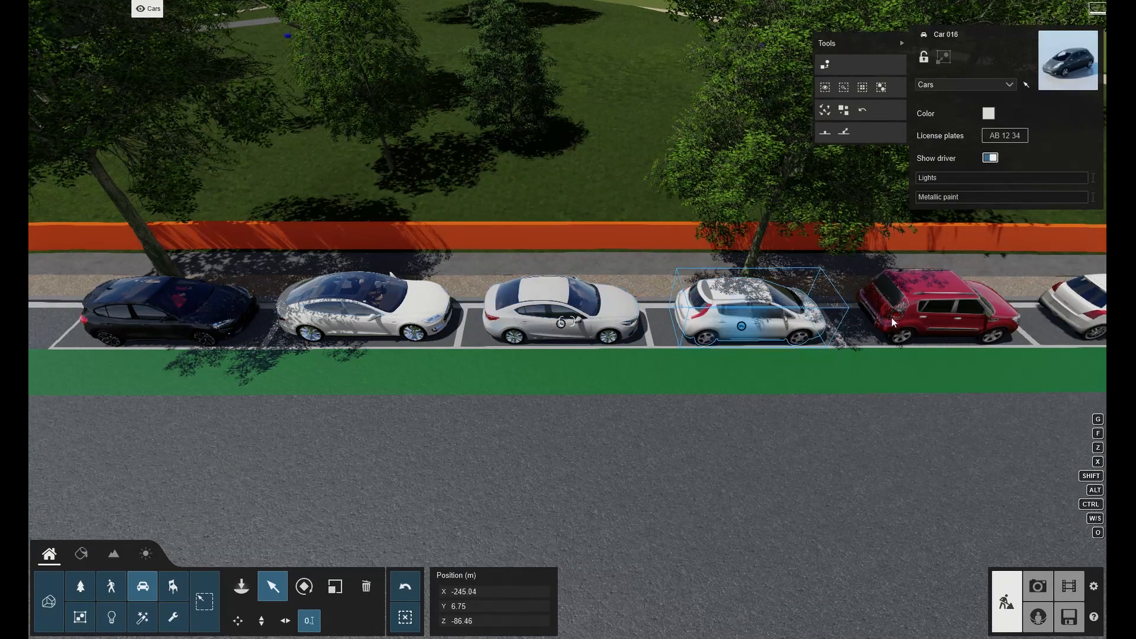
# Align the red car and the white hatchback at the end of the row within their bays.
pyautogui.click(925, 324)
pyautogui.moveTo(923, 325); pyautogui.dragTo(916, 326)
pyautogui.moveTo(916, 326)
pyautogui.mouseDown(button='right')
pyautogui.moveTo(840, 329)
pyautogui.moveTo(986, 289)
pyautogui.mouseUp(button='right')
pyautogui.press('d')
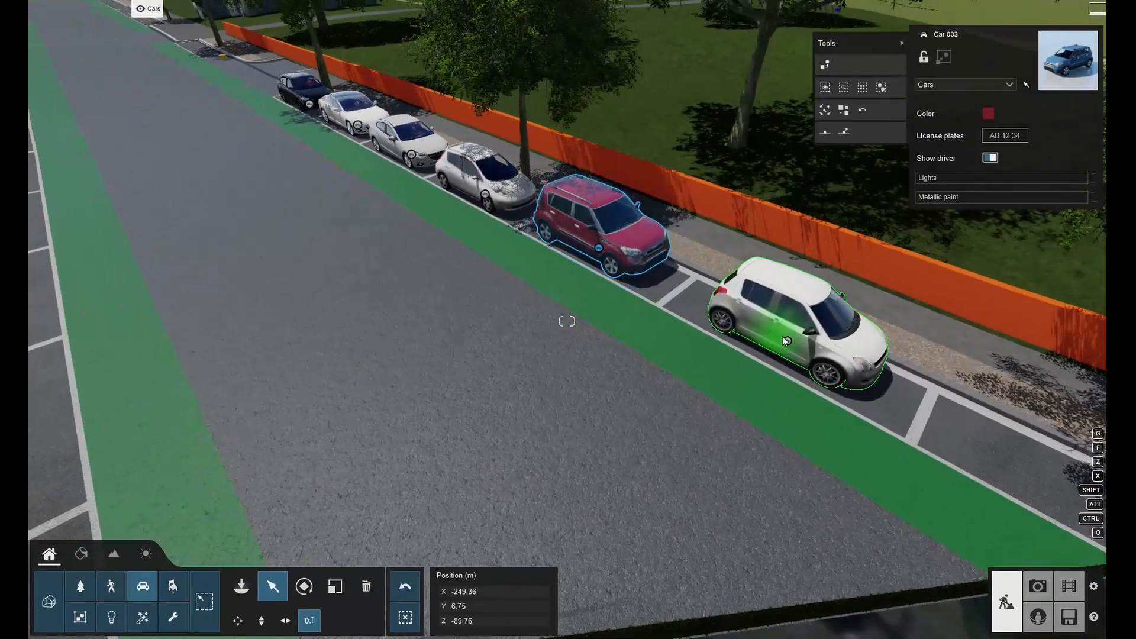
pyautogui.click(786, 339)
pyautogui.moveTo(781, 344); pyautogui.dragTo(456, 322, button='right')
pyautogui.press('a')
pyautogui.press('a')
pyautogui.press('s')
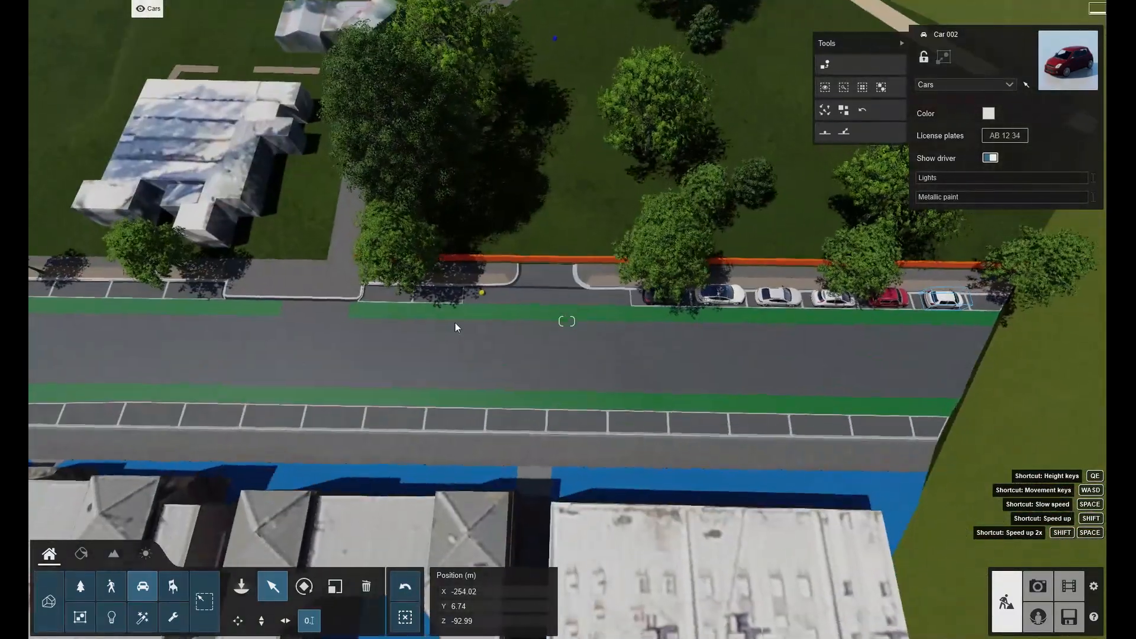
# Use Mass placement to line cars along the near traffic lane, adjusting the direction and raising the number of items.
pyautogui.click(242, 586)
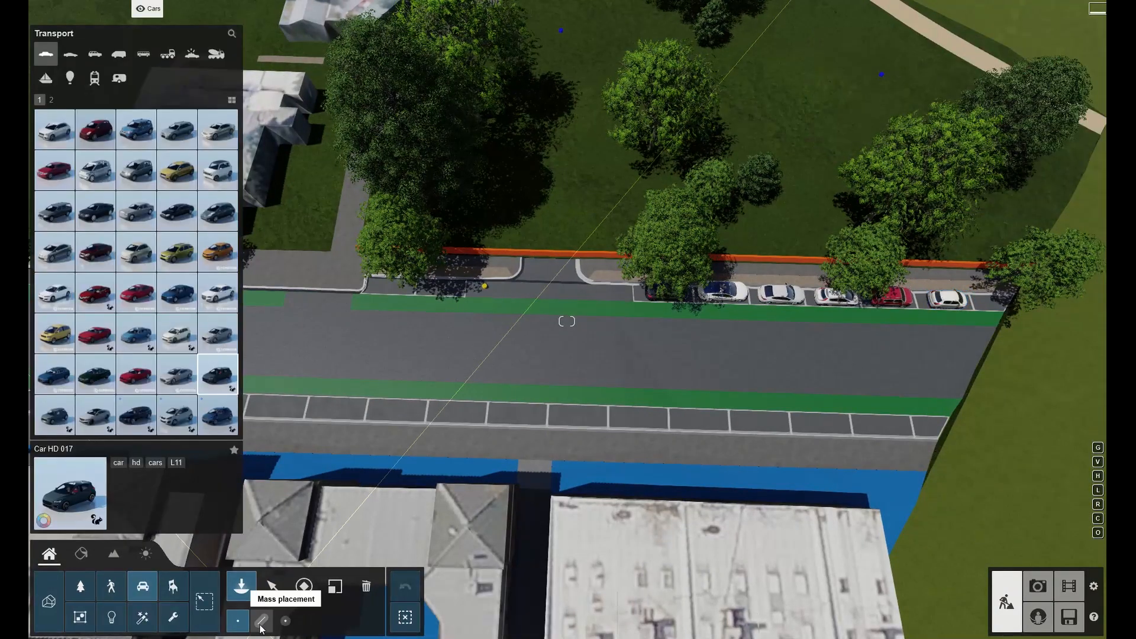
pyautogui.click(262, 620)
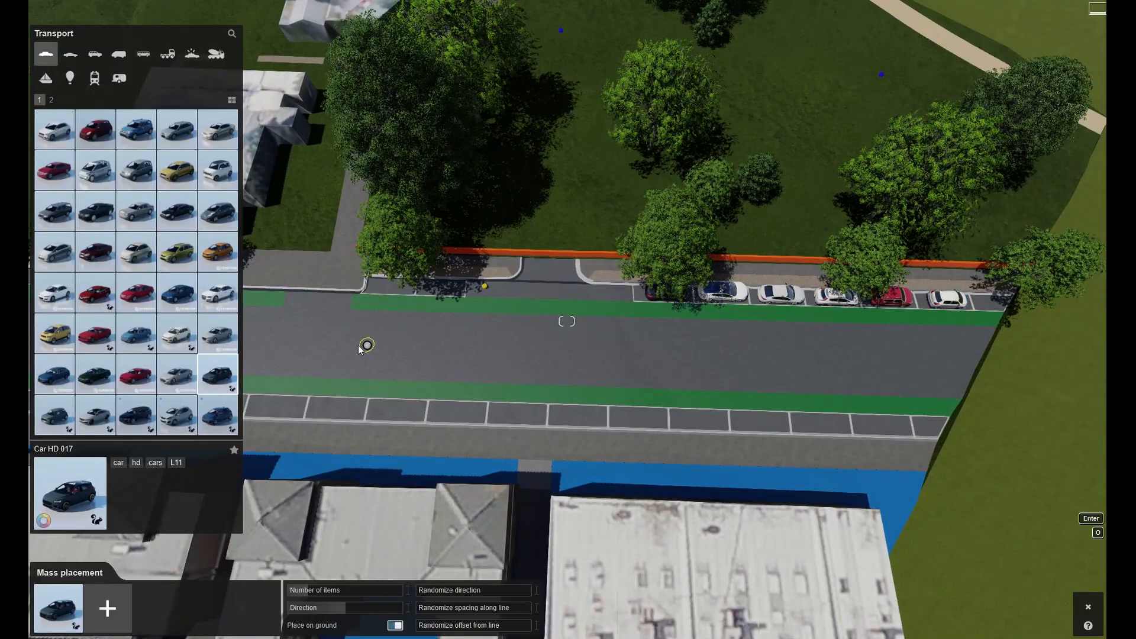
pyautogui.click(262, 342)
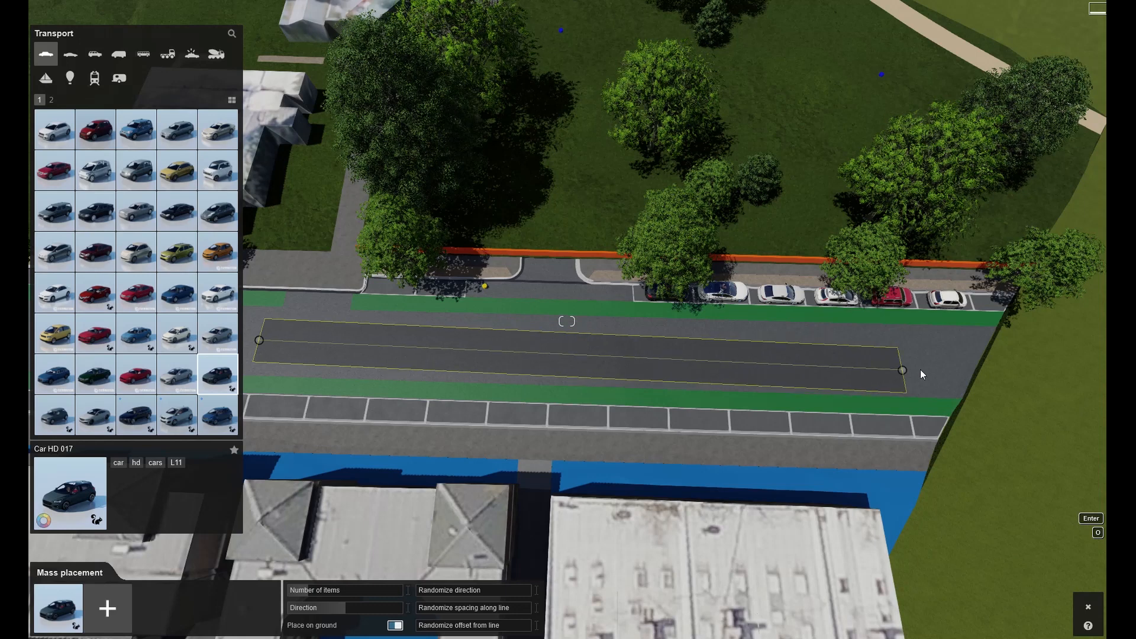
pyautogui.click(952, 361)
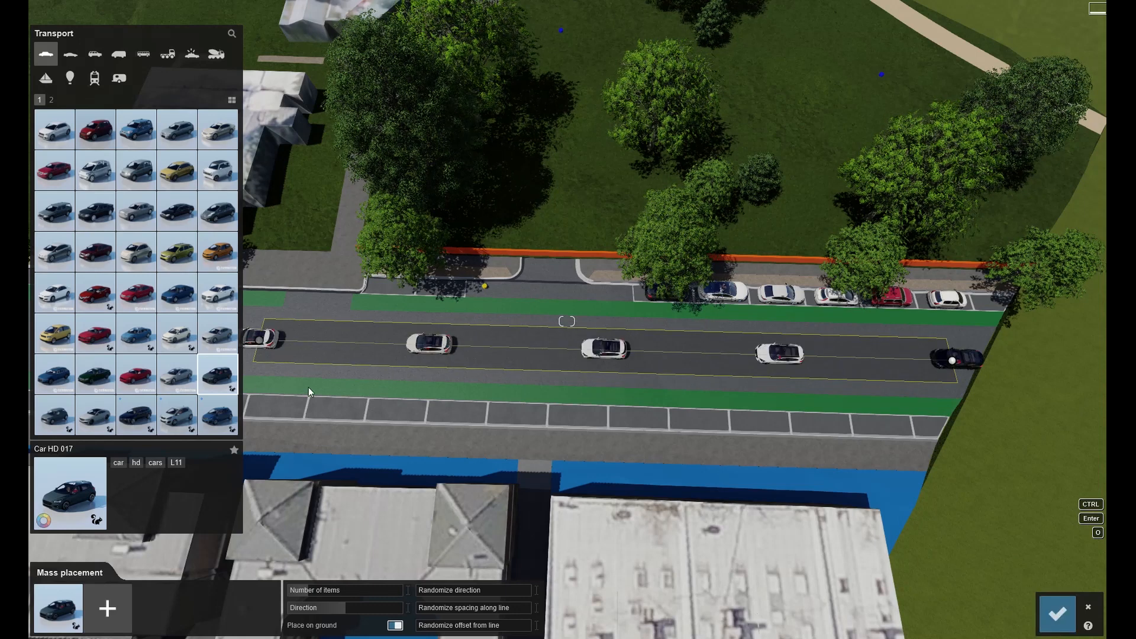
pyautogui.press('a')
pyautogui.moveTo(304, 592)
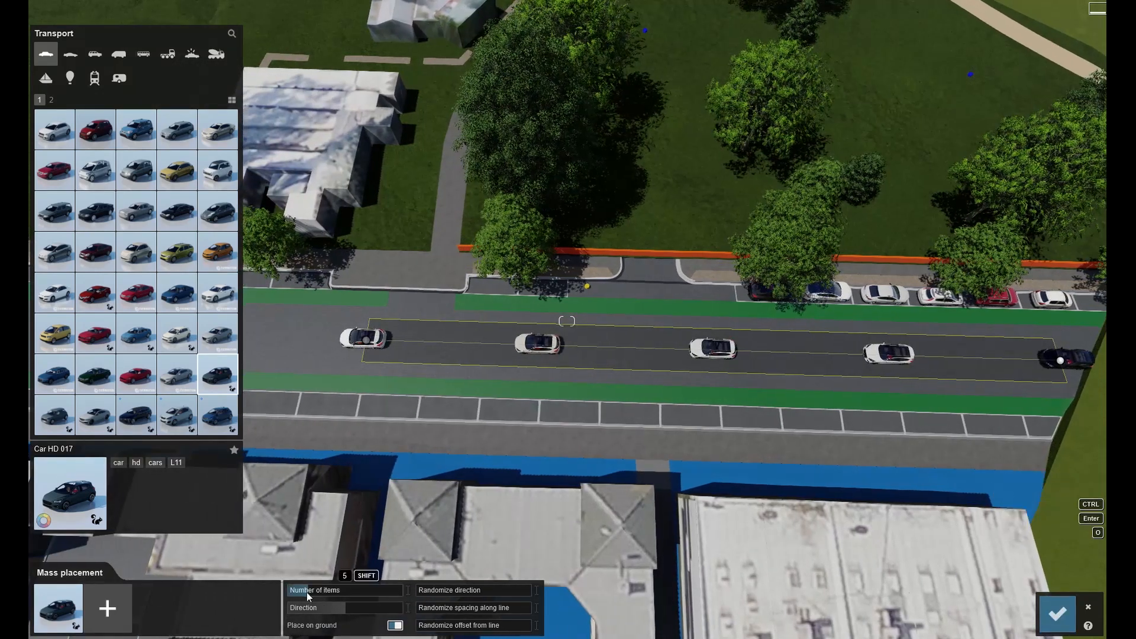
pyautogui.moveTo(340, 609)
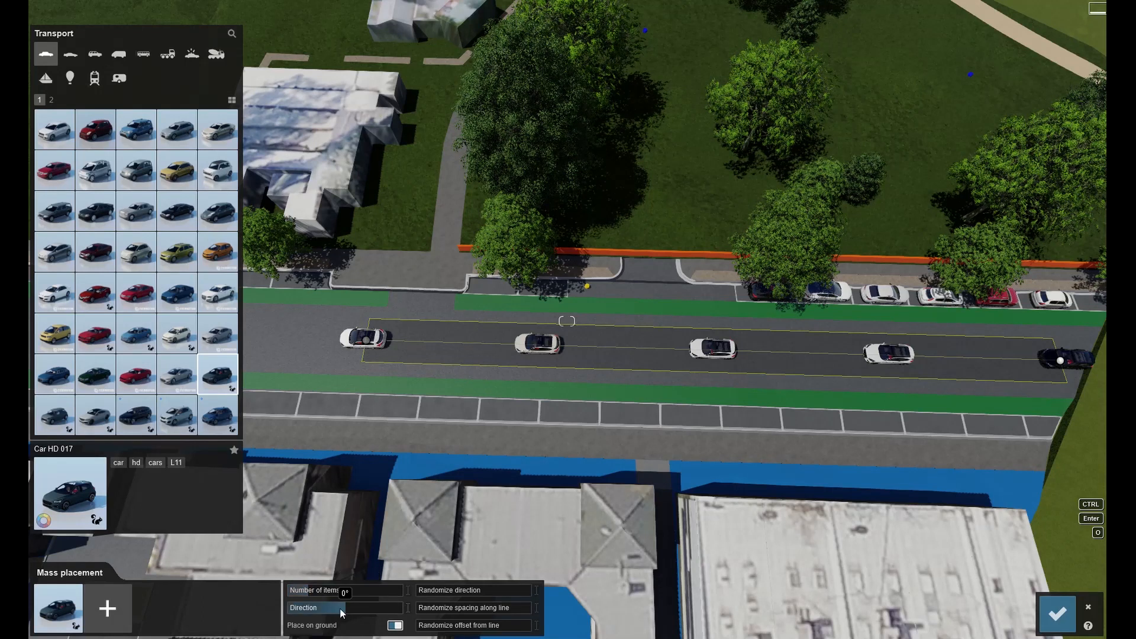
pyautogui.moveTo(362, 609); pyautogui.dragTo(418, 617)
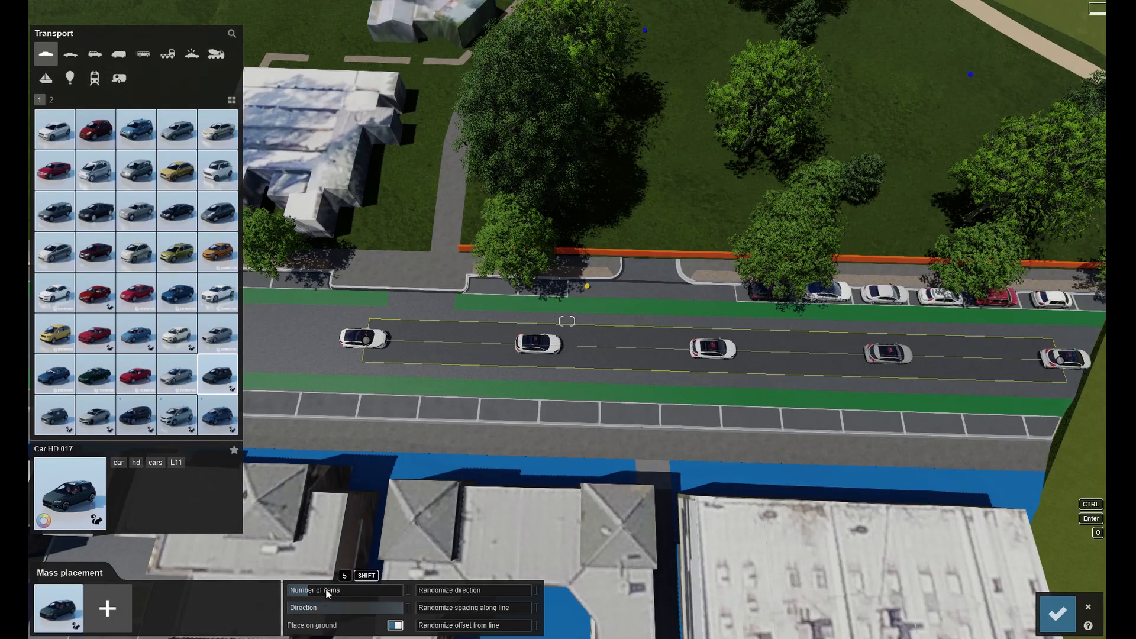
pyautogui.moveTo(312, 593); pyautogui.dragTo(325, 594)
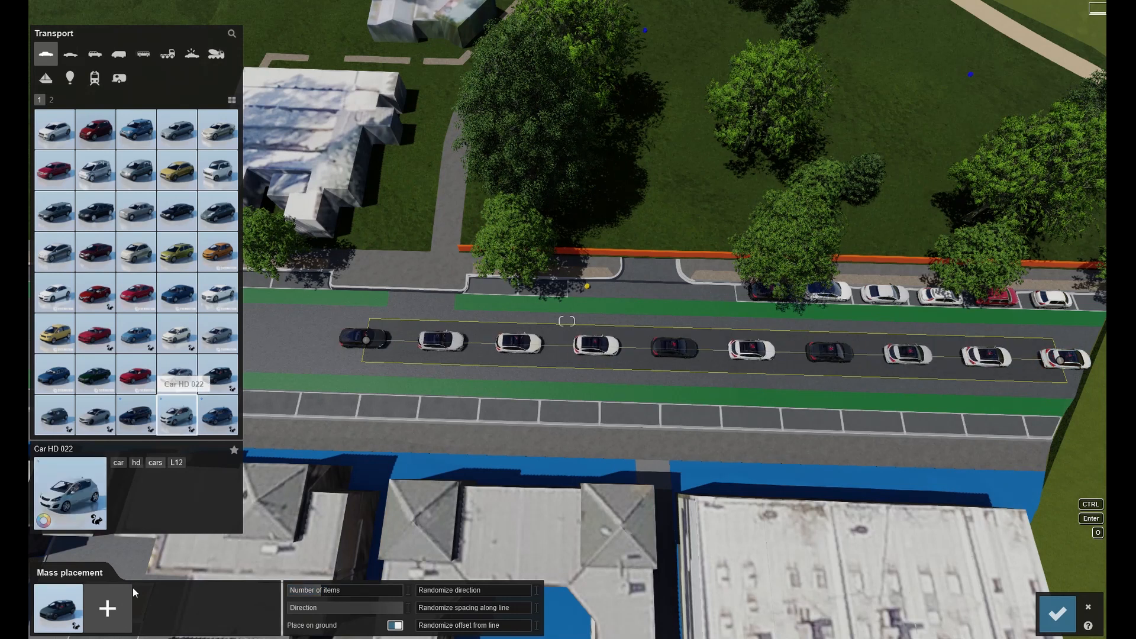
# Add more car models, including Car HD 022 and SUV 001, to the mass placement list.
pyautogui.moveTo(218, 415); pyautogui.dragTo(151, 615)
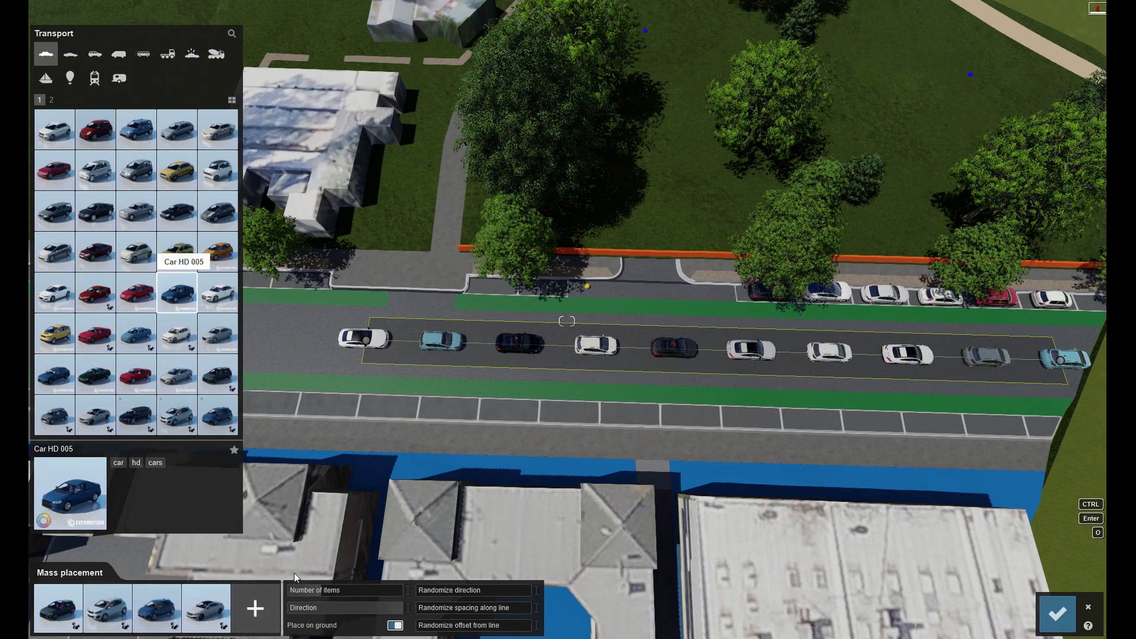
pyautogui.click(263, 615)
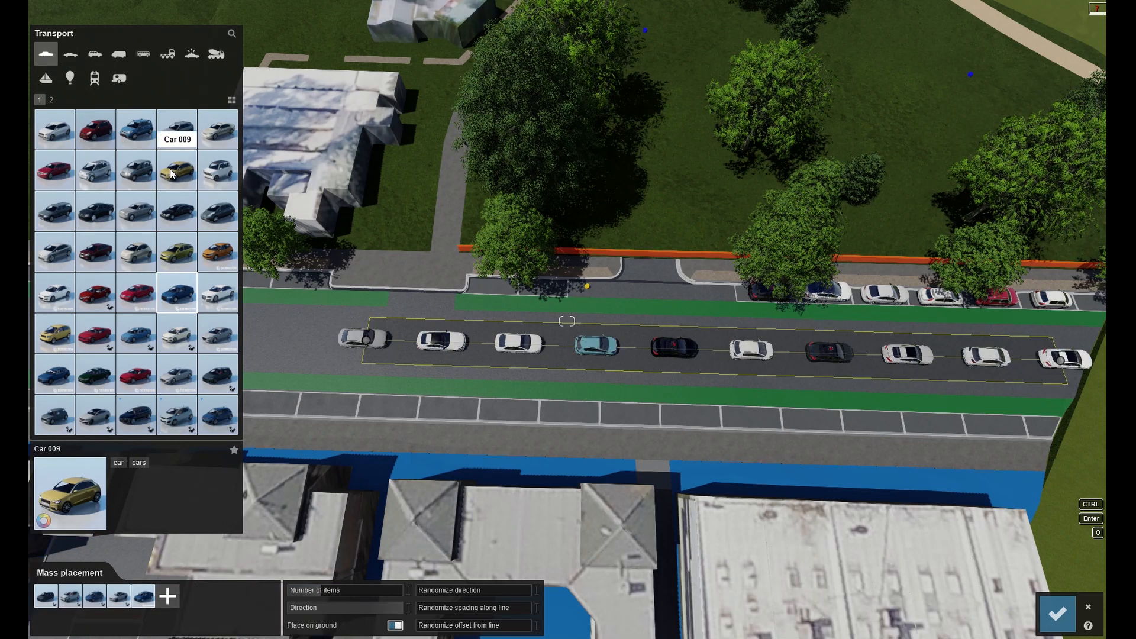
pyautogui.click(95, 55)
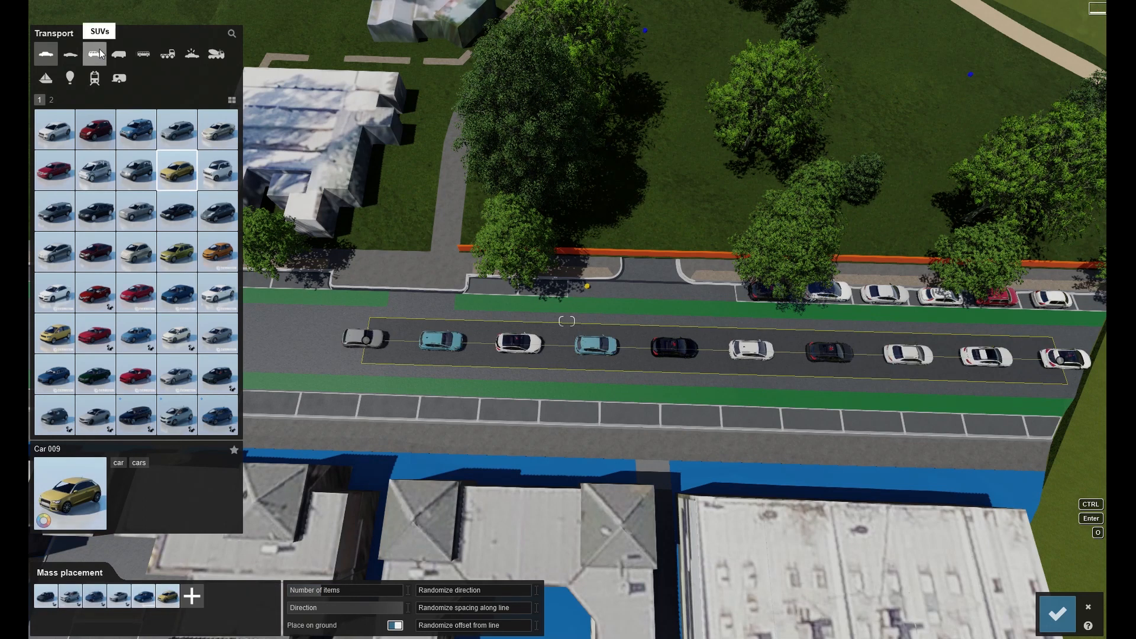
pyautogui.click(198, 601)
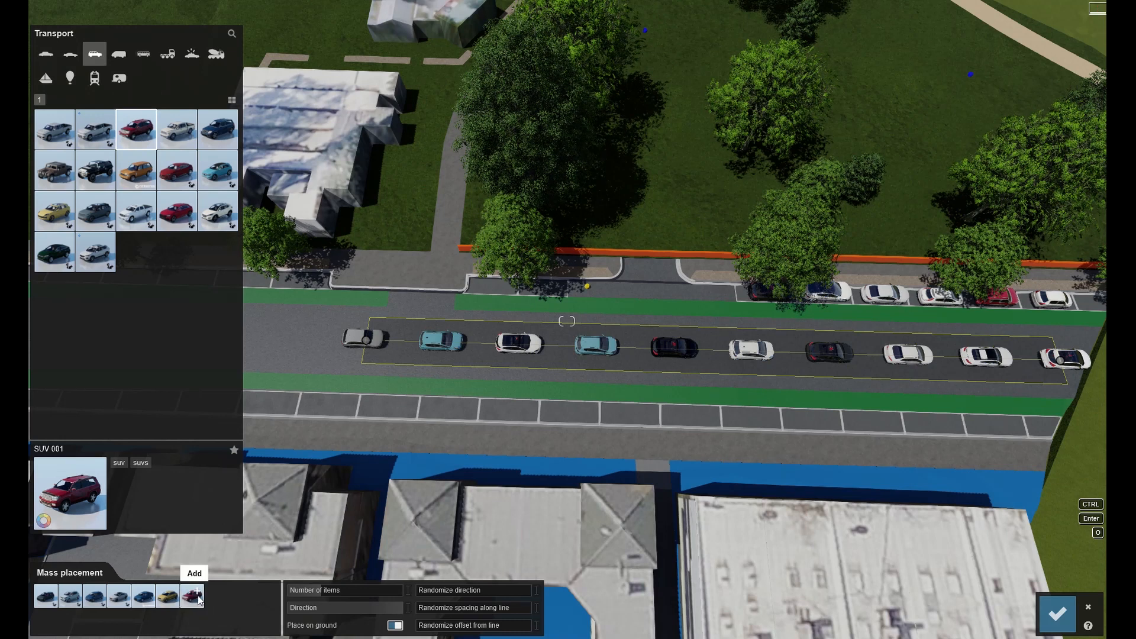
# Add SportsCar HD 013 and SportsCar HD 016 to the mass placement list.
pyautogui.click(71, 54)
pyautogui.click(217, 252)
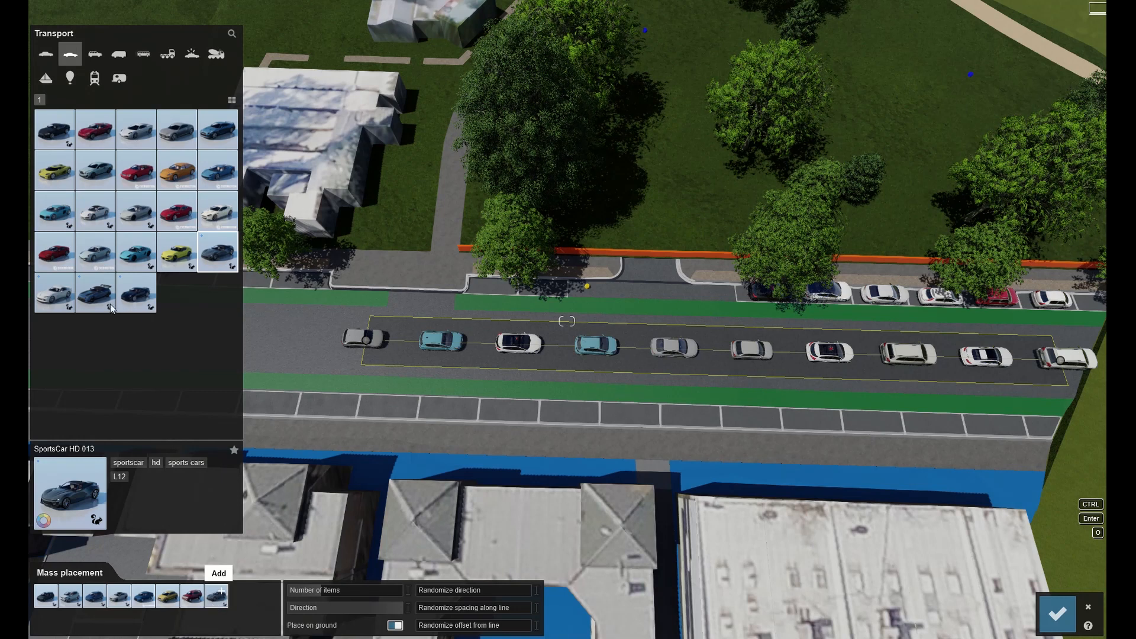
pyautogui.click(134, 296)
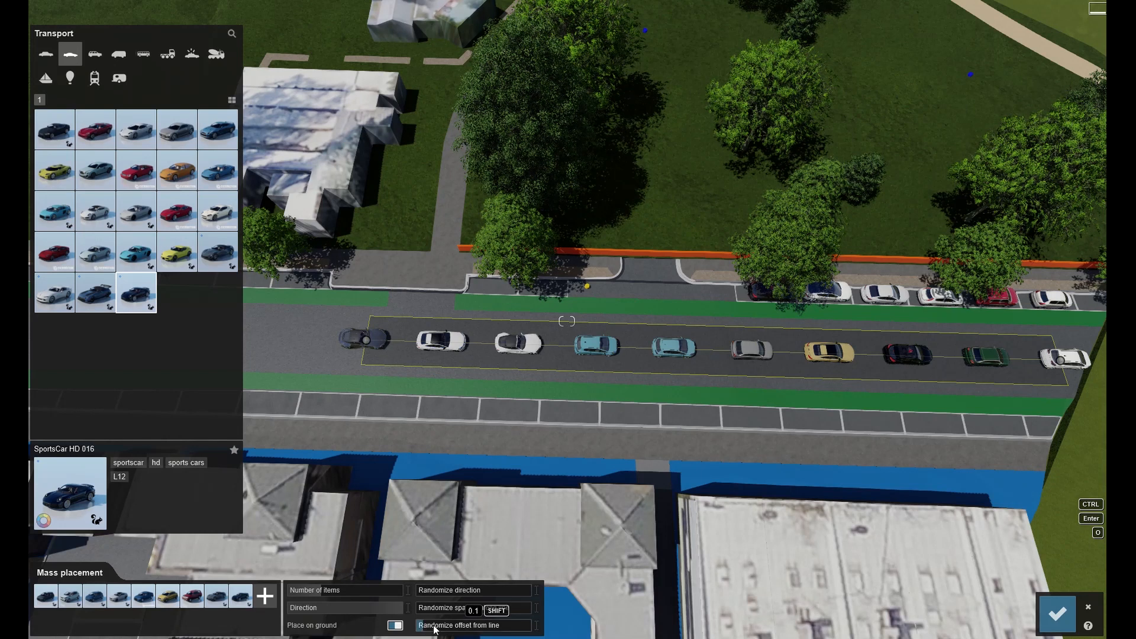
# Randomize the cars' offset from the line, adjust the line's start point and confirm the mass placement.
pyautogui.moveTo(445, 629); pyautogui.dragTo(474, 629)
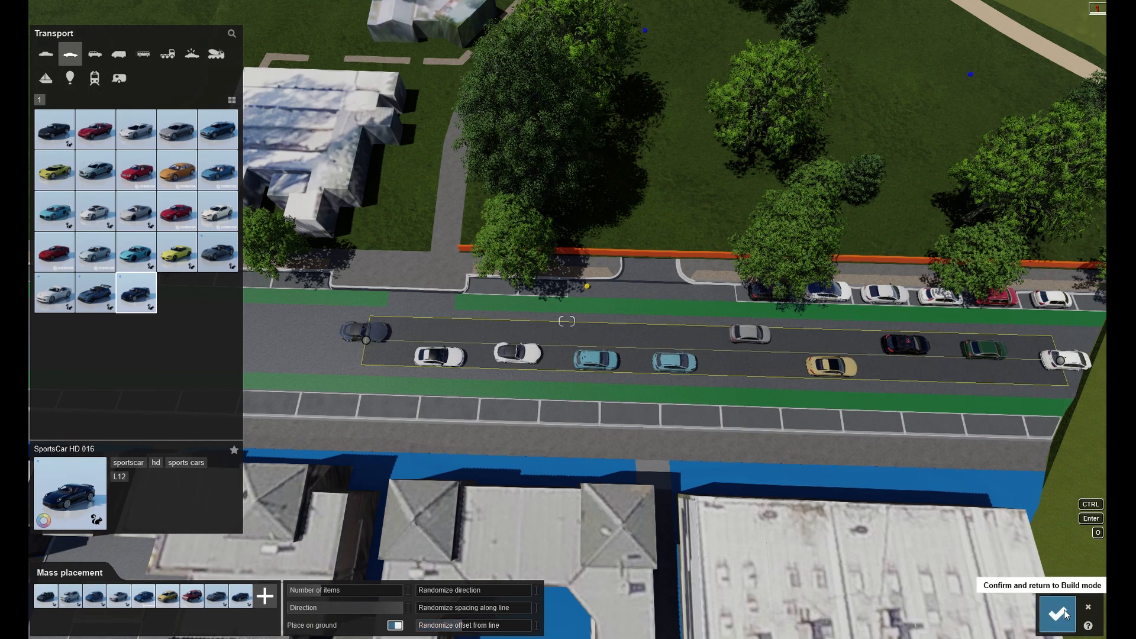
pyautogui.click(414, 342)
pyautogui.moveTo(414, 342); pyautogui.dragTo(491, 308, button='right')
pyautogui.click(279, 591)
# Recolour the teal hatchback in the traffic lane to white.
pyautogui.moveTo(414, 450); pyautogui.dragTo(559, 361, button='right')
pyautogui.press('q')
pyautogui.moveTo(567, 320); pyautogui.dragTo(567, 321, button='right')
pyautogui.press('w')
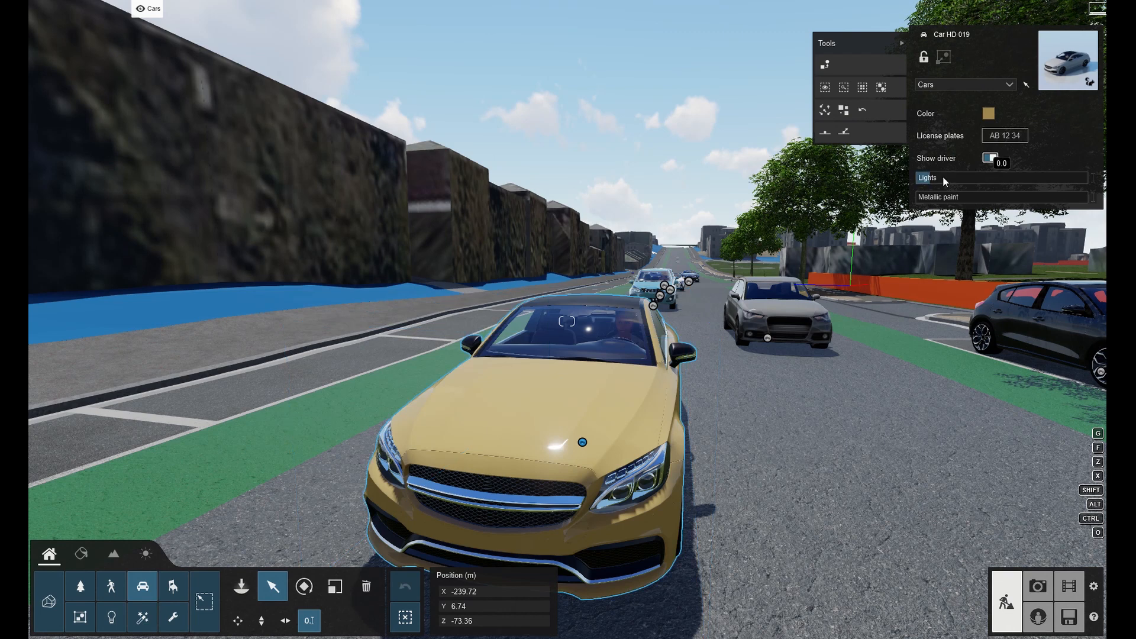
pyautogui.moveTo(567, 321); pyautogui.dragTo(567, 321, button='right')
pyautogui.press('w')
pyautogui.press('w')
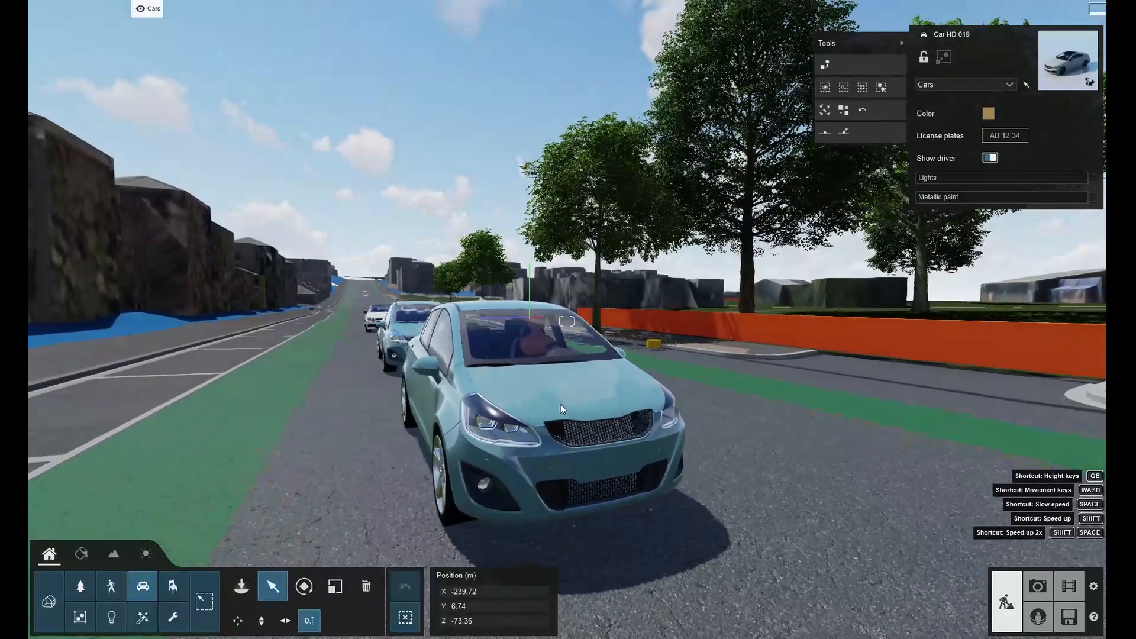
pyautogui.click(583, 403)
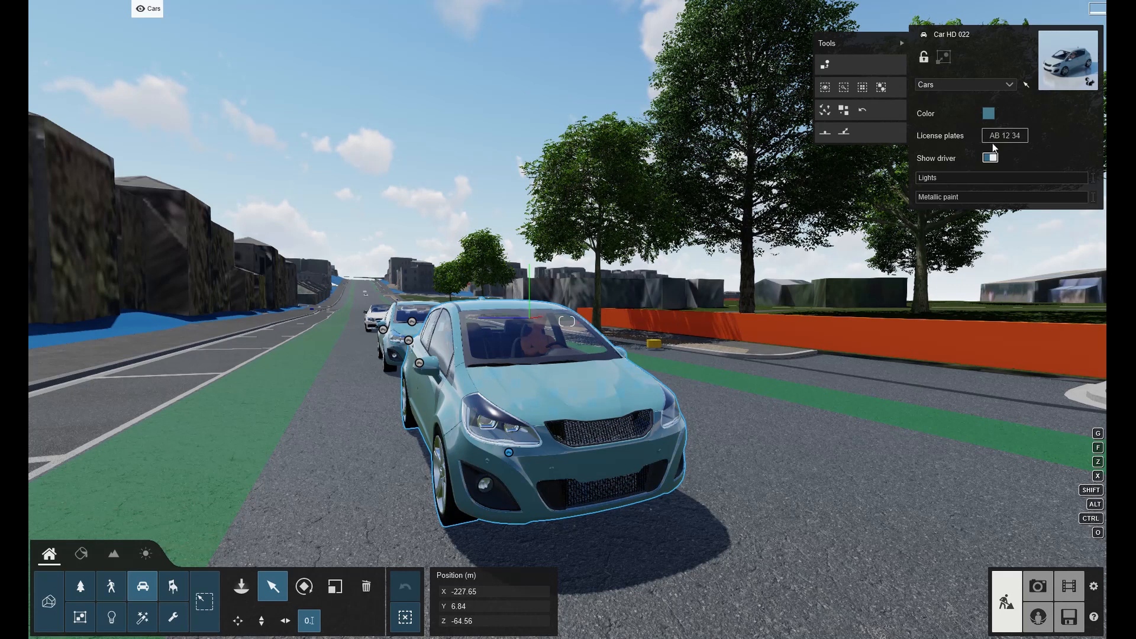
pyautogui.click(990, 159)
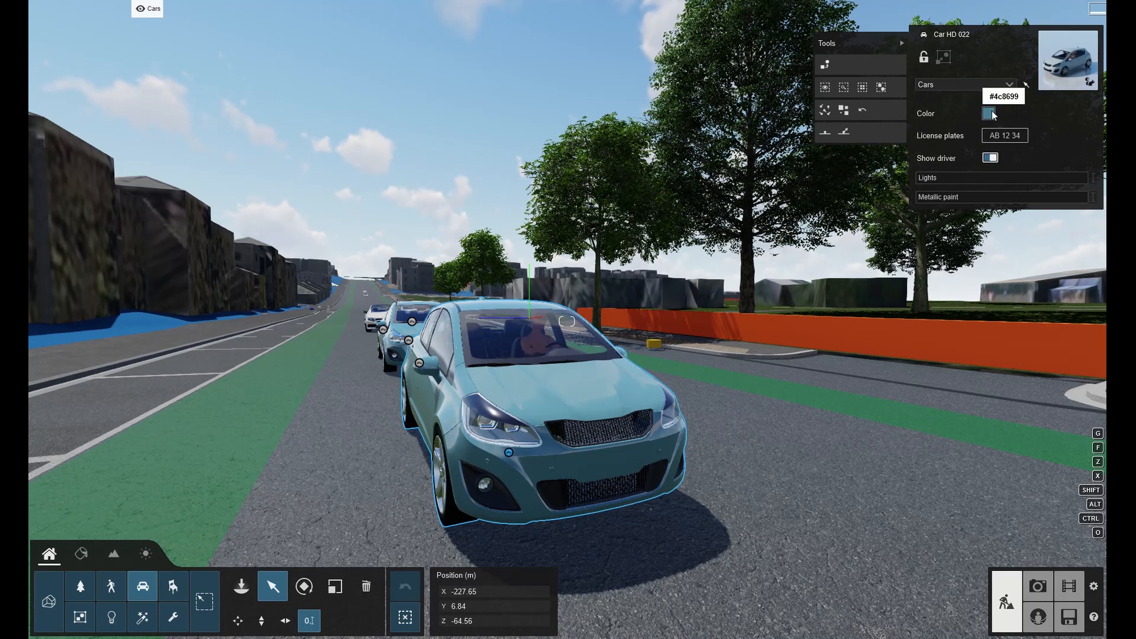
pyautogui.click(989, 114)
pyautogui.moveTo(747, 106); pyautogui.dragTo(693, 89)
pyautogui.moveTo(646, 142)
pyautogui.mouseDown(button='right')
pyautogui.moveTo(783, 166)
pyautogui.moveTo(710, 177)
pyautogui.mouseUp(button='right')
pyautogui.press('a')
pyautogui.press('d')
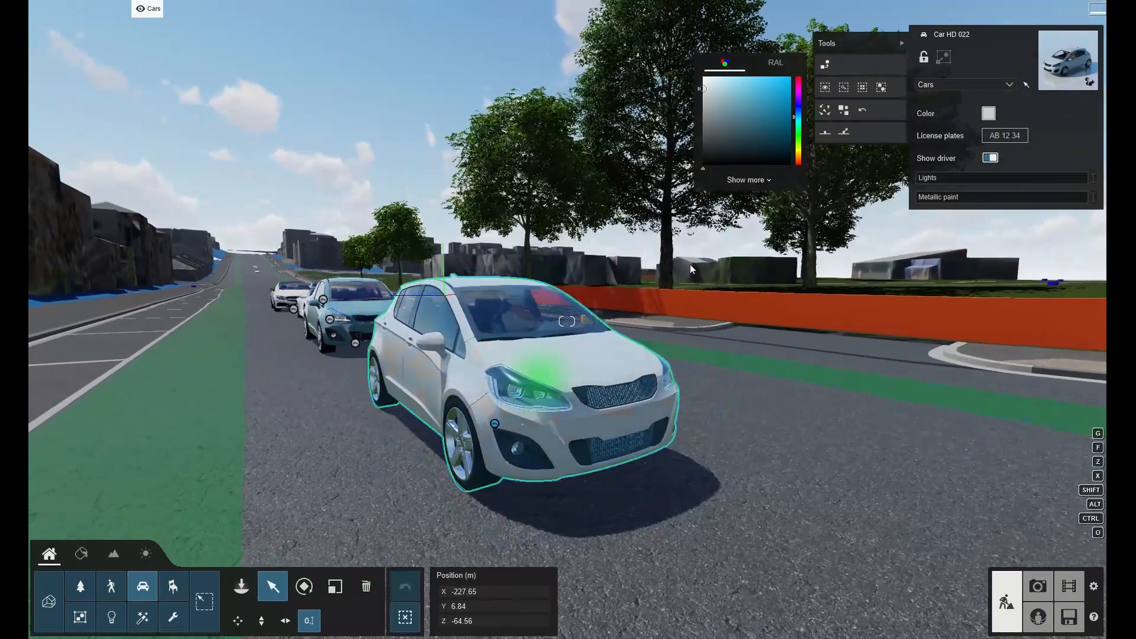
# Set the white hatchback's licence plates to the Australian Victoria style.
pyautogui.click(1005, 136)
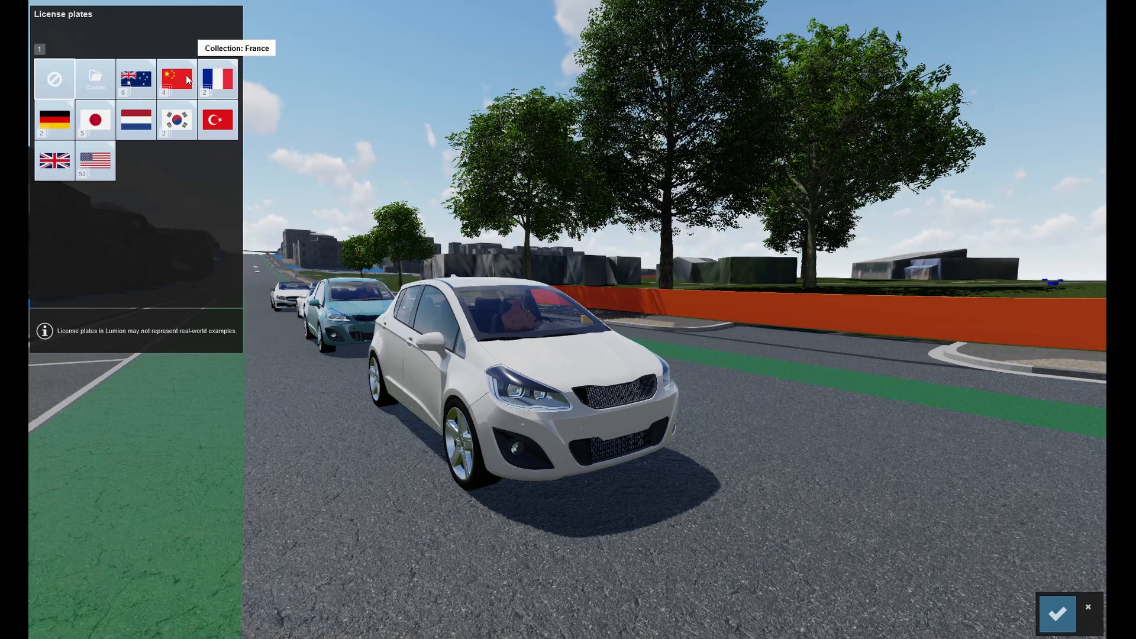
pyautogui.click(129, 83)
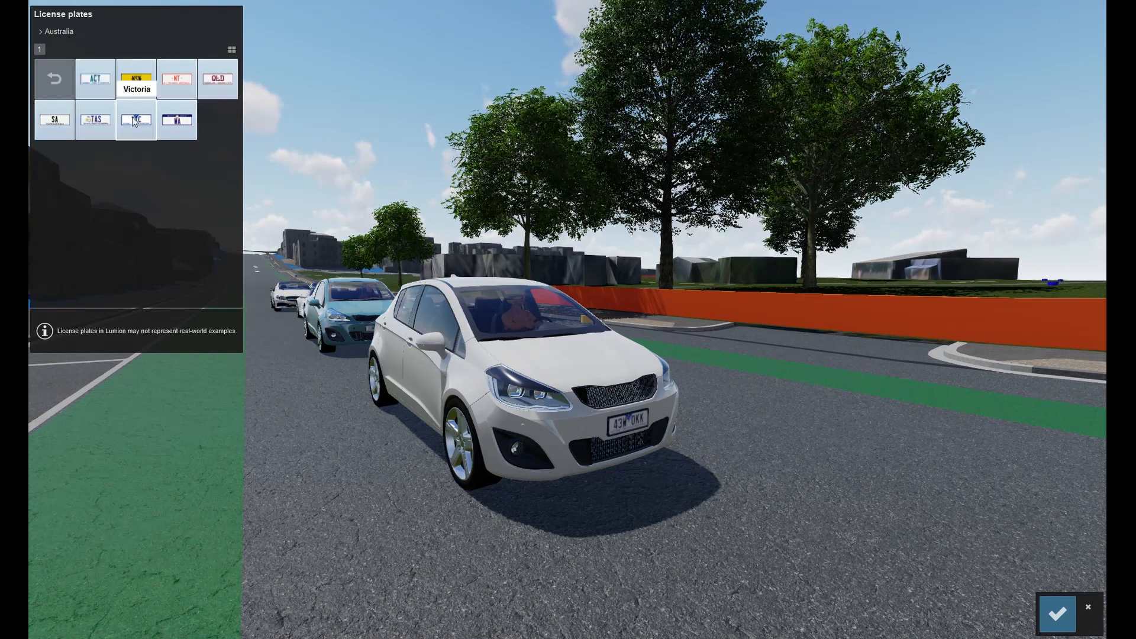
pyautogui.click(1058, 614)
pyautogui.press('w')
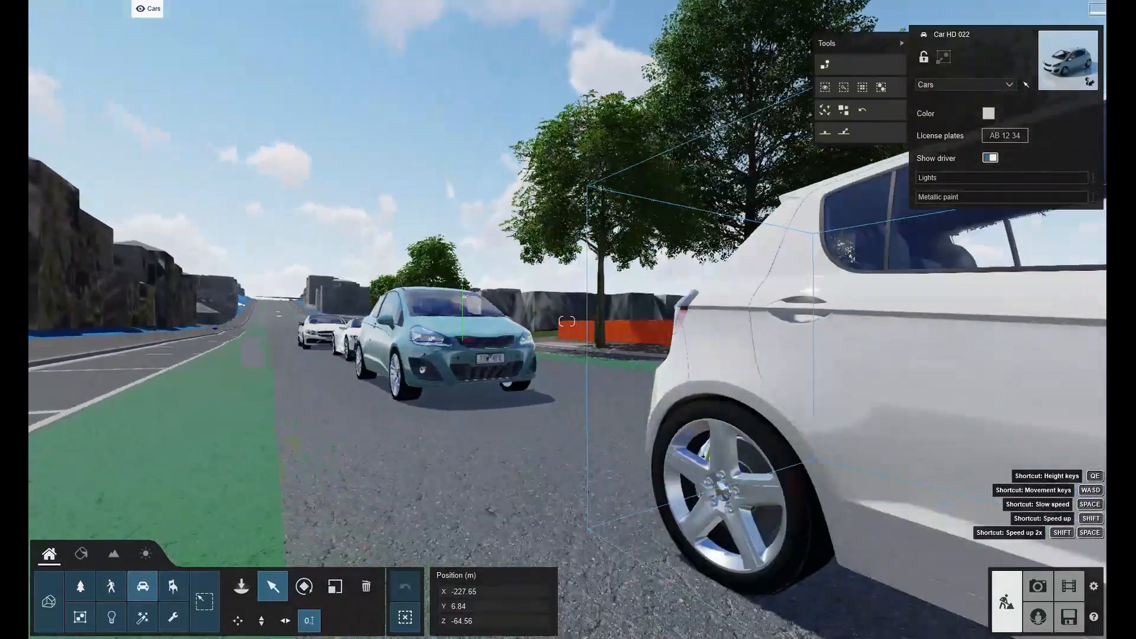
# Fly along the street to review the placed and parked cars.
pyautogui.press('w')
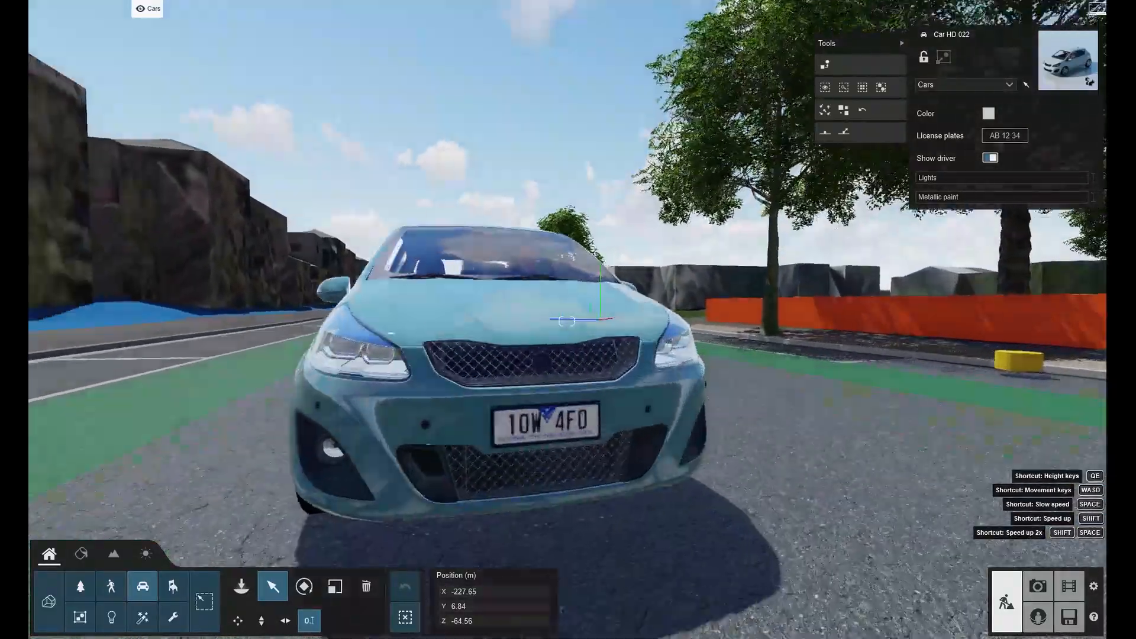
pyautogui.press('a')
pyautogui.press('a')
pyautogui.press('w')
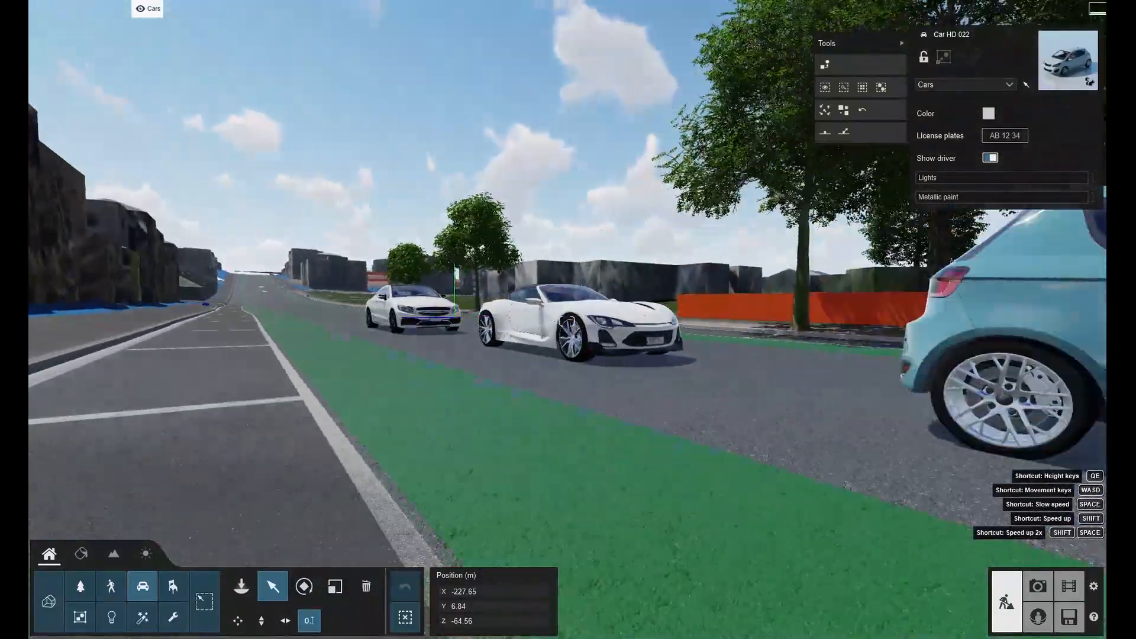
pyautogui.press('d')
pyautogui.press('s')
pyautogui.press('a')
pyautogui.moveTo(648, 284); pyautogui.dragTo(653, 379, button='right')
pyautogui.press('s')
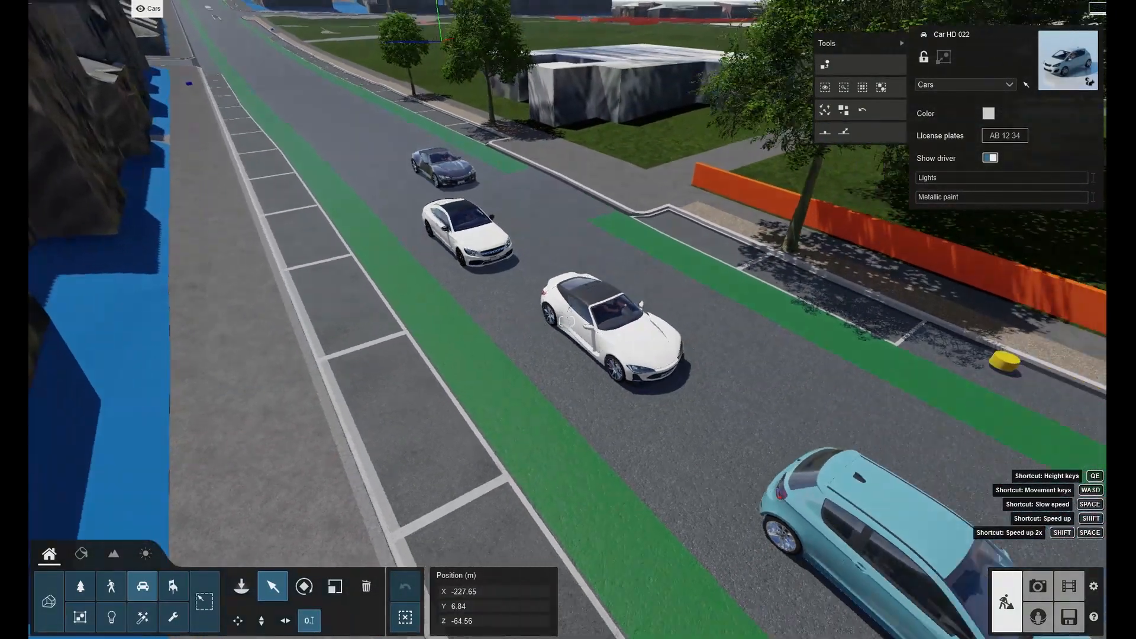
pyautogui.press('s')
pyautogui.press('d')
pyautogui.moveTo(567, 321); pyautogui.dragTo(544, 307, button='right')
pyautogui.press('s')
pyautogui.press('d')
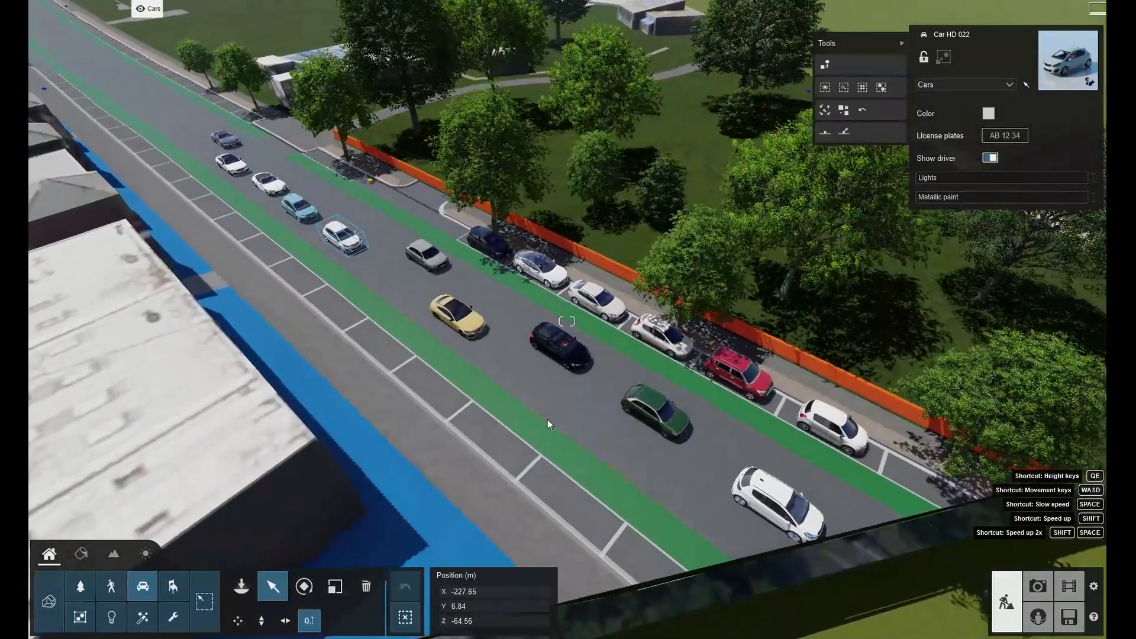
# Fly around the streetscape to review the placed cars and traffic from several viewpoints.
pyautogui.moveTo(499, 464); pyautogui.dragTo(500, 471, button='middle')
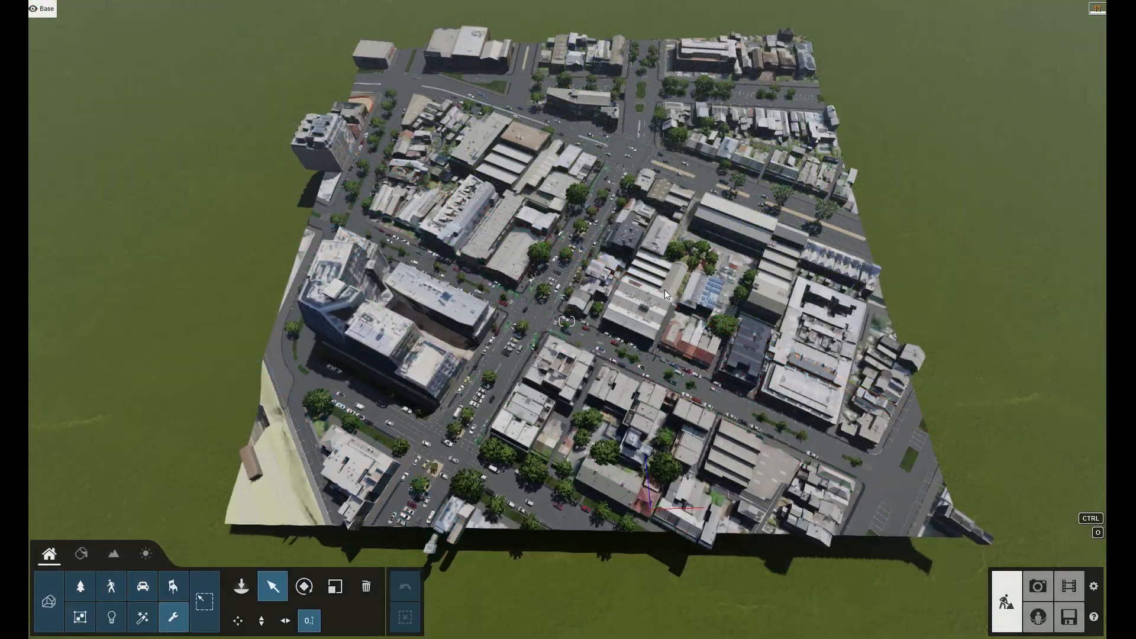
pyautogui.moveTo(668, 322); pyautogui.dragTo(945, 343, button='right')
pyautogui.press('a')
pyautogui.press('w')
pyautogui.press('a')
pyautogui.press('a')
pyautogui.press('w')
pyautogui.press('w')
pyautogui.press('a')
pyautogui.press('w')
pyautogui.press('w')
pyautogui.press('e')
pyautogui.moveTo(567, 321); pyautogui.dragTo(609, 134, button='right')
pyautogui.press('w')
pyautogui.press('a')
pyautogui.press('e')
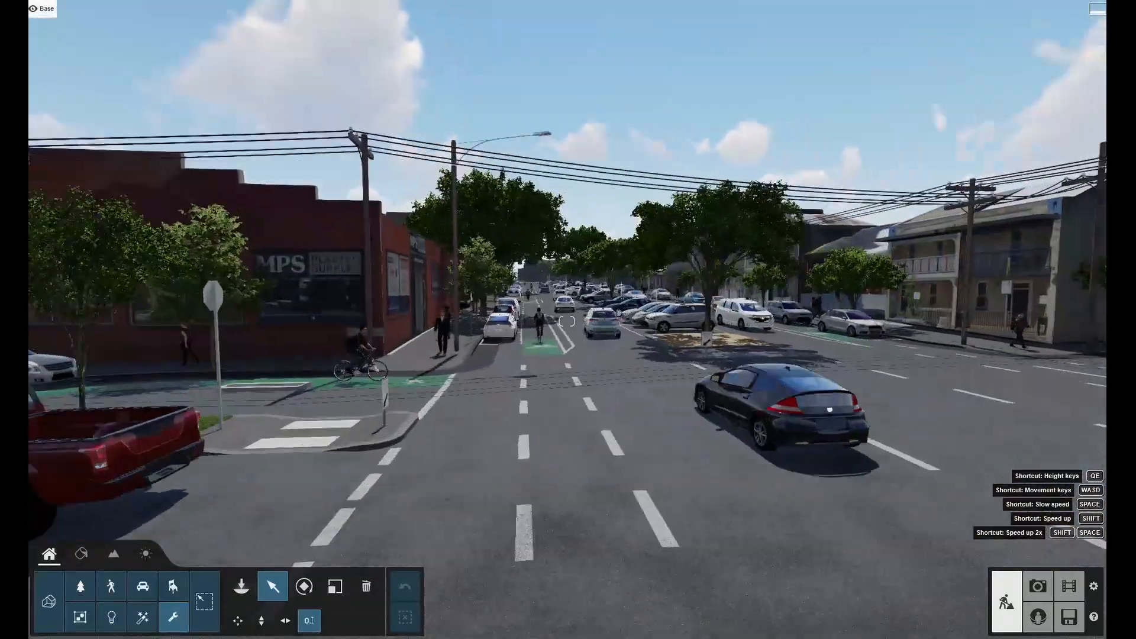
pyautogui.press('w')
pyautogui.press('a')
pyautogui.moveTo(567, 321); pyautogui.dragTo(758, 365, button='right')
pyautogui.moveTo(567, 321); pyautogui.dragTo(669, 314, button='right')
pyautogui.press('w')
pyautogui.press('d')
pyautogui.press('w')
pyautogui.press('d')
pyautogui.press('w')
pyautogui.press('d')
pyautogui.press('q')
pyautogui.press('w')
pyautogui.press('d')
pyautogui.press('q')
pyautogui.press('w')
pyautogui.press('d')
pyautogui.press('q')
pyautogui.press('w')
pyautogui.press('d')
pyautogui.press('q')
pyautogui.press('s')
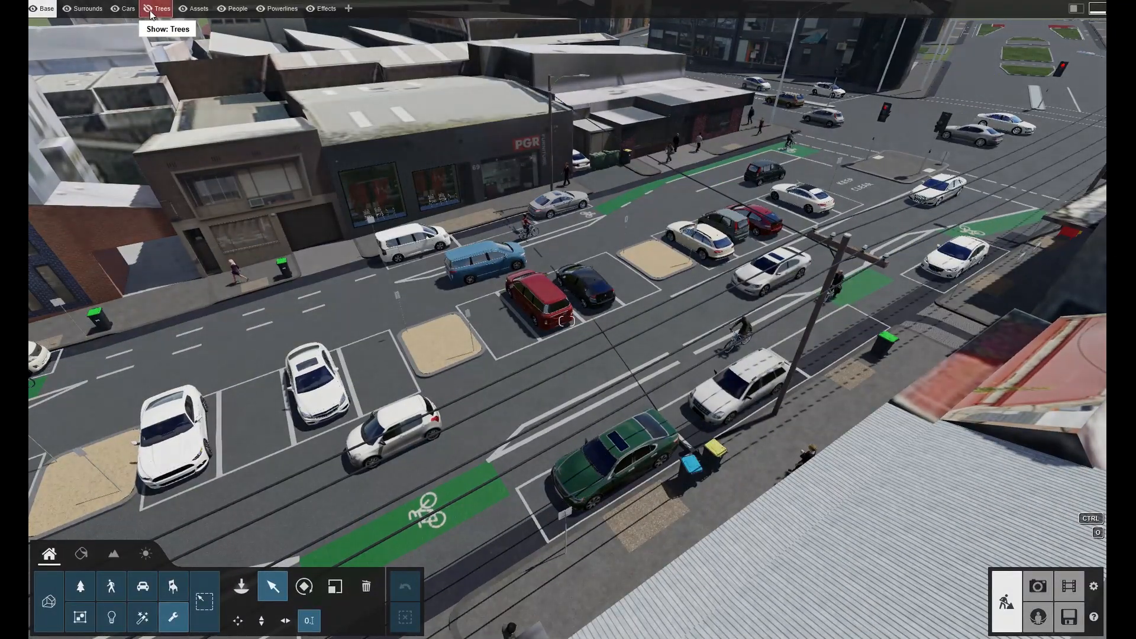
# Show the Trees layer again and fly along the street to review the scene with trees.
pyautogui.click(157, 8)
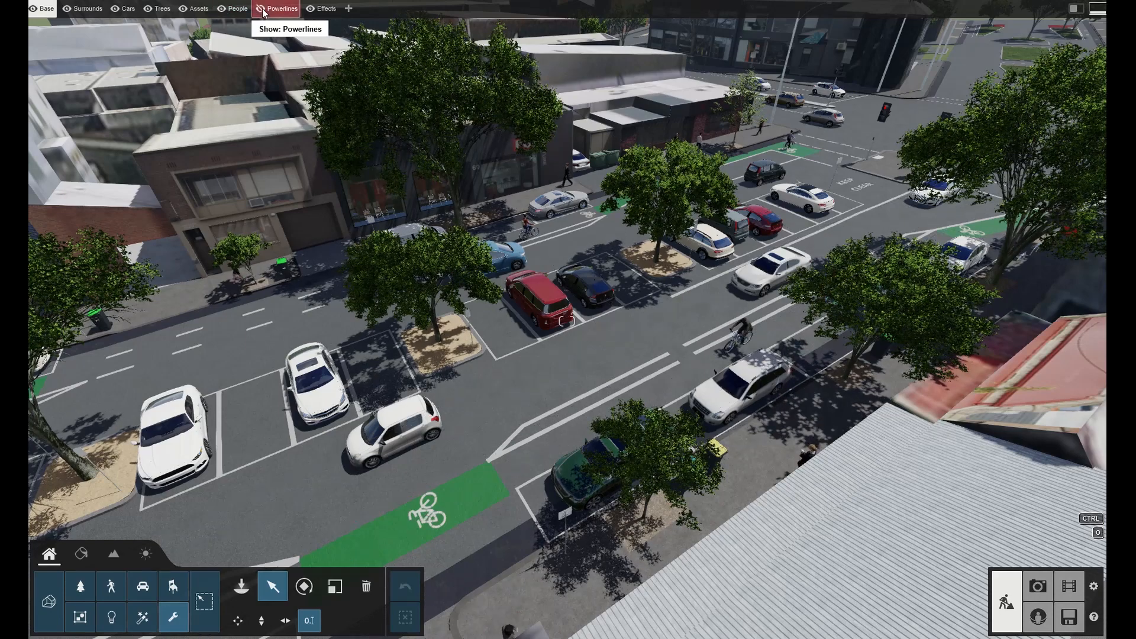
pyautogui.press('d')
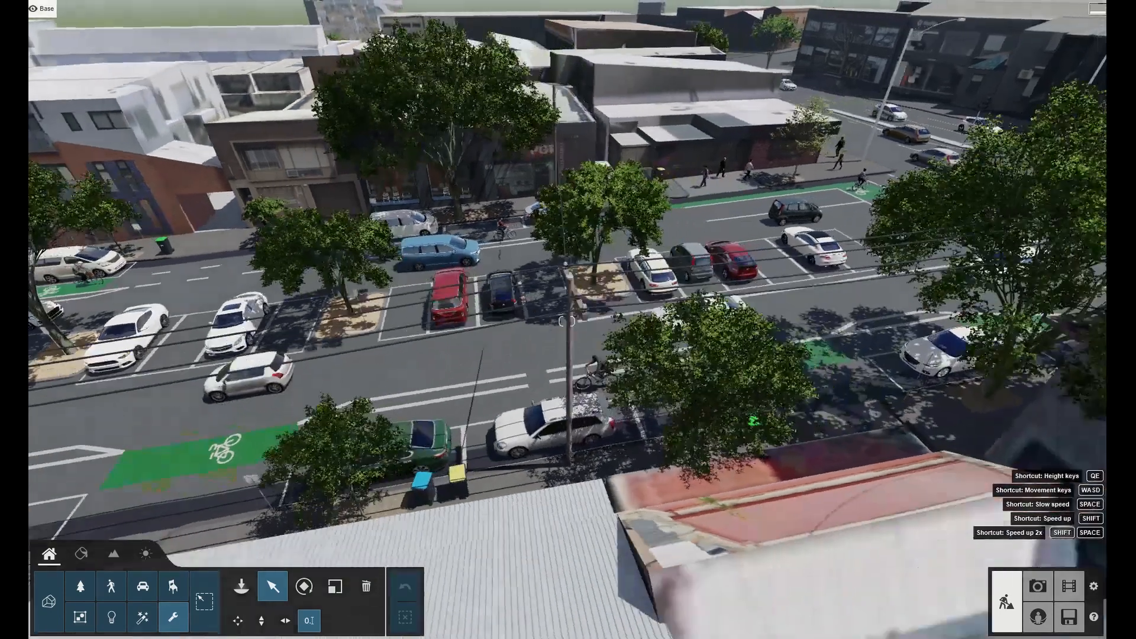
pyautogui.press('d')
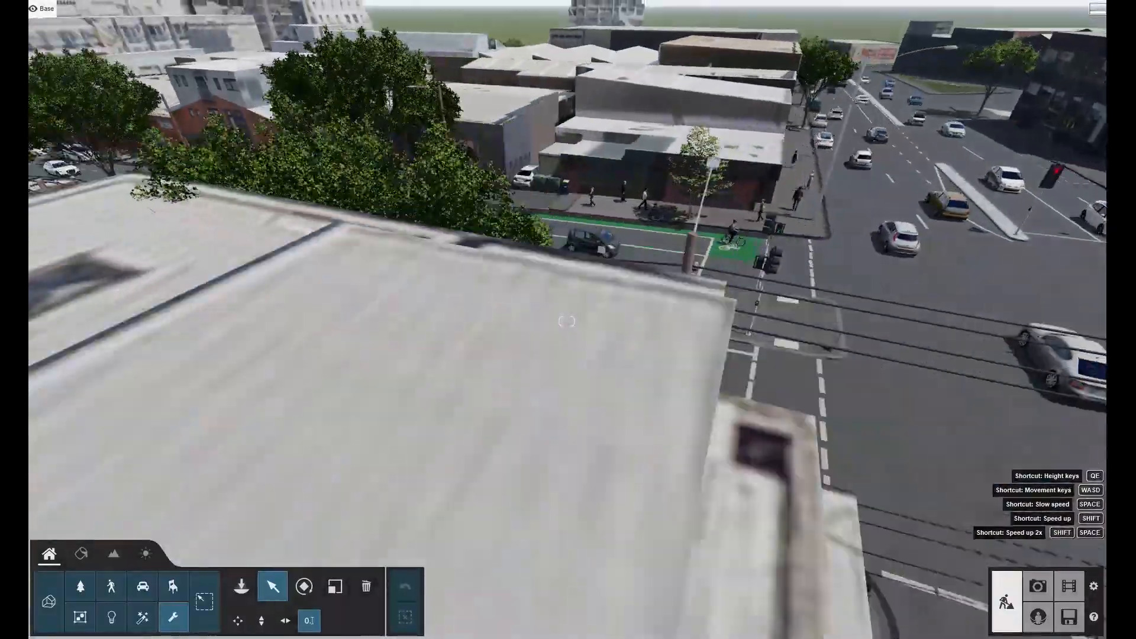
pyautogui.press('d')
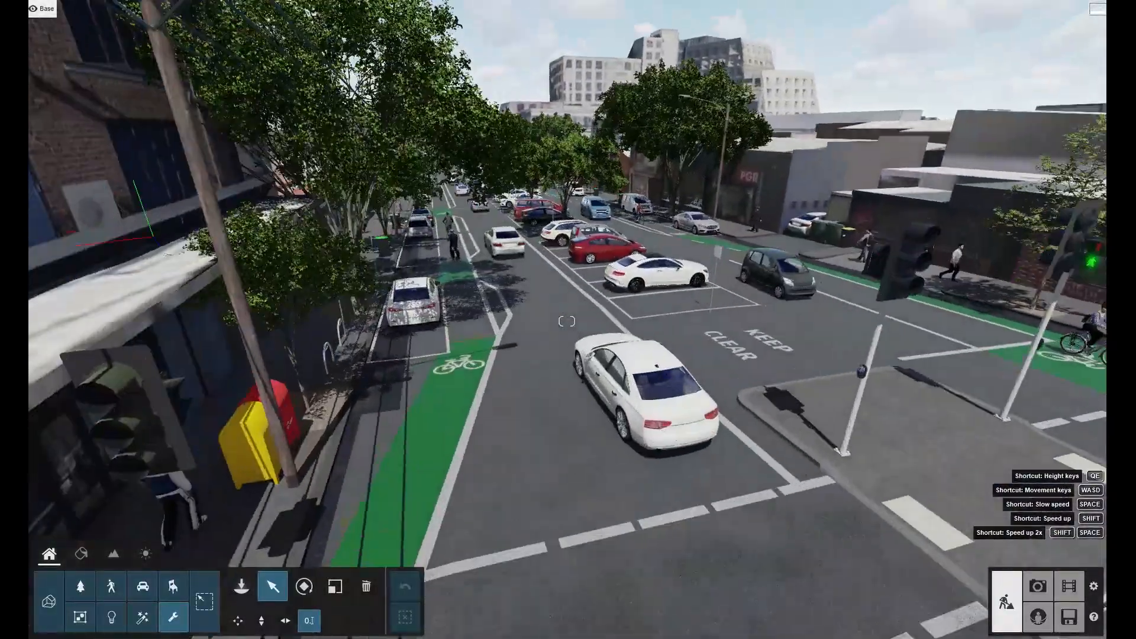
pyautogui.press('w')
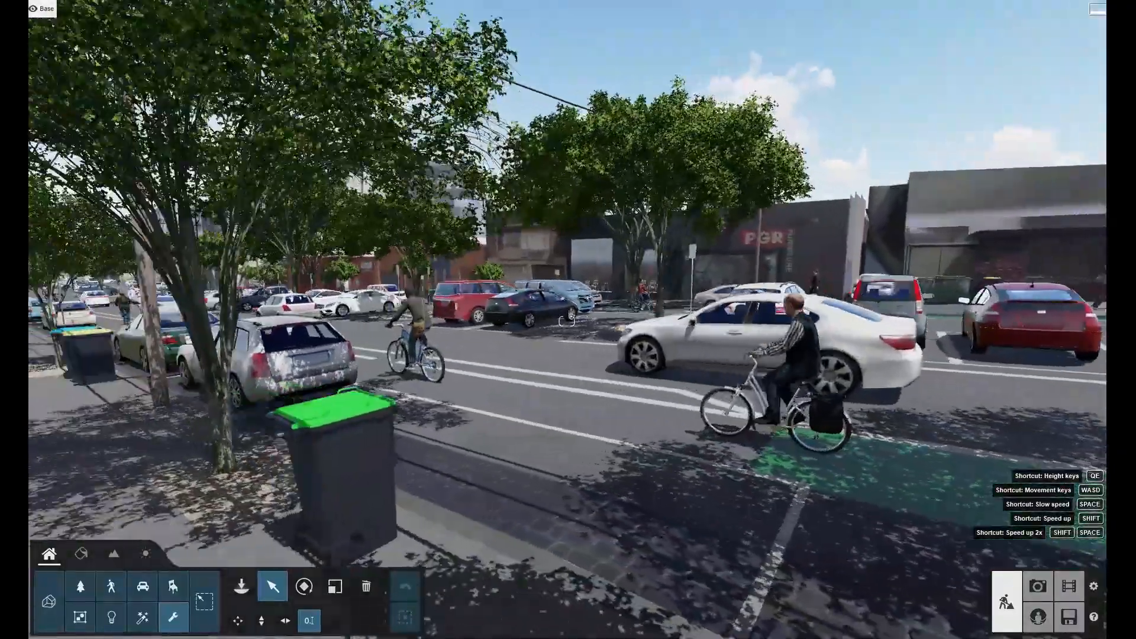
pyautogui.press('a')
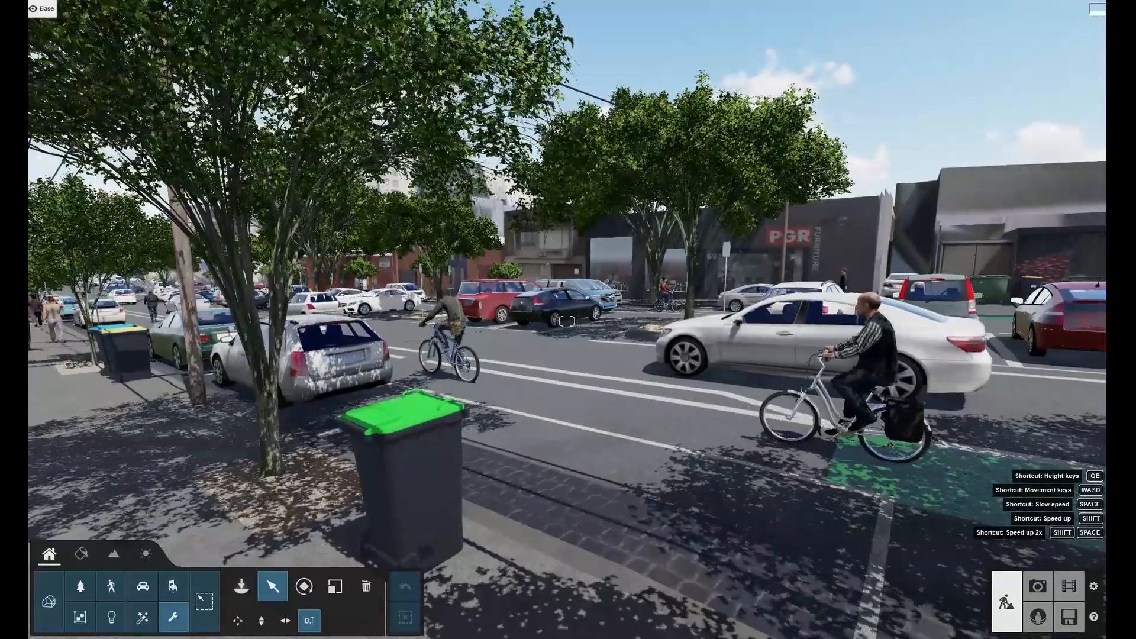
pyautogui.press('w')
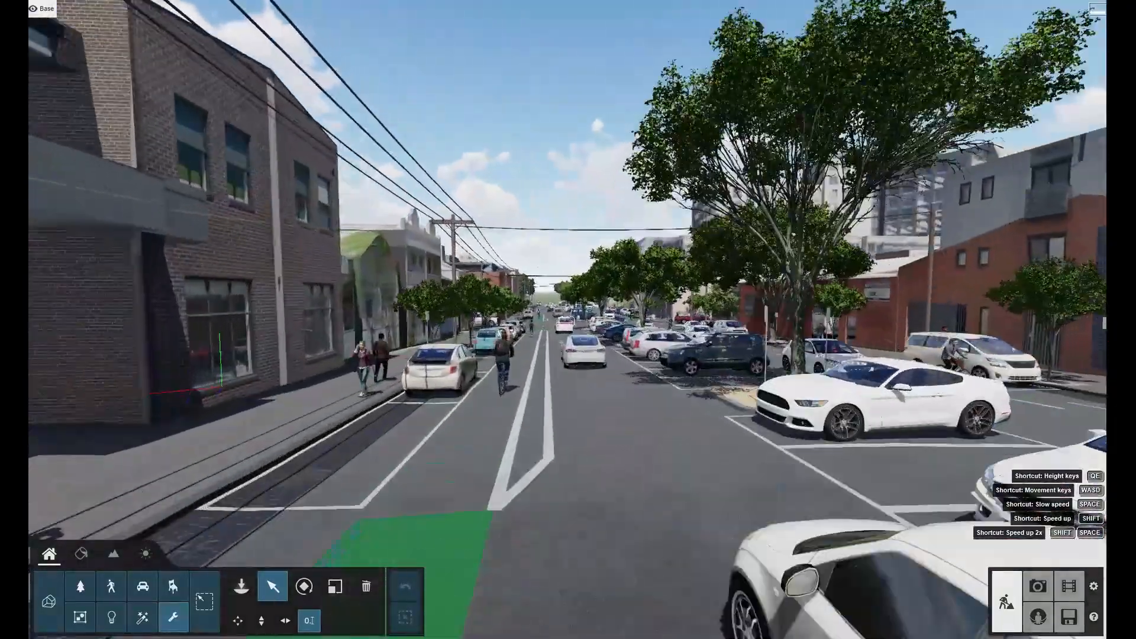
pyautogui.press('w')
pyautogui.press('w')
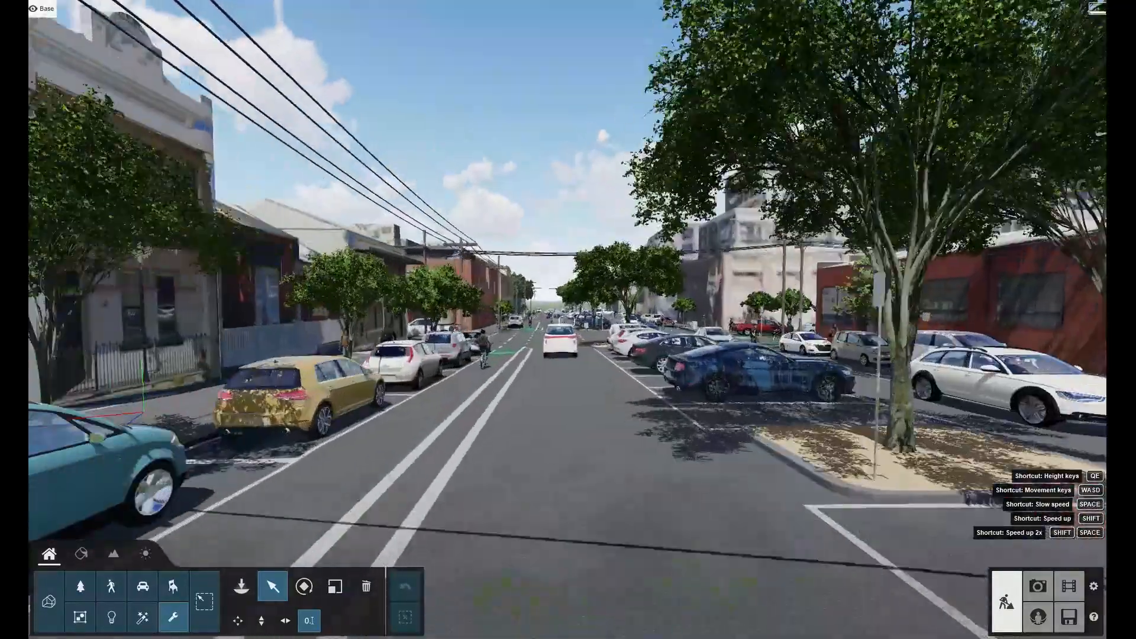
pyautogui.press('w')
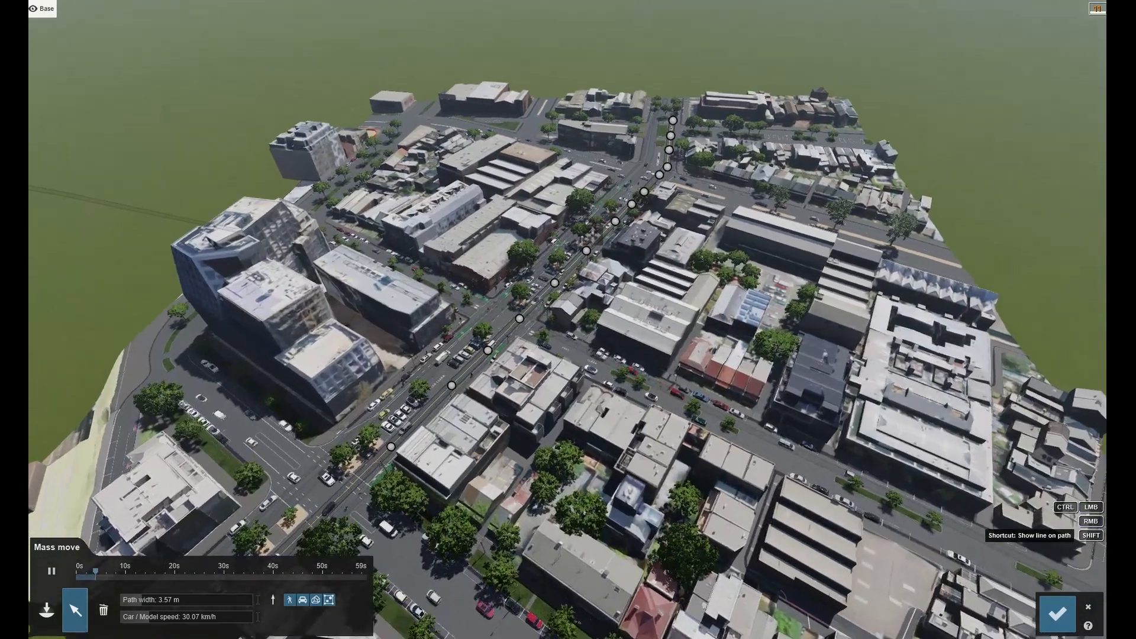
# Fly along the street in Mass move mode to review the traffic moving along its path.
pyautogui.scroll(5, 568, 320)
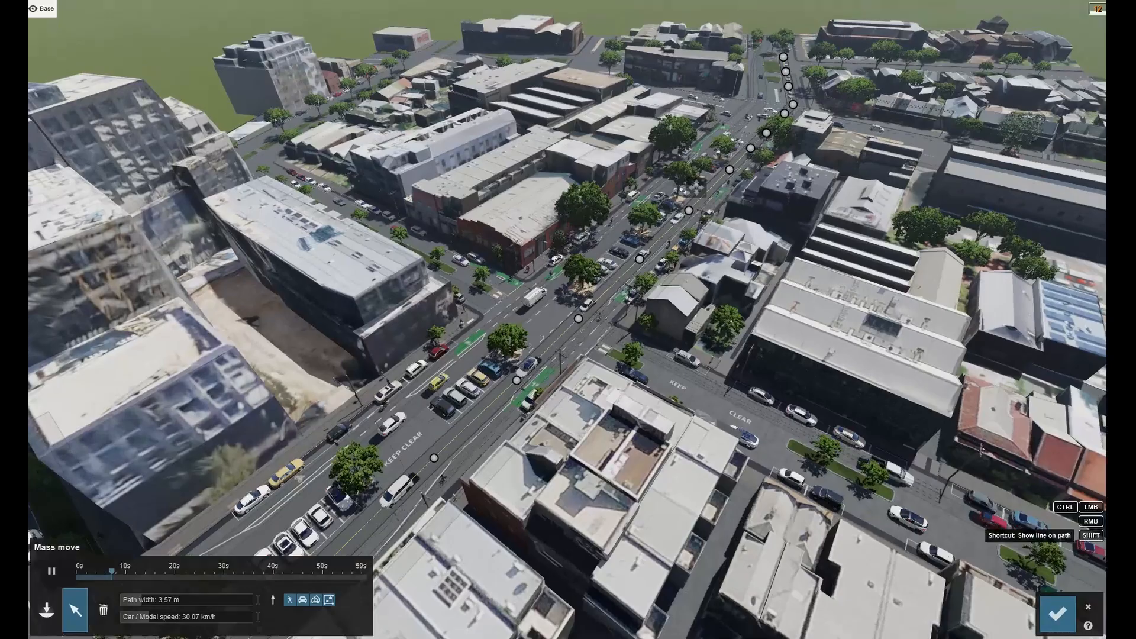
pyautogui.press('w')
pyautogui.moveTo(568, 319); pyautogui.dragTo(977, 296, button='right')
pyautogui.press('w')
pyautogui.press('a')
pyautogui.hotkey('shift', 'w')
pyautogui.keyDown('shift'); pyautogui.moveTo(520, 474); pyautogui.dragTo(518, 352, button='right'); pyautogui.keyUp('shift')
pyautogui.press('w')
pyautogui.press('w')
pyautogui.press('w')
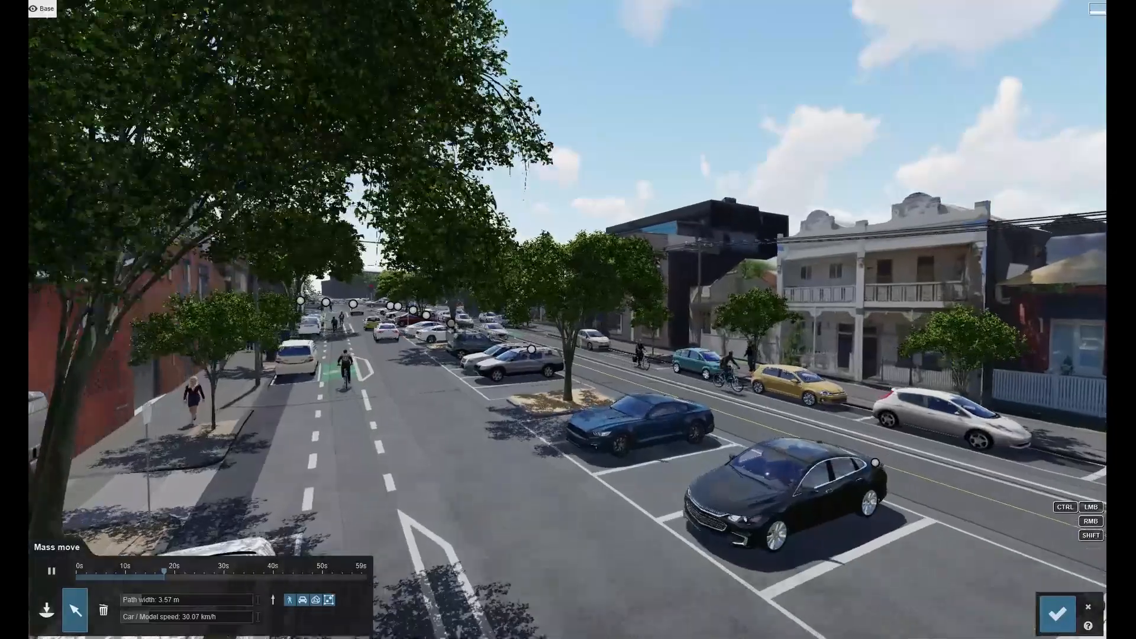
pyautogui.press('w')
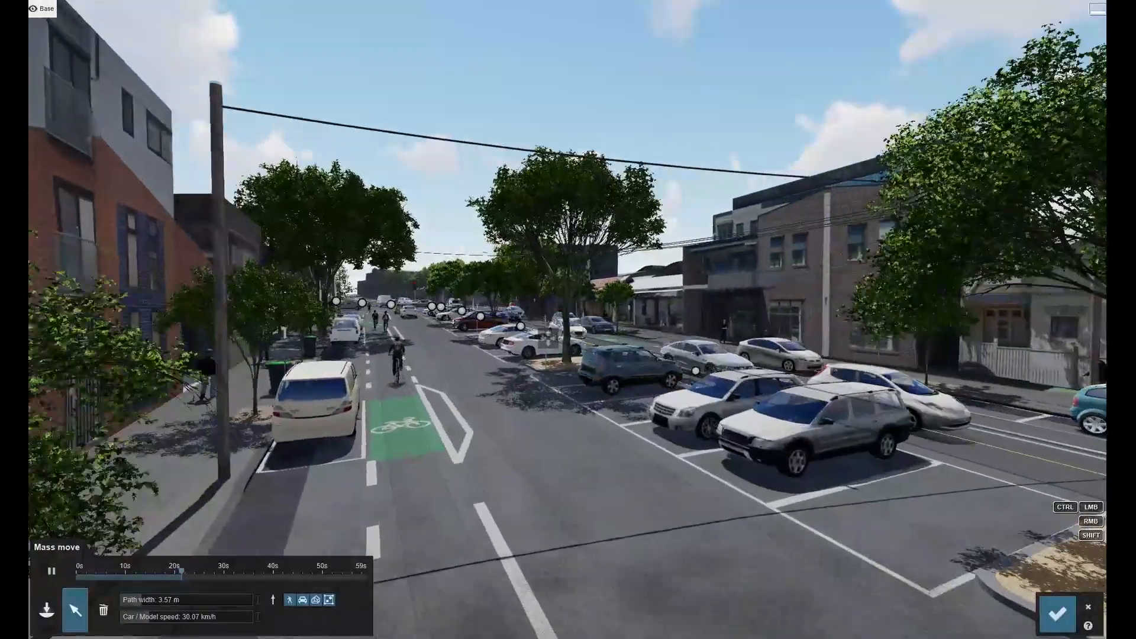
pyautogui.press('w')
pyautogui.moveTo(518, 352); pyautogui.dragTo(663, 368, button='right')
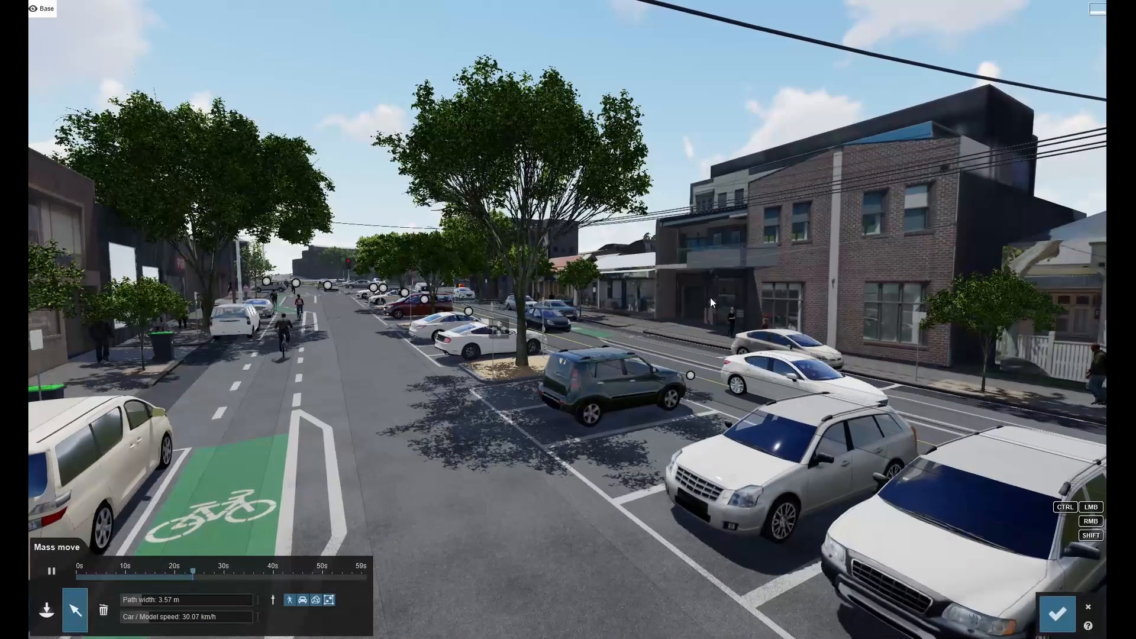